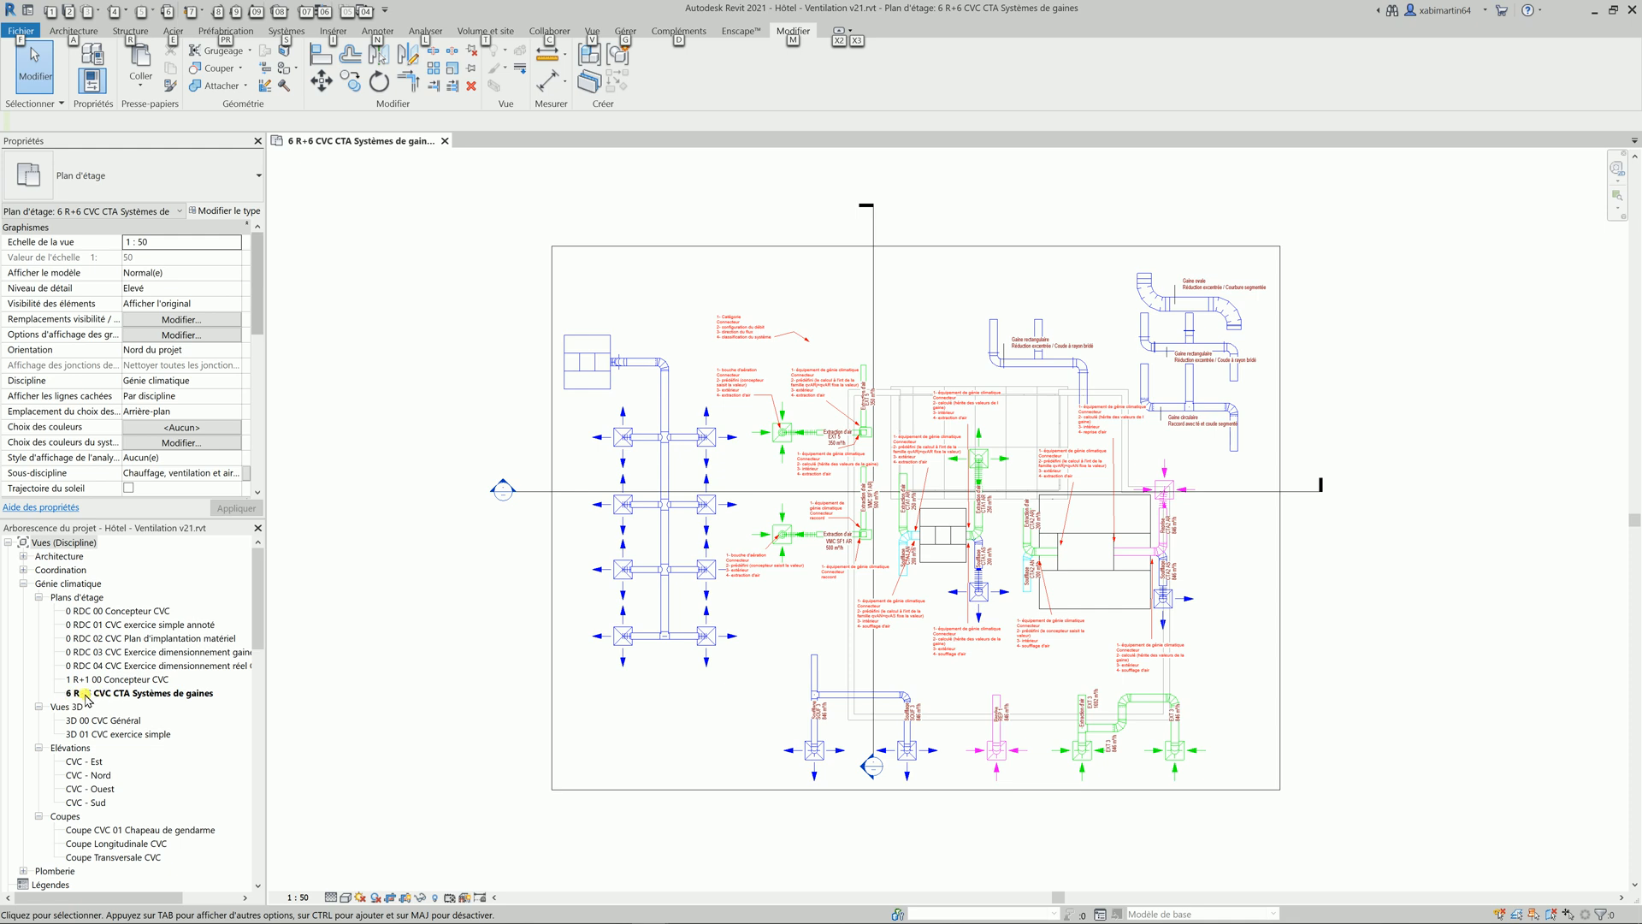
Duplicate the floor plan view 6 R+6 CVC CTA Systèmes de gaines without its annotation details.
left_click(104, 693)
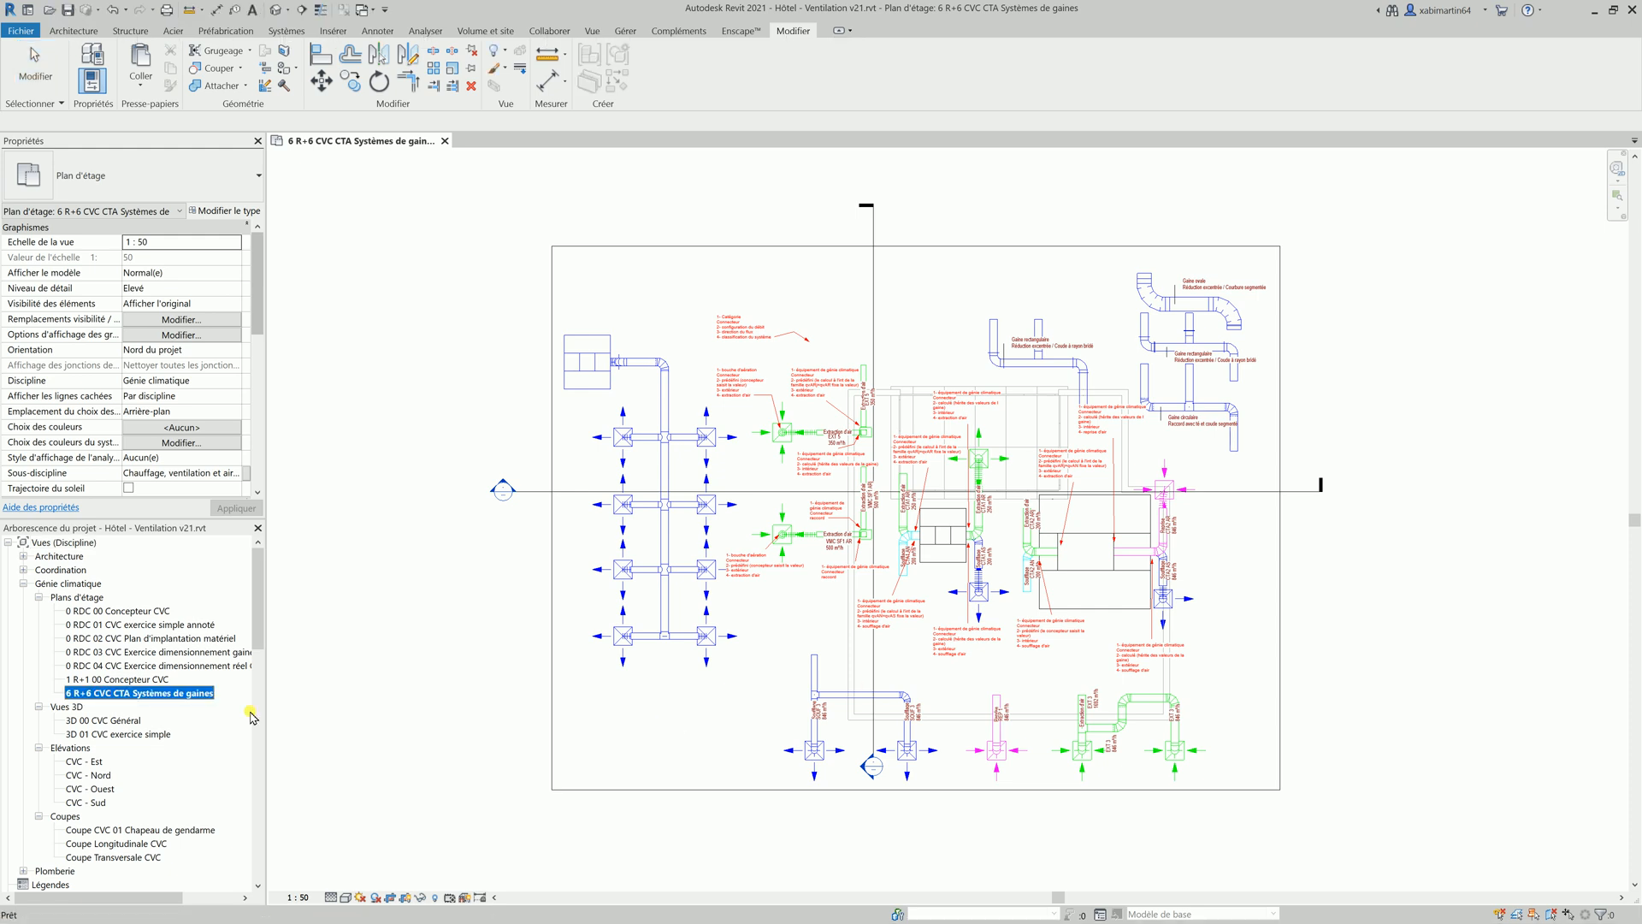
right_click(176, 694)
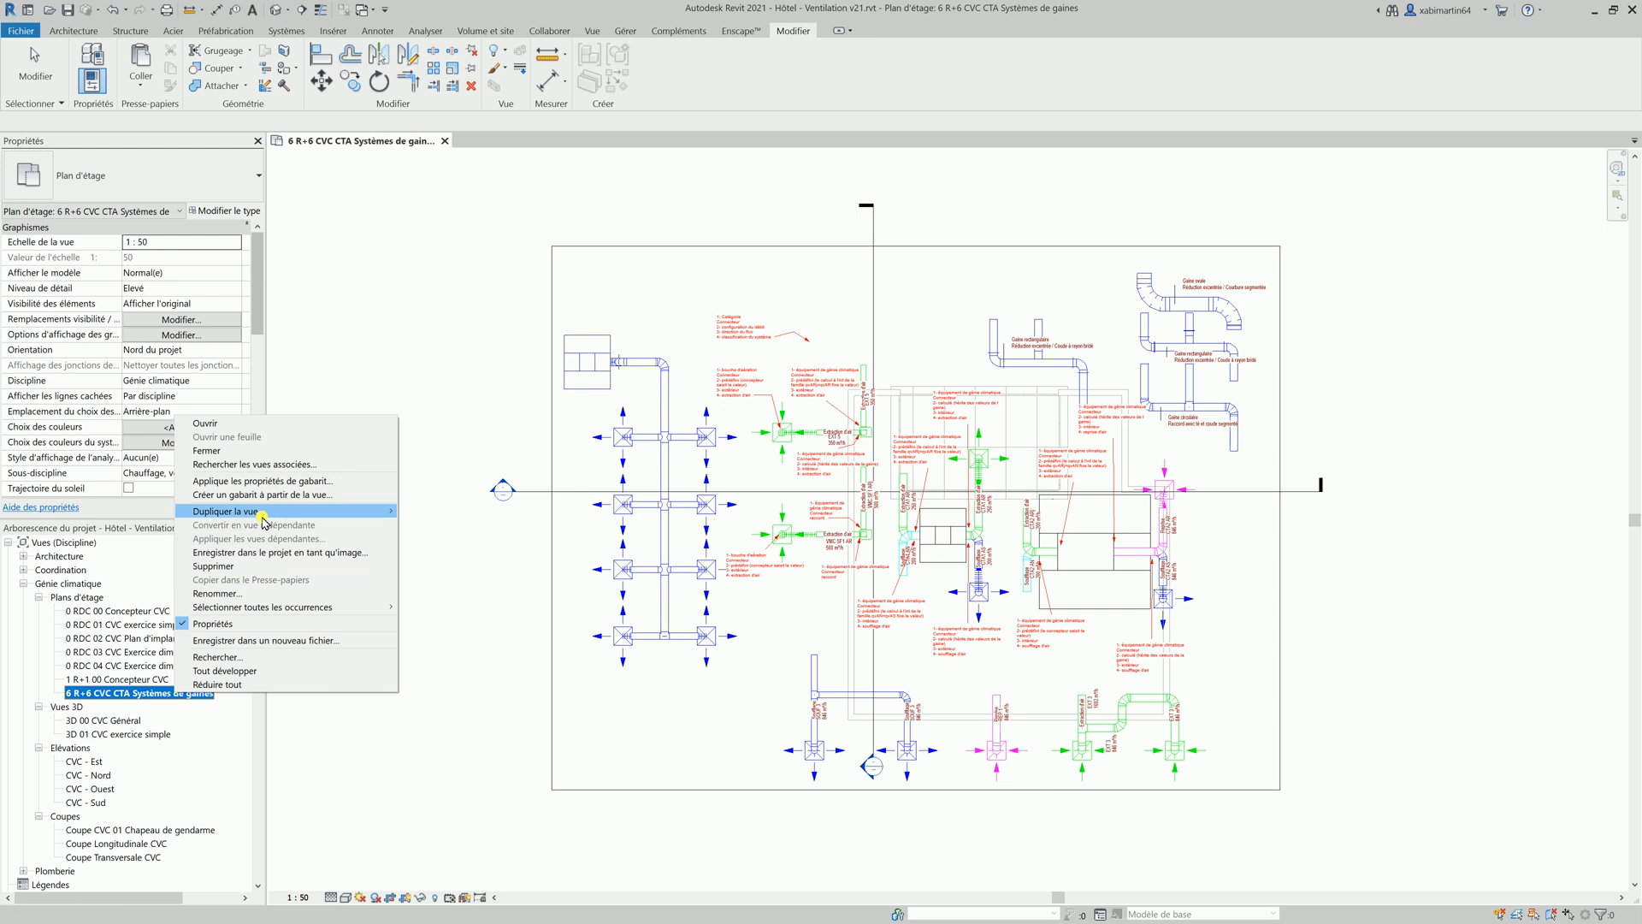
mouse_move(261, 515)
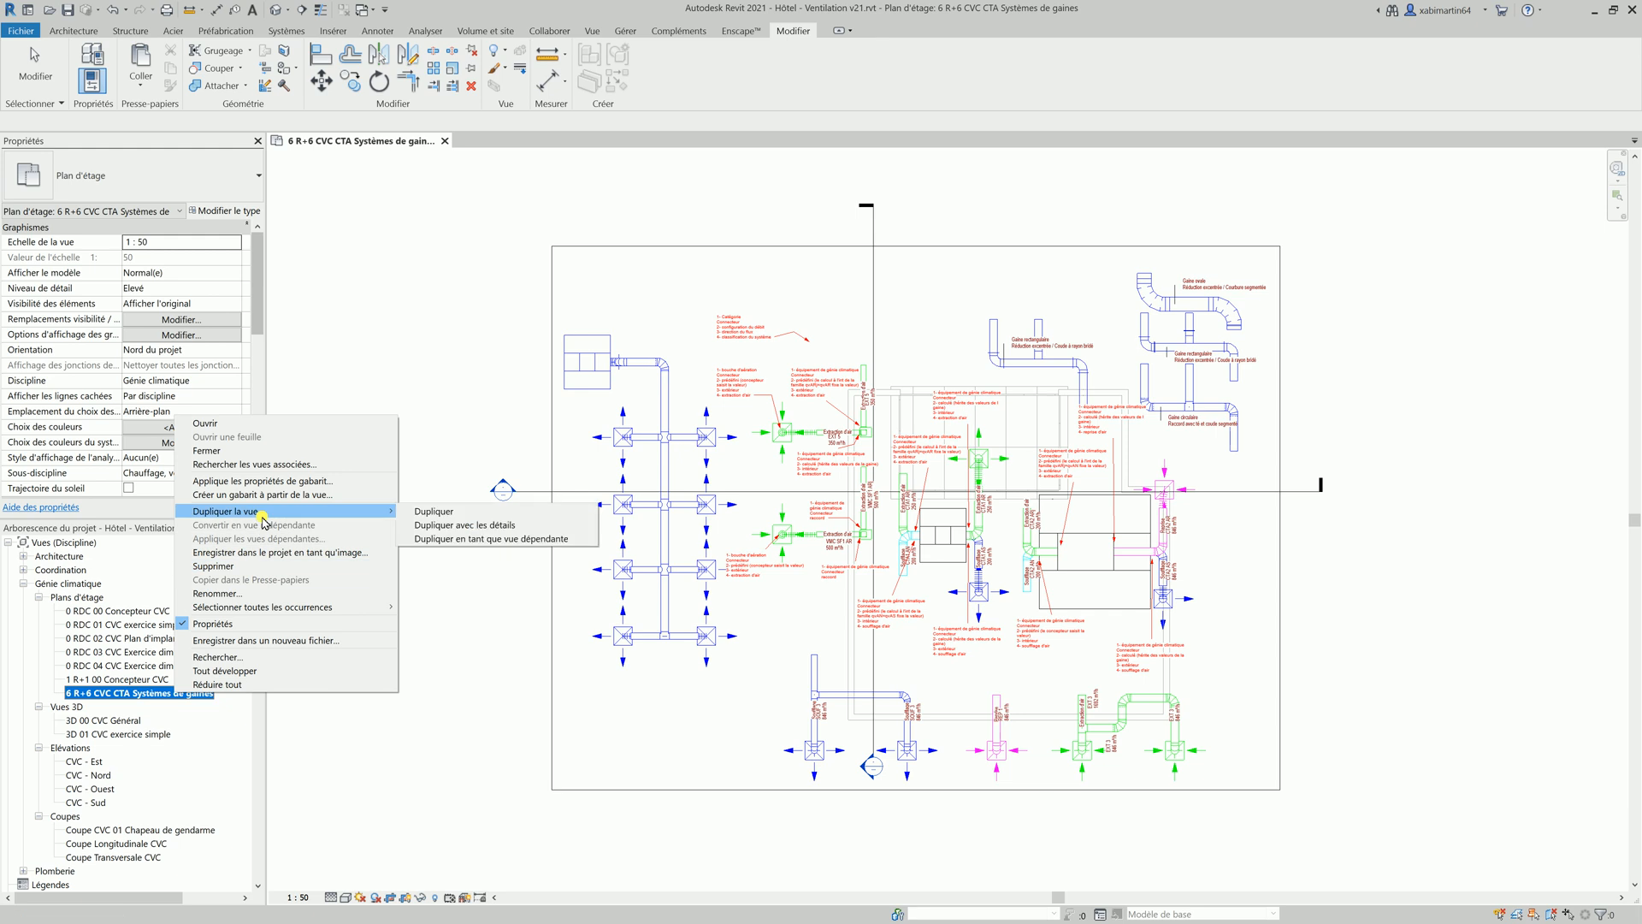
left_click(442, 516)
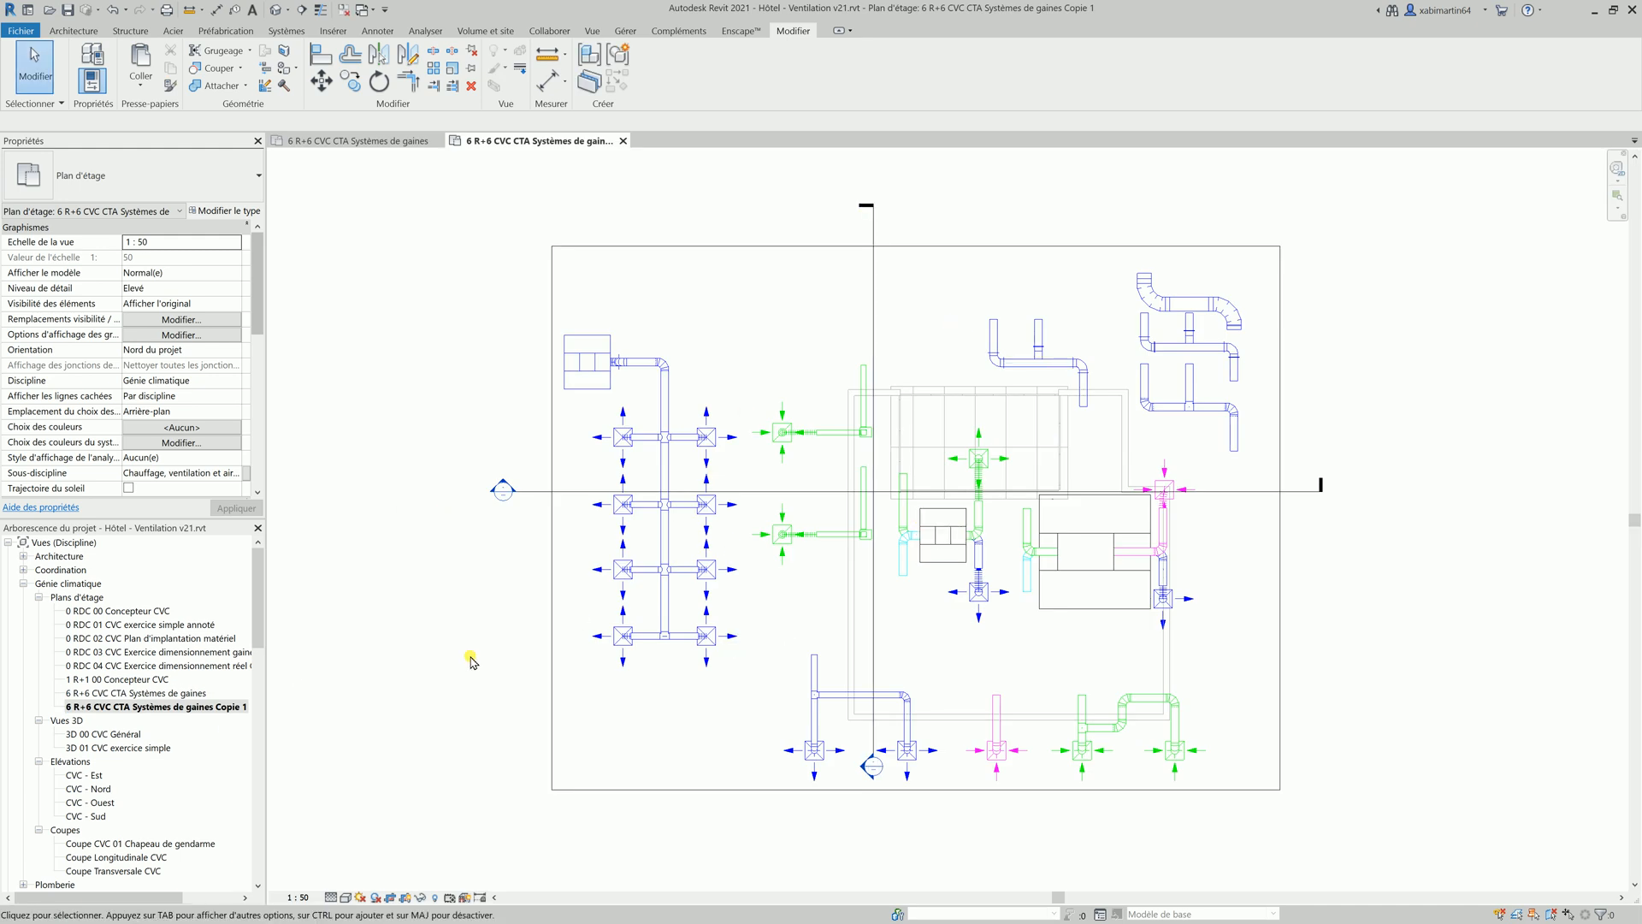
Rename the duplicated floor plan view as 6 R+6 00 Concepteur CVC.
right_click(120, 711)
left_click(175, 607)
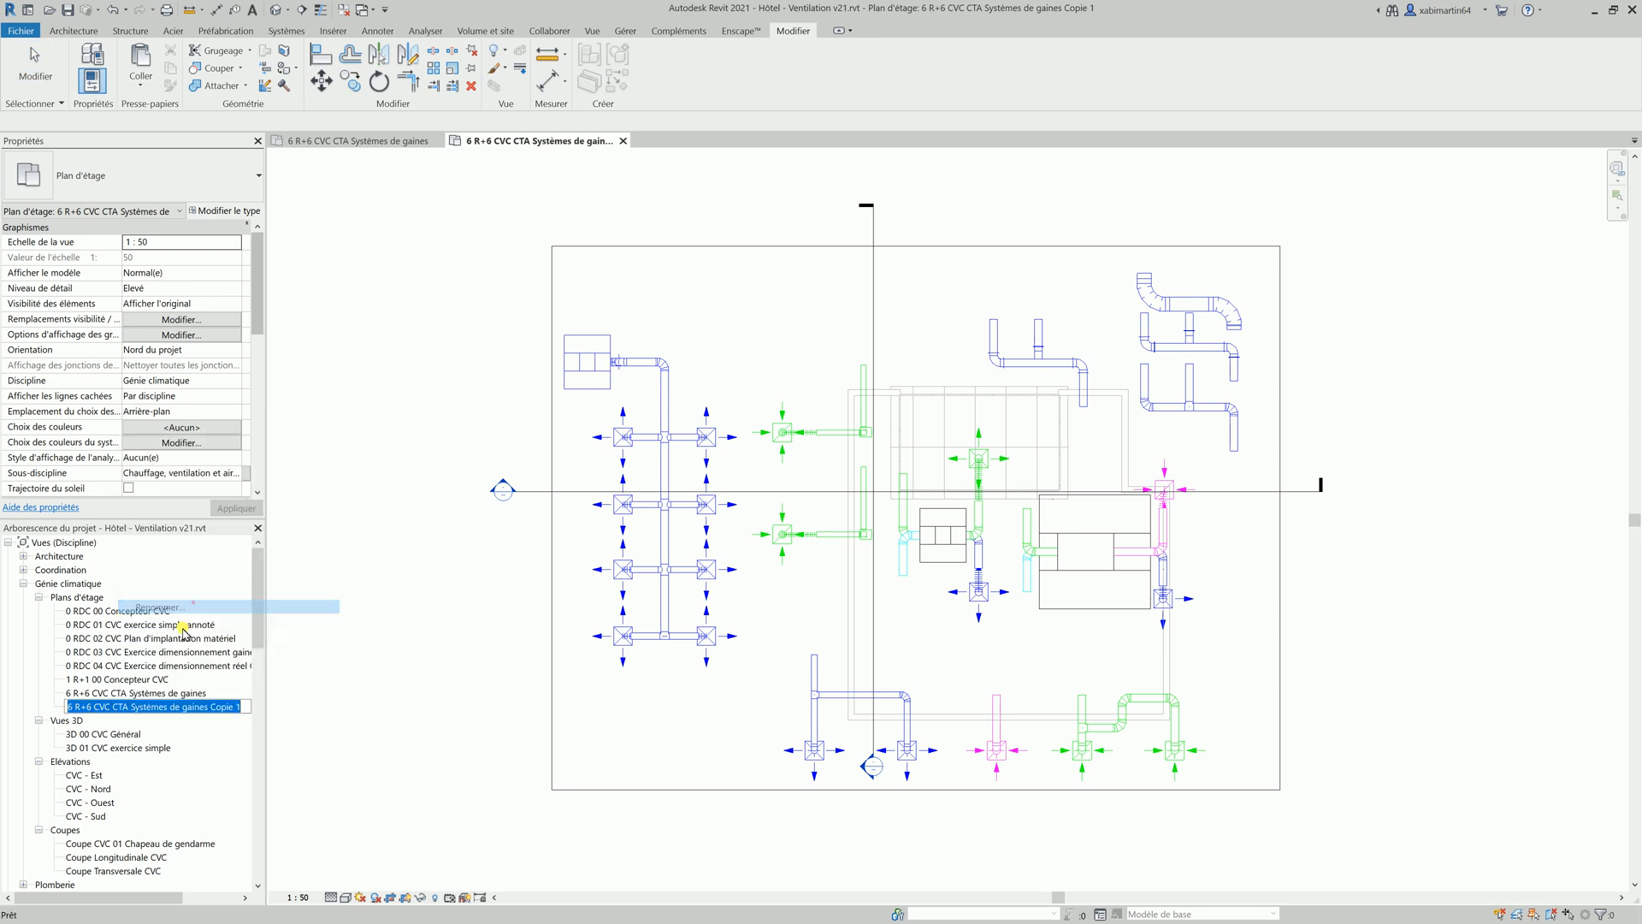
left_click(93, 706)
type("00 ")
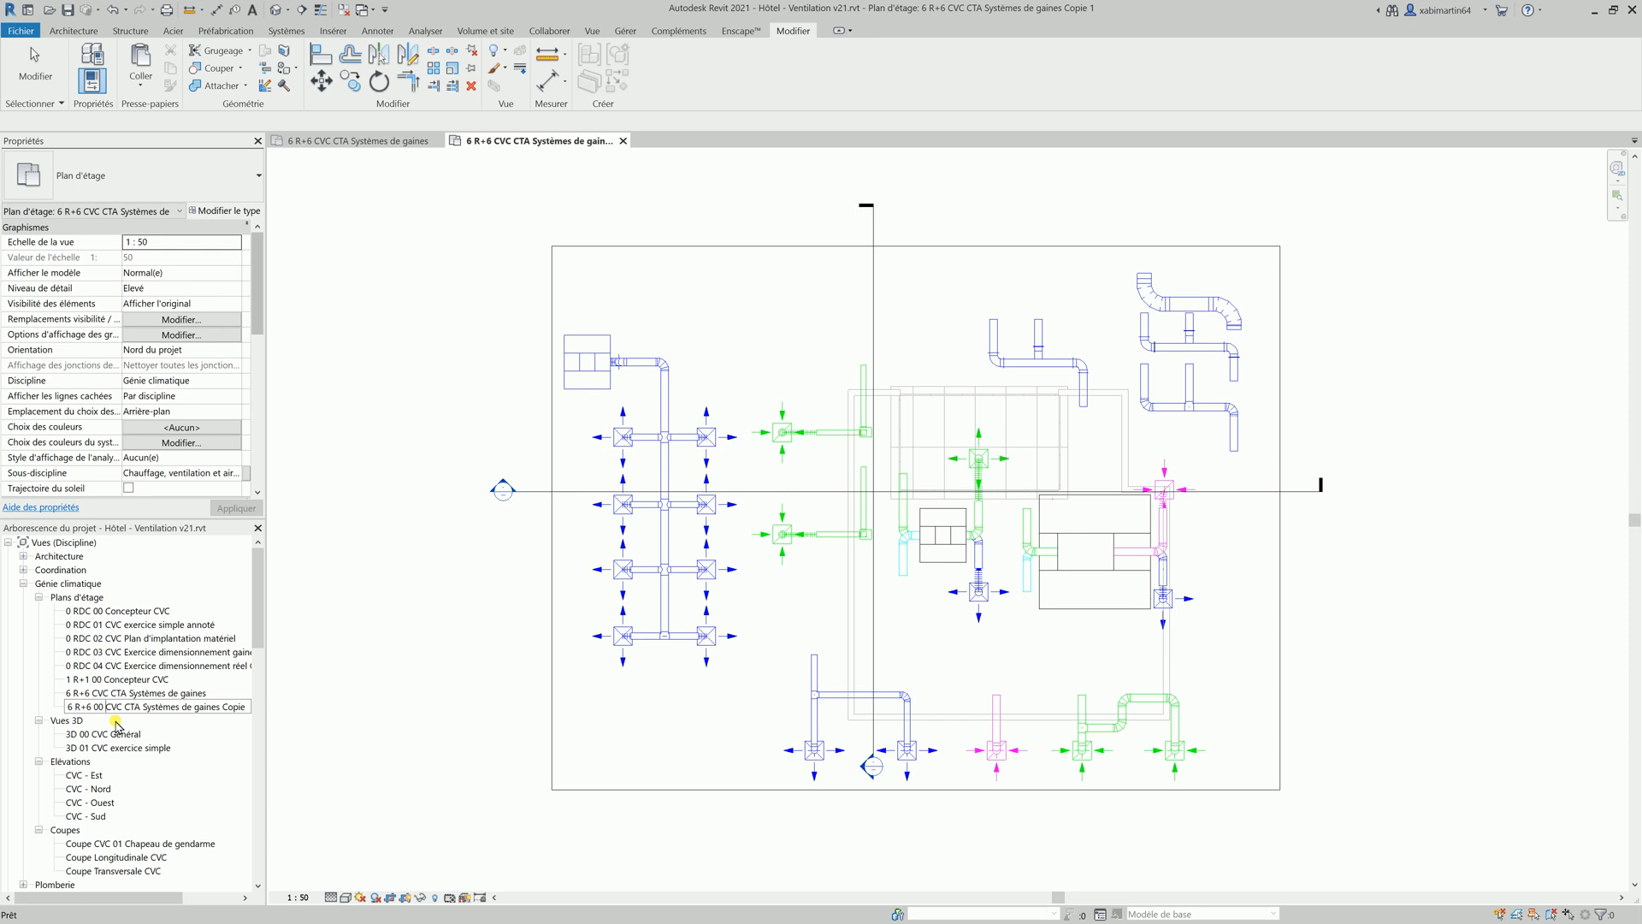
type("Concepteur")
key("shift+End")
key("Delete")
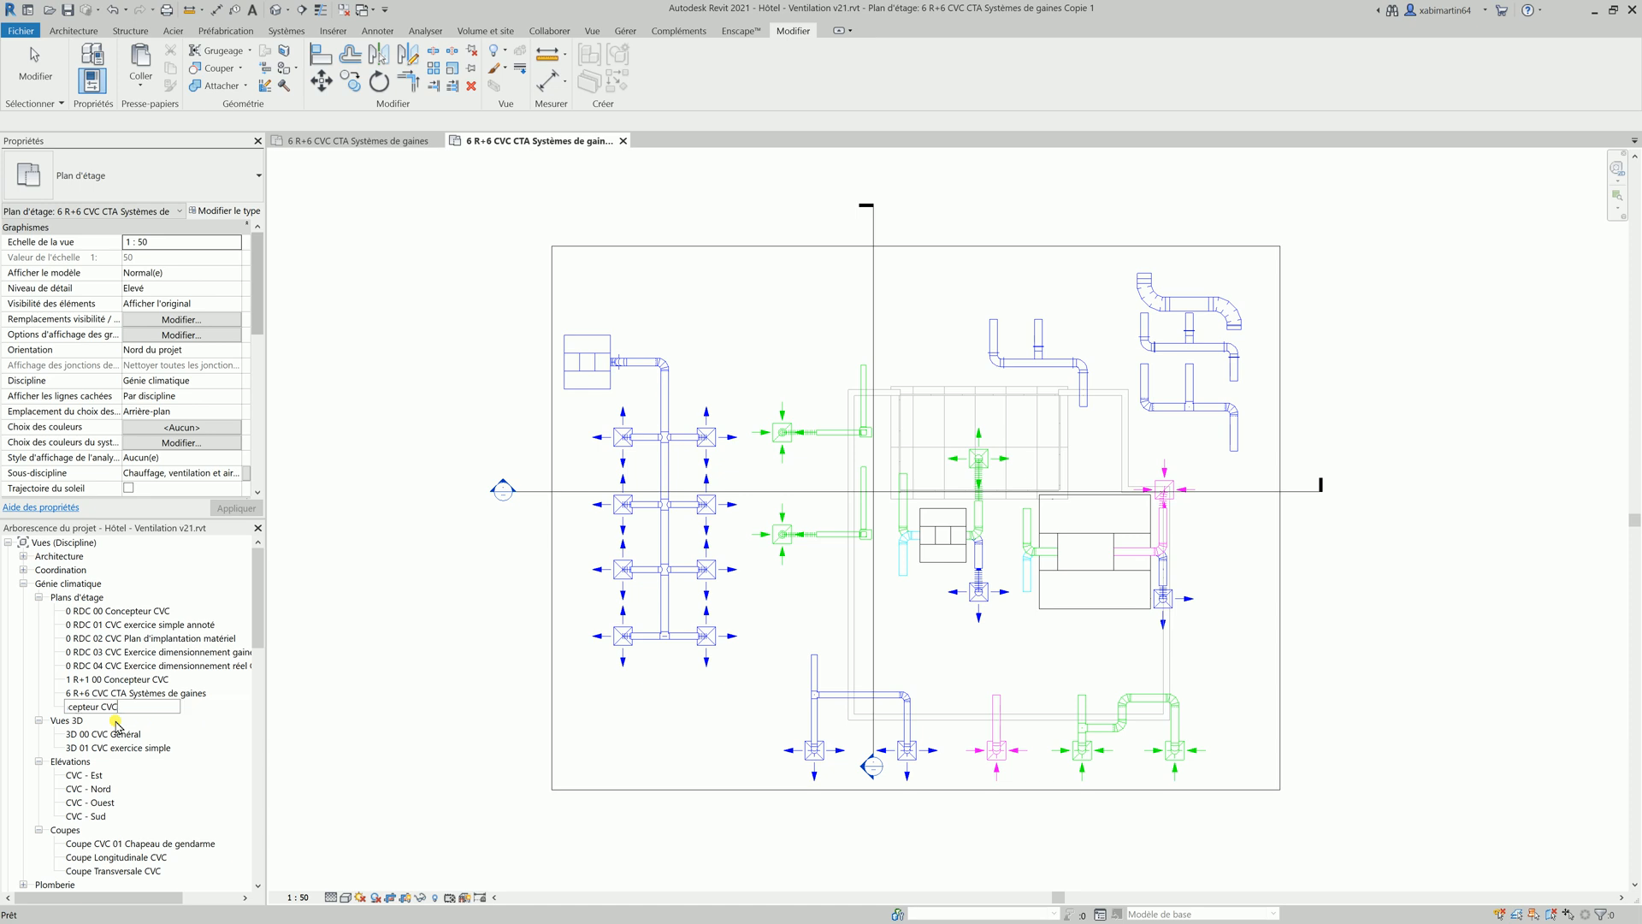
key("Return")
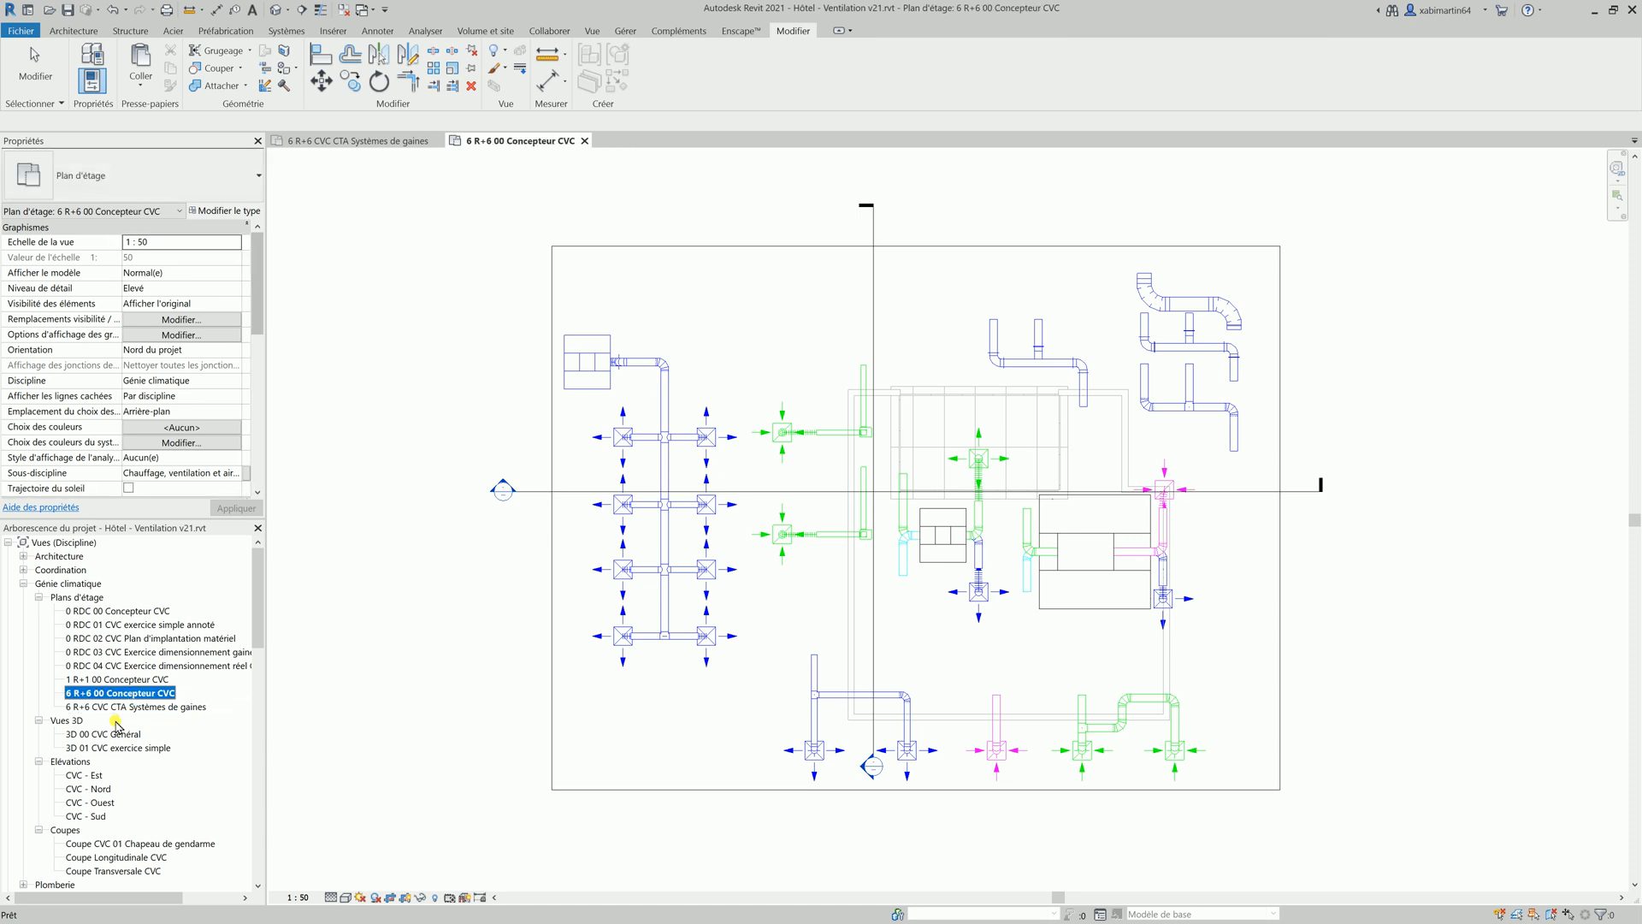
Open the original annotated floor plan and rename it as 6 R+6 01 CVC CTA Systèmes de gaines.
double_click(100, 707)
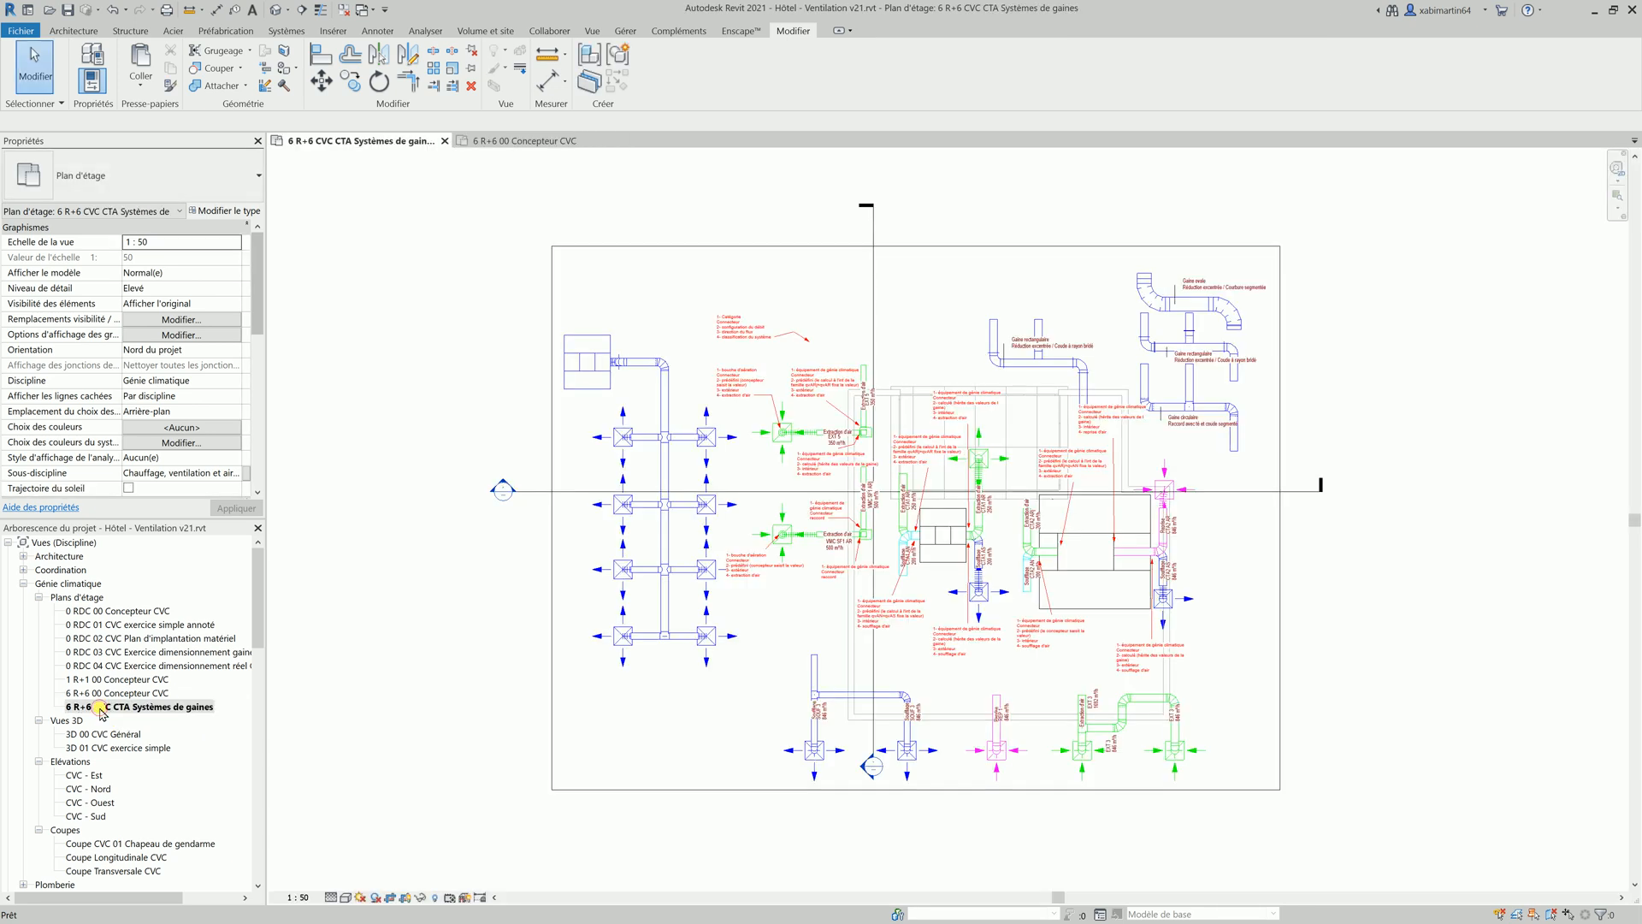
right_click(100, 708)
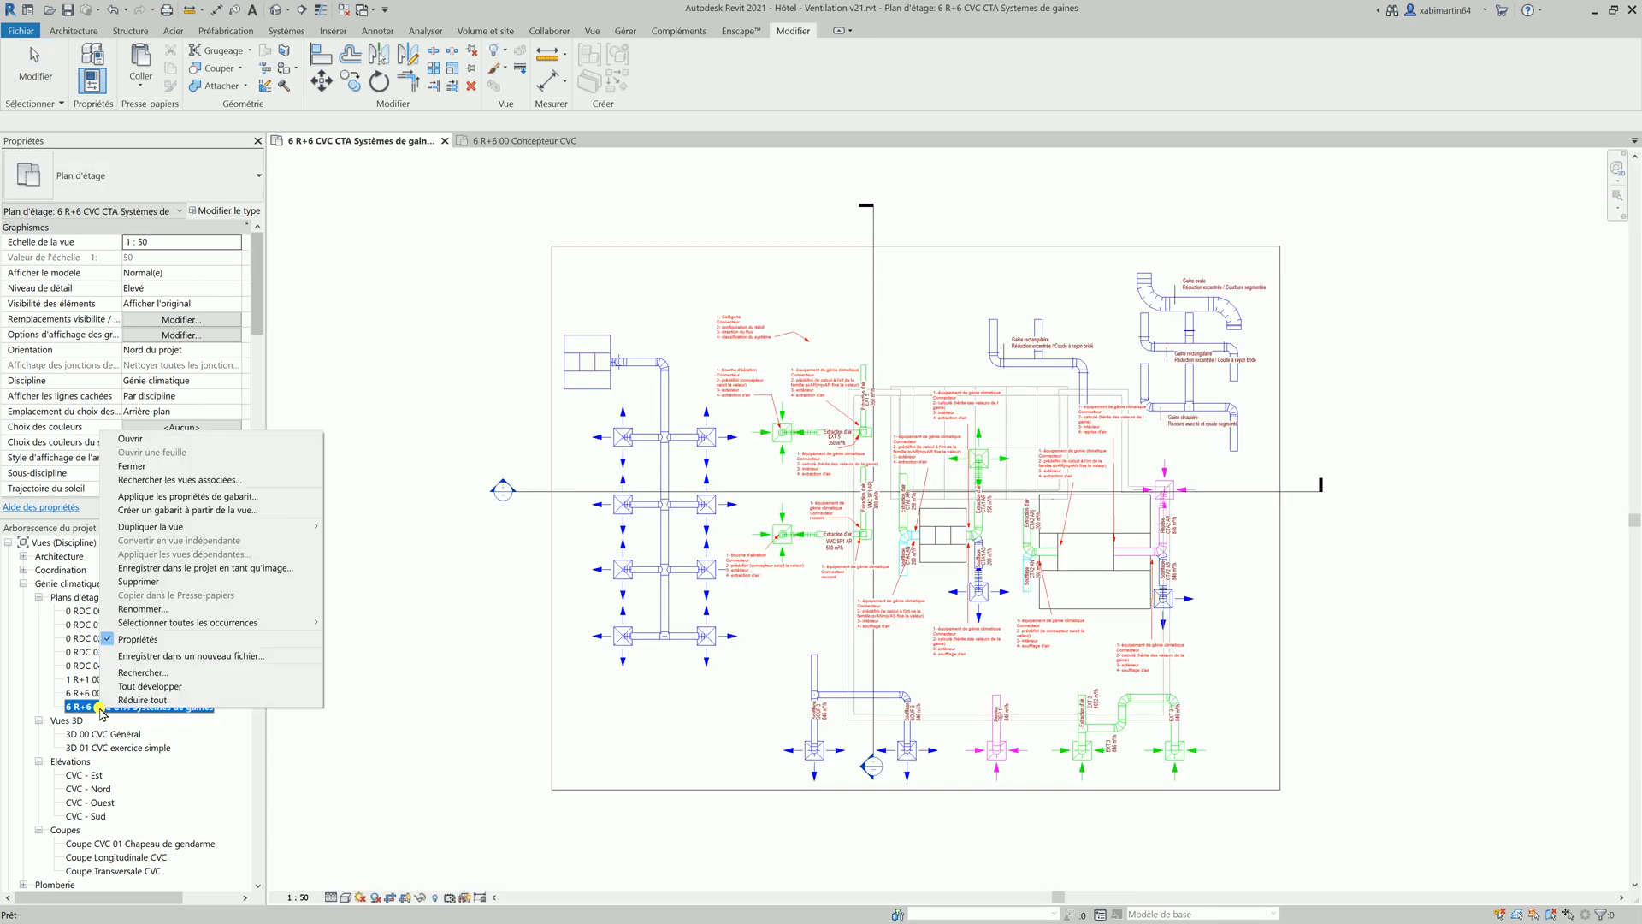
left_click(139, 609)
left_click(93, 707)
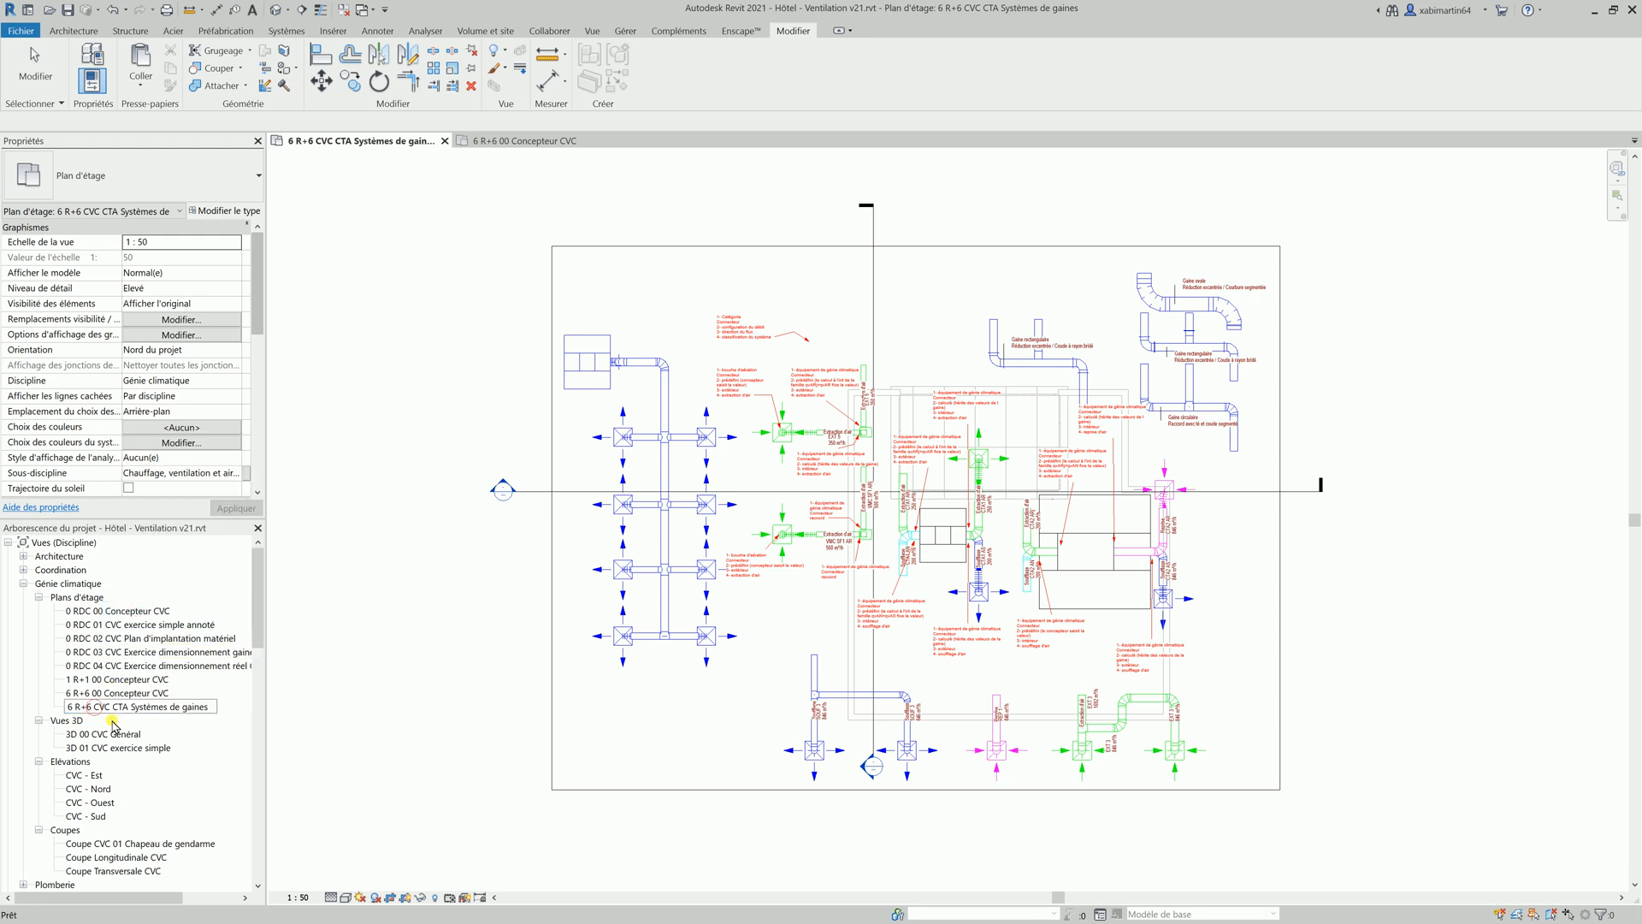
type("01")
key("Return")
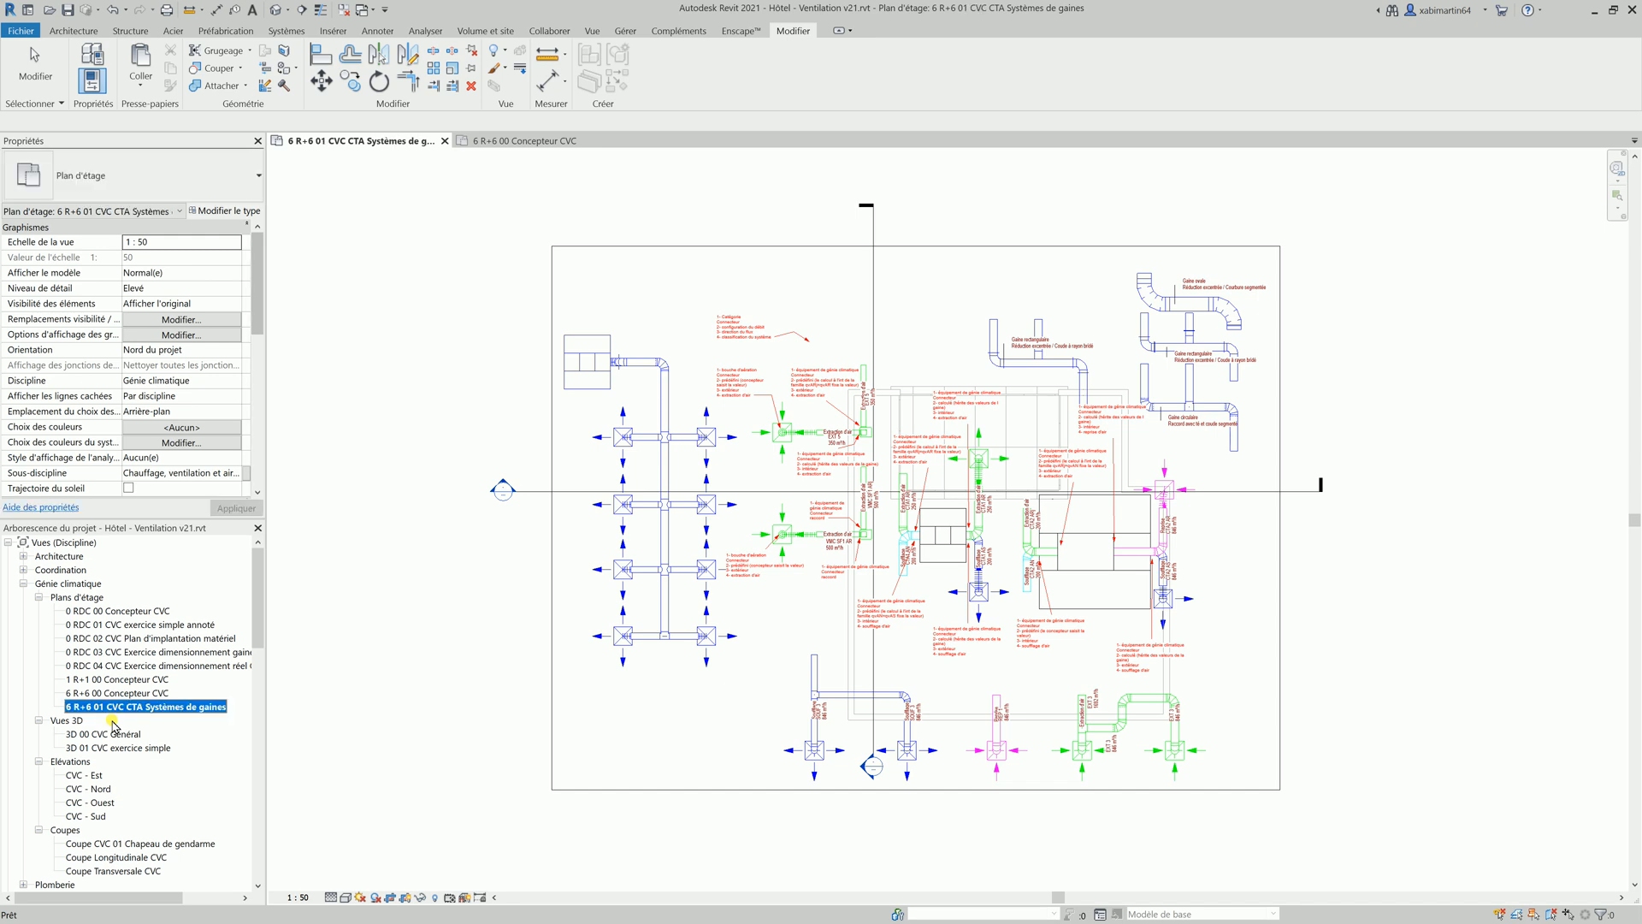
Create a new sheet in the project using the Métrique A1 title block.
scroll(114, 726, "down", 5)
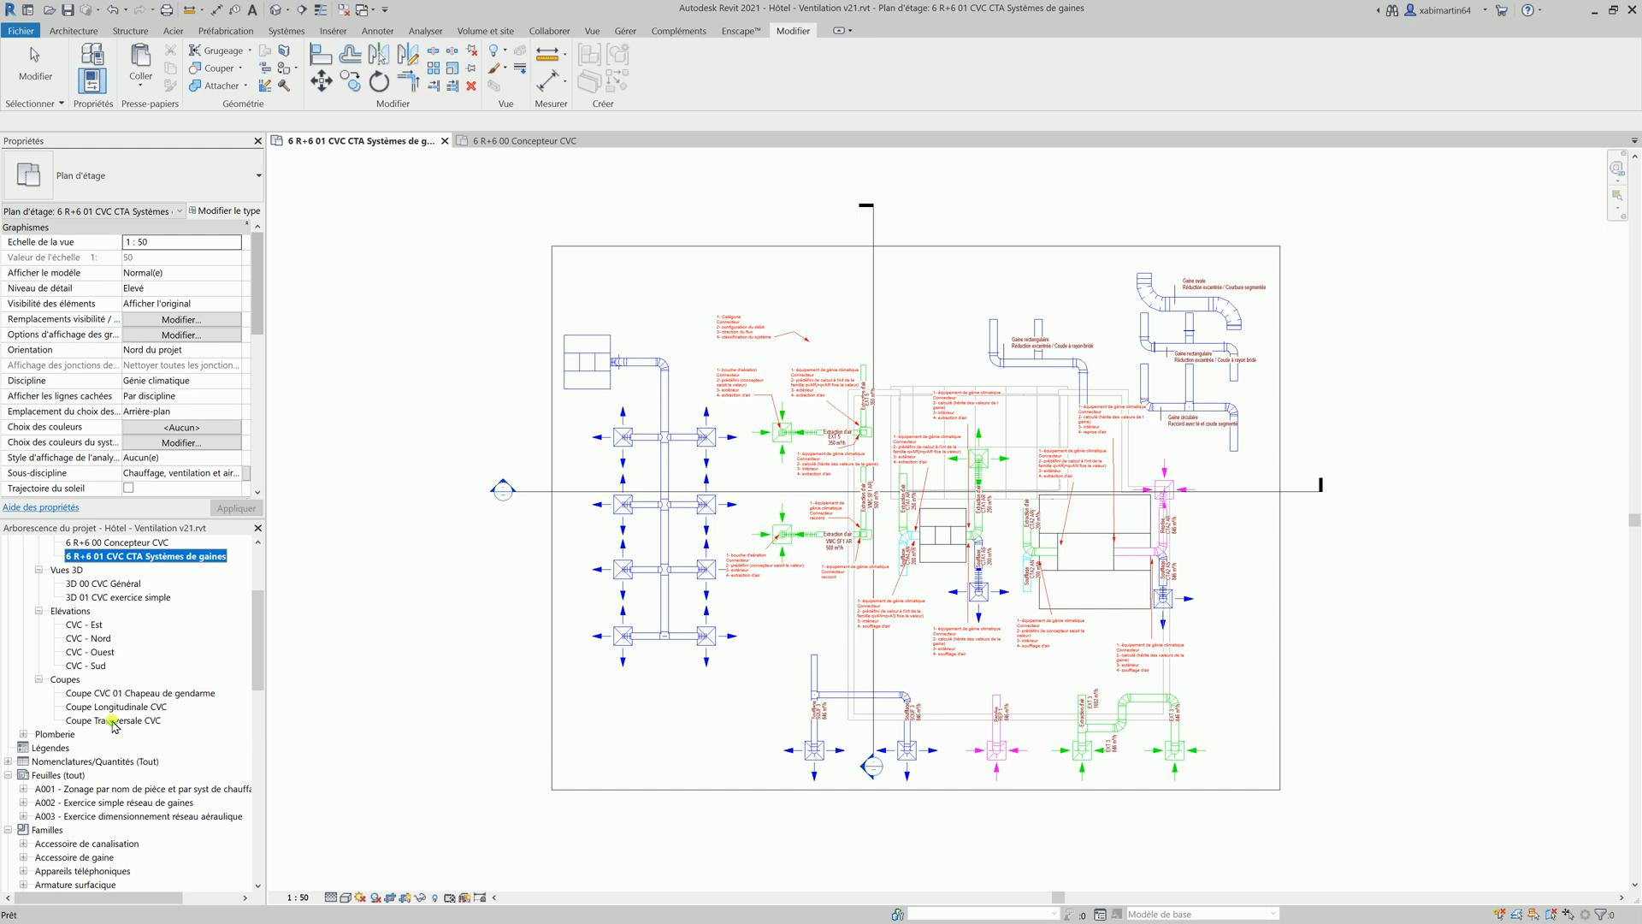
left_click(49, 721)
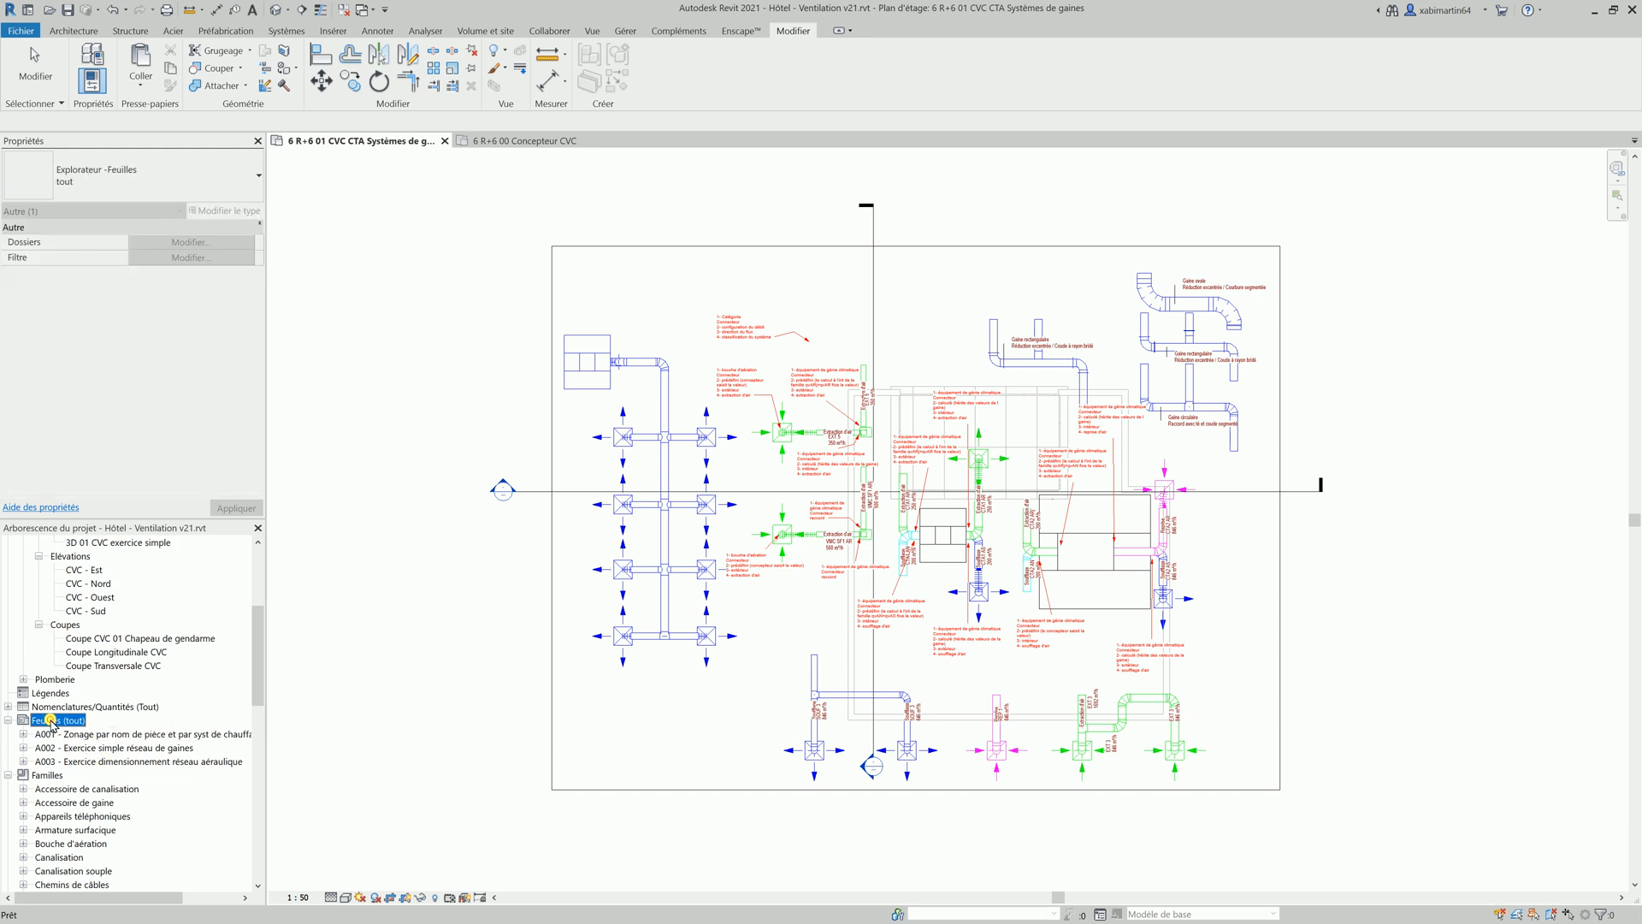
right_click(52, 723)
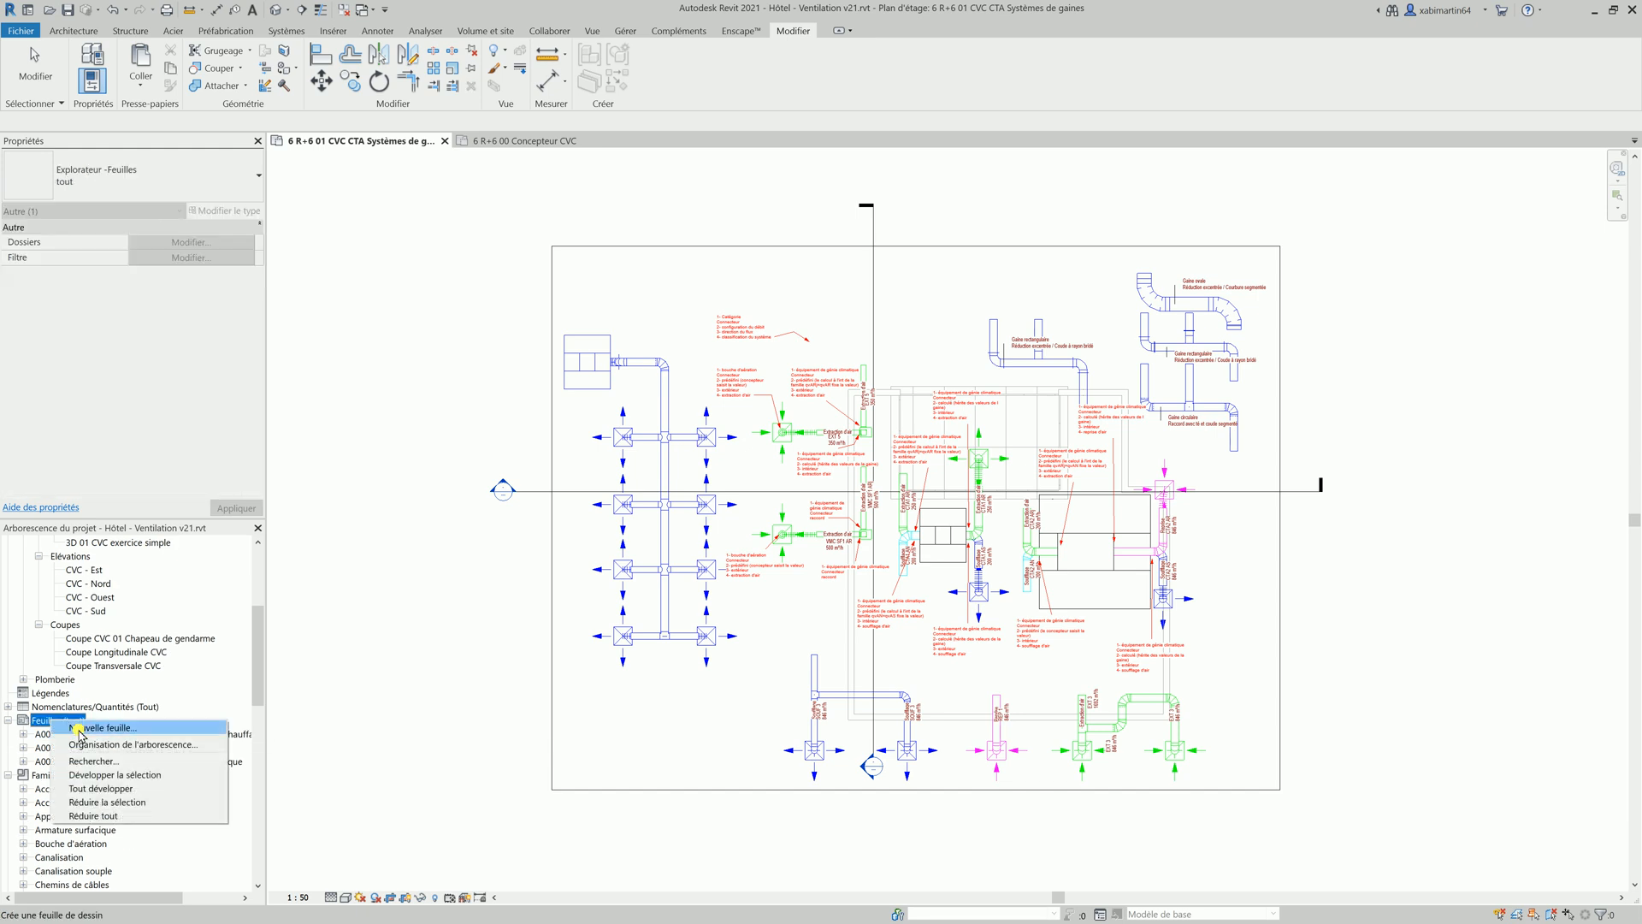
left_click(80, 729)
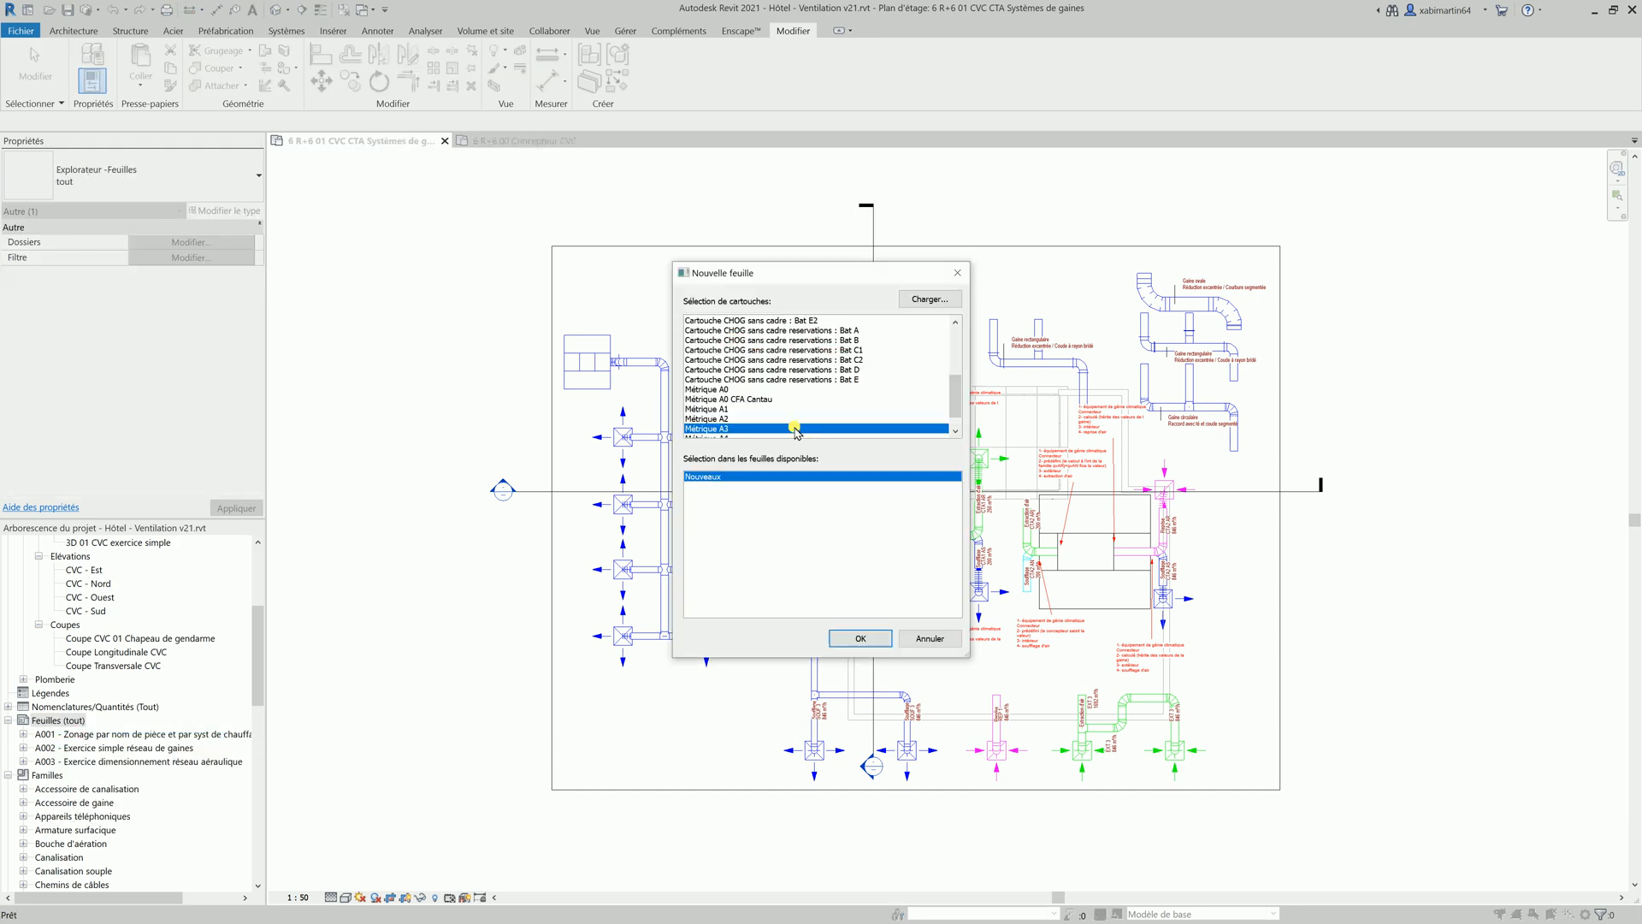
scroll(795, 429, "down", 1)
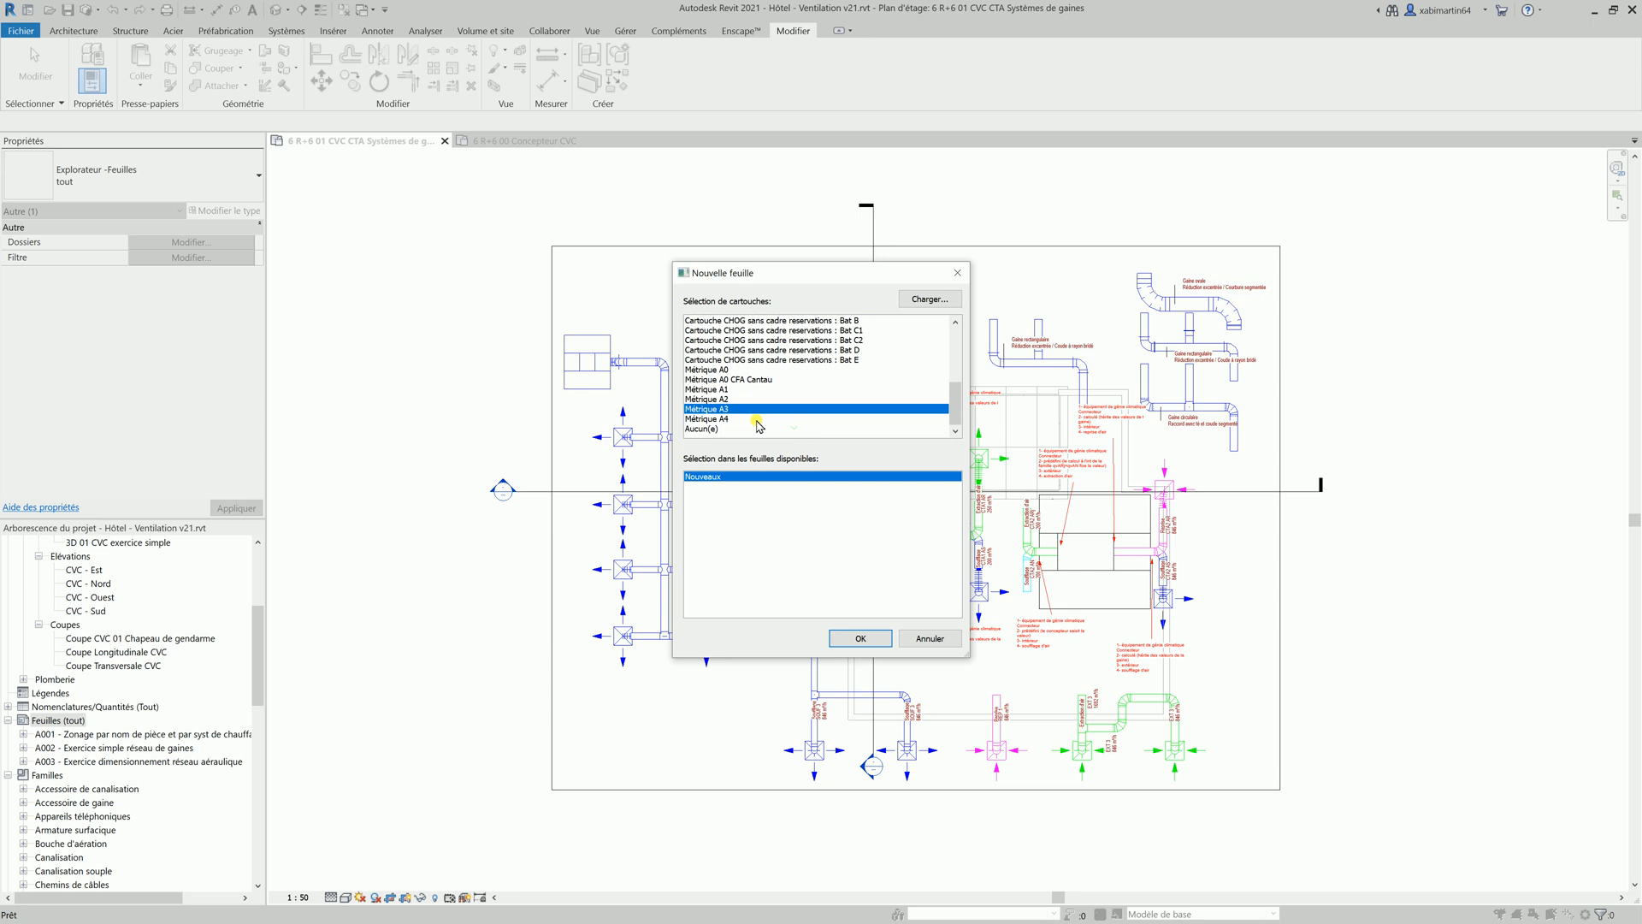
left_click(738, 390)
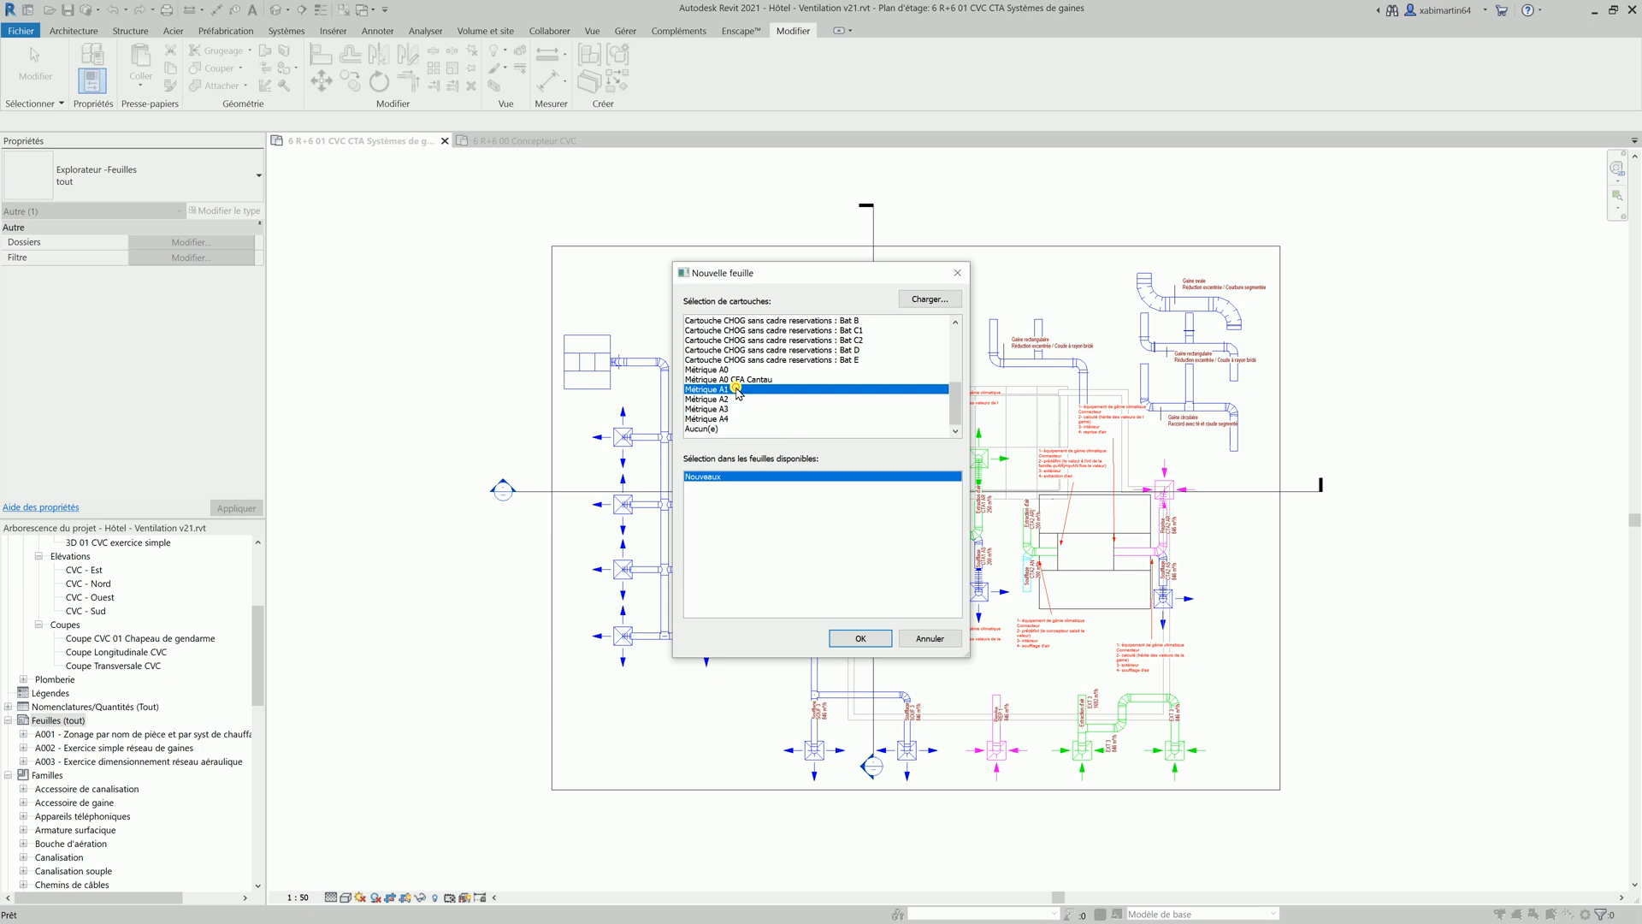
left_click(862, 639)
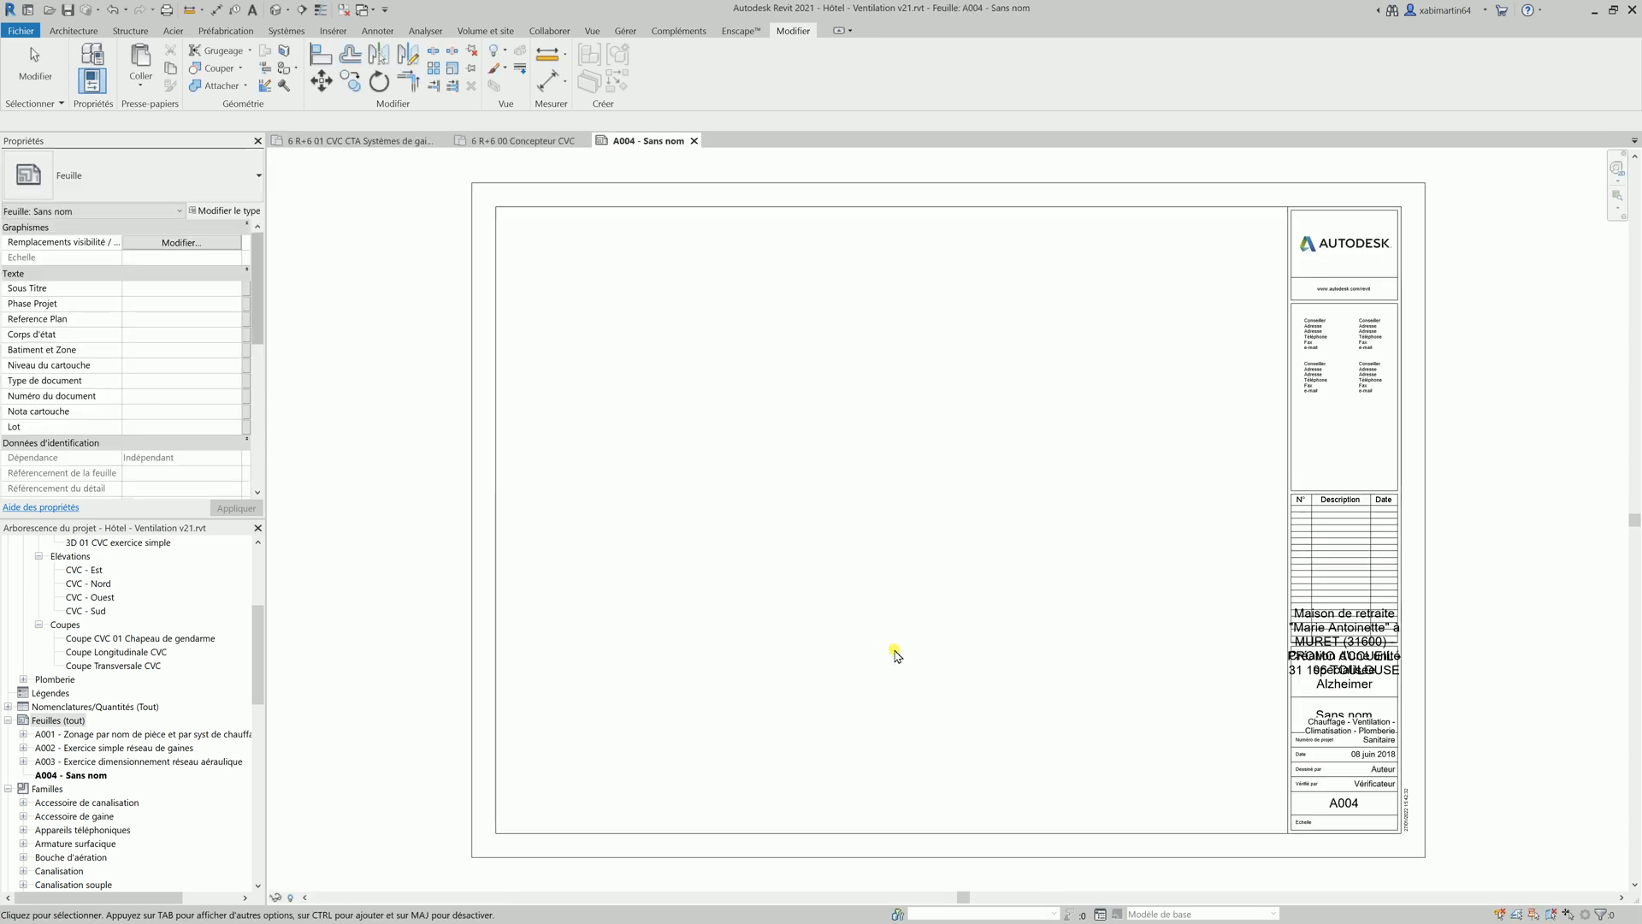
Rename sheet A004 as Equipement de Génie Climatique - Systèmes de gaine, keeping its sheet number.
right_click(81, 777)
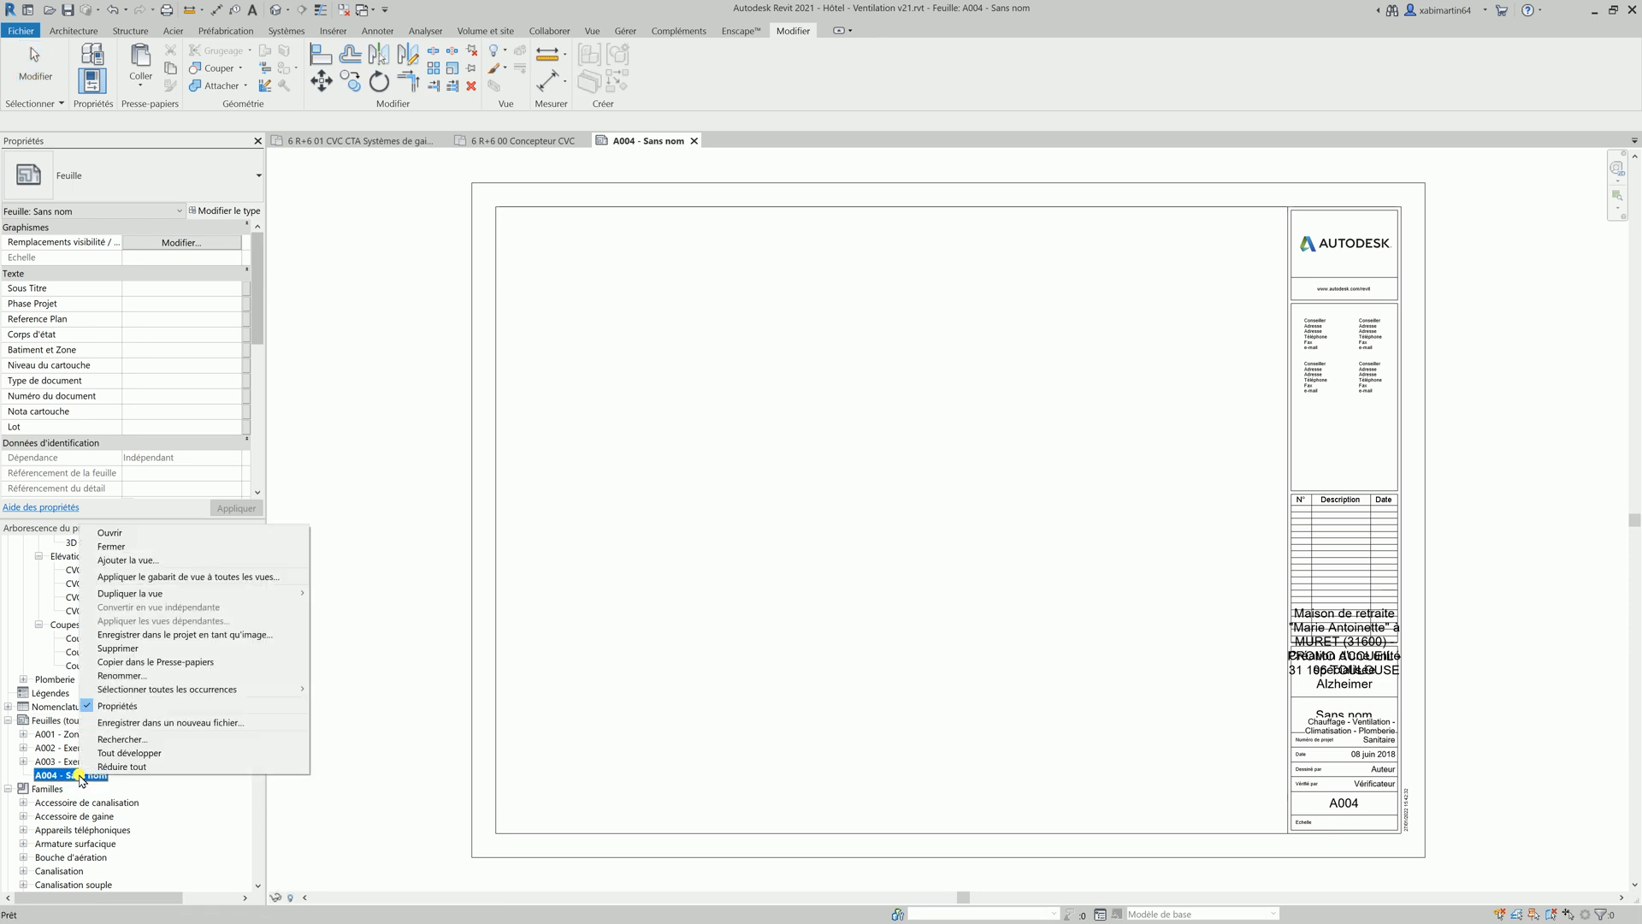
left_click(128, 675)
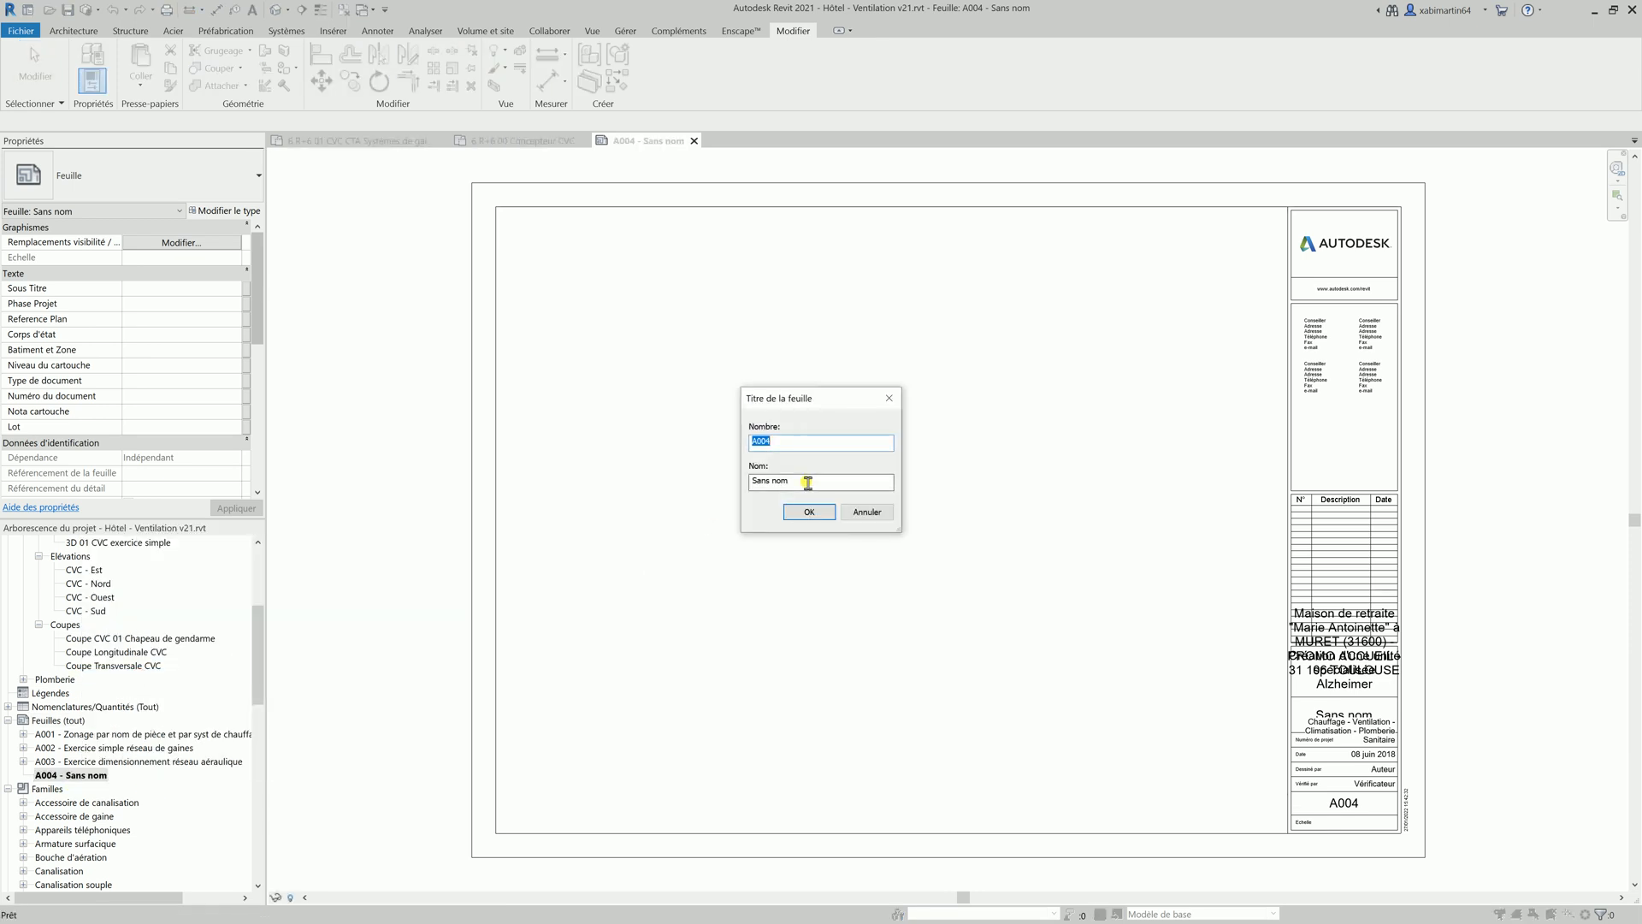
left_click_drag(807, 482, 750, 483)
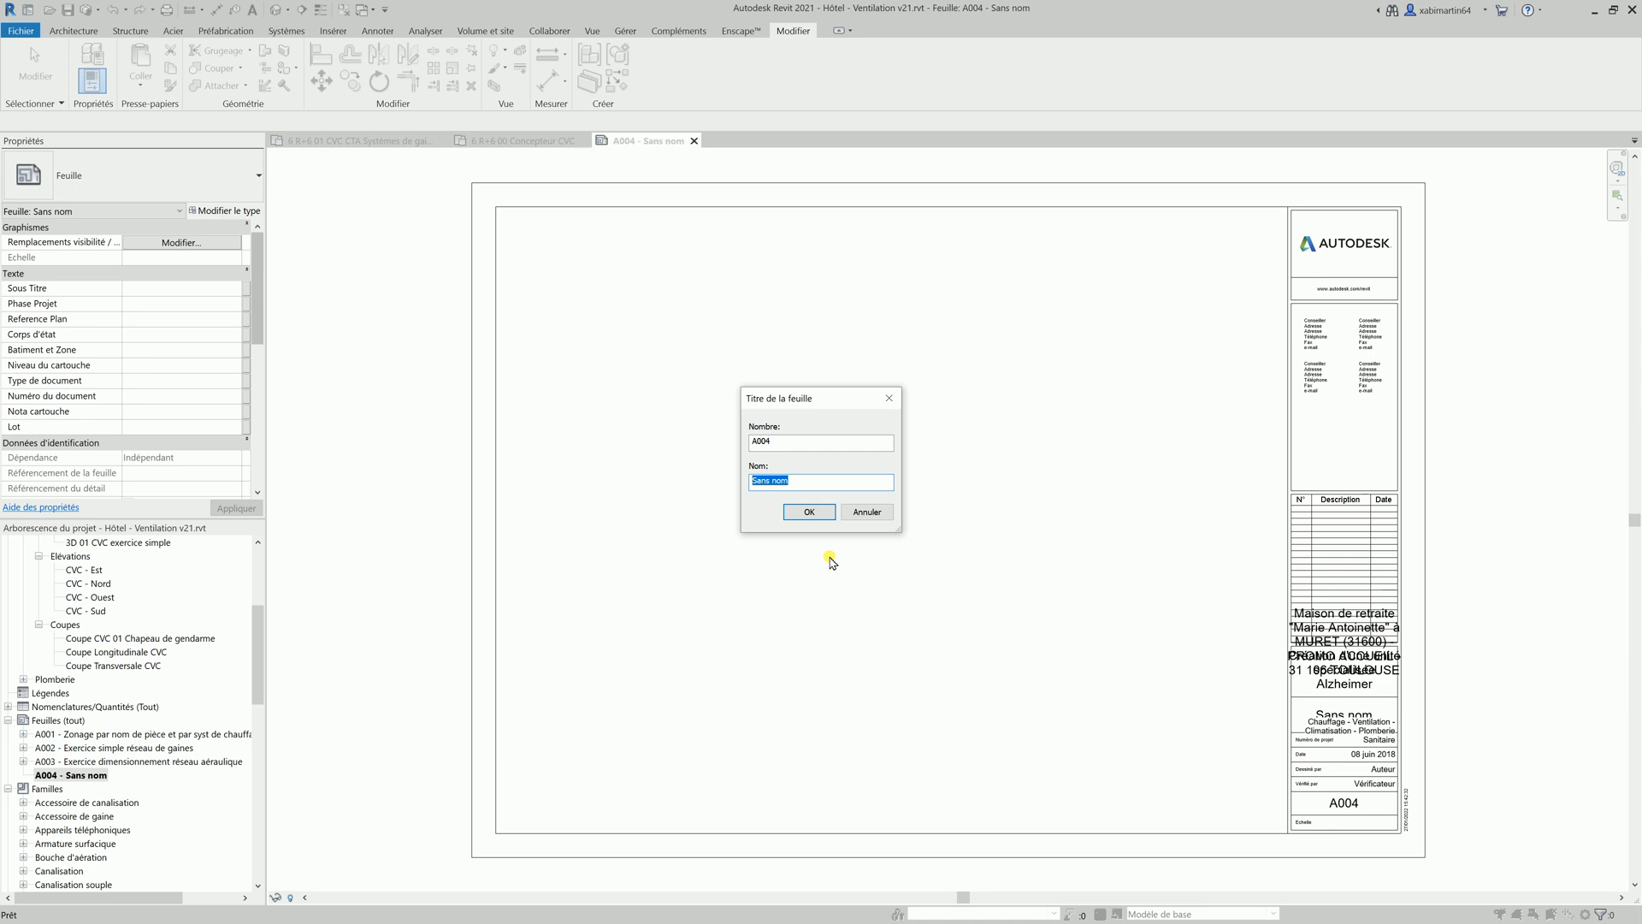
type("S")
type("Equipement de g2N")
key("BackSpace")
key("BackSpace")
key("BackSpace")
type("Génie Cl")
left_click(809, 511)
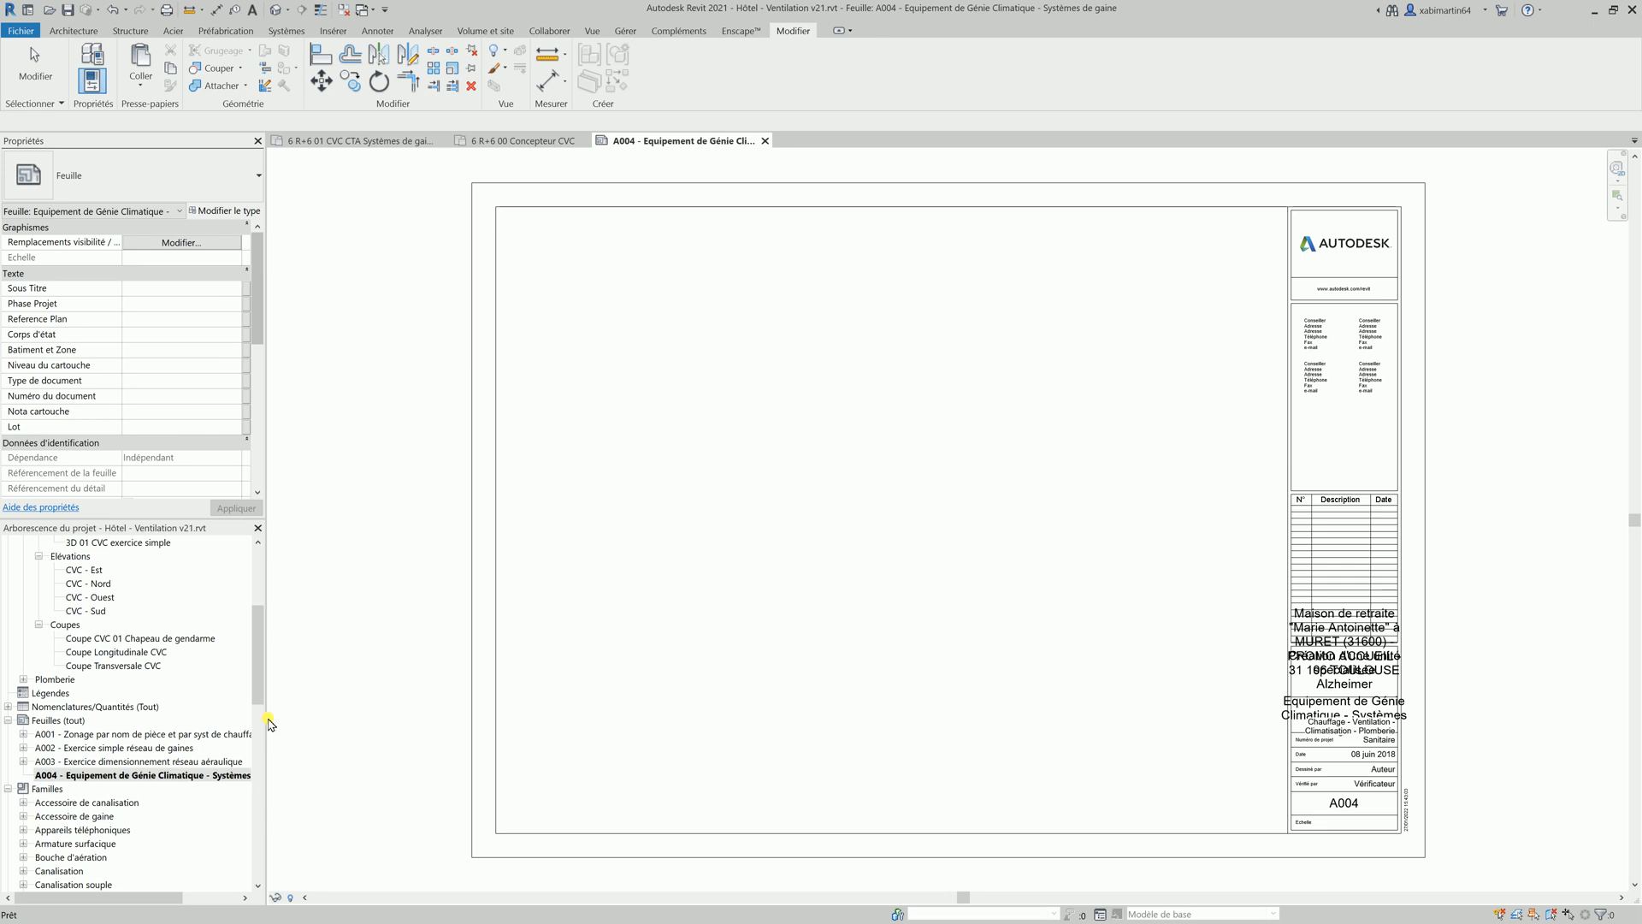
Place the floor plan 6 R+6 01 CVC CTA Systèmes de gaines in the middle of the new sheet's drawing area.
left_click_drag(261, 689, 258, 633)
left_click(139, 694)
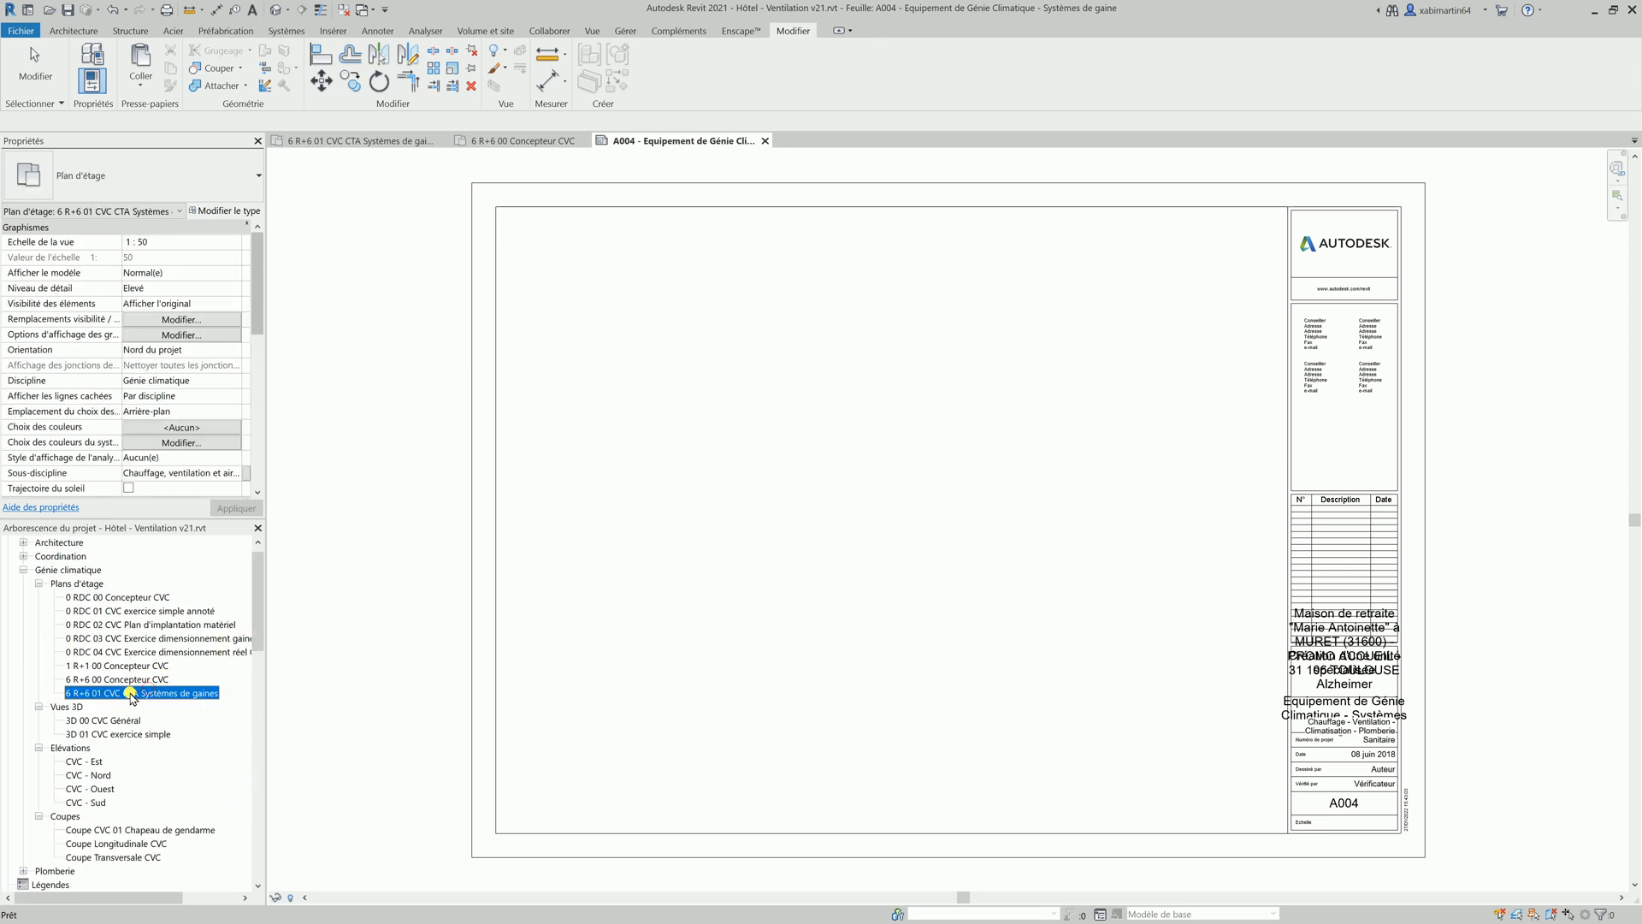
left_click_drag(160, 691, 752, 520)
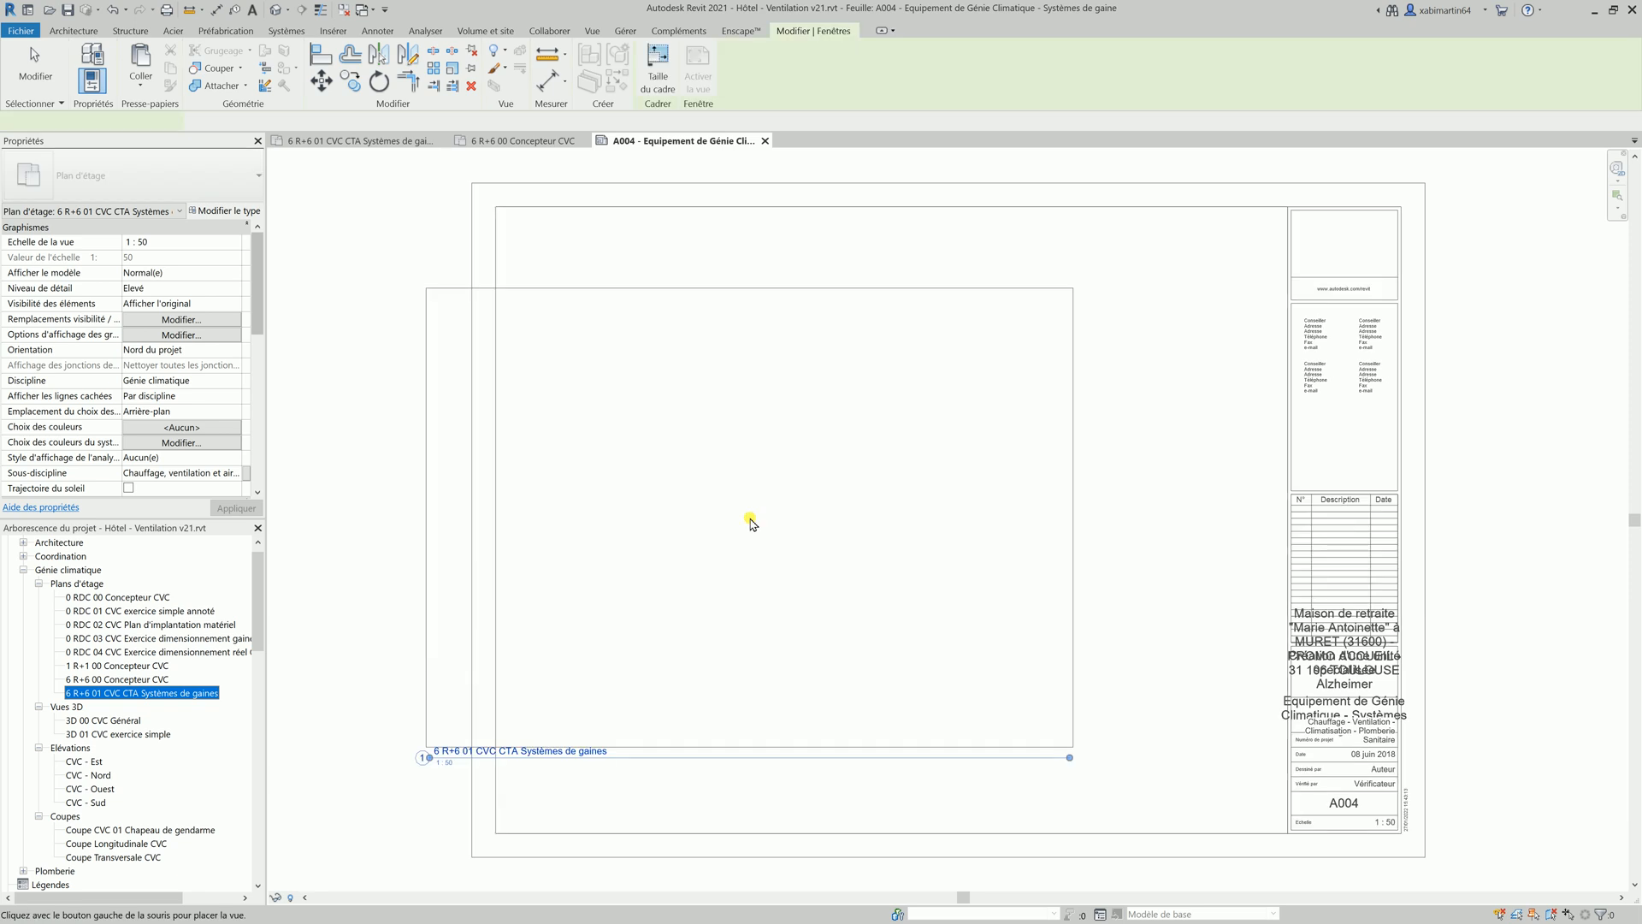
left_click(916, 505)
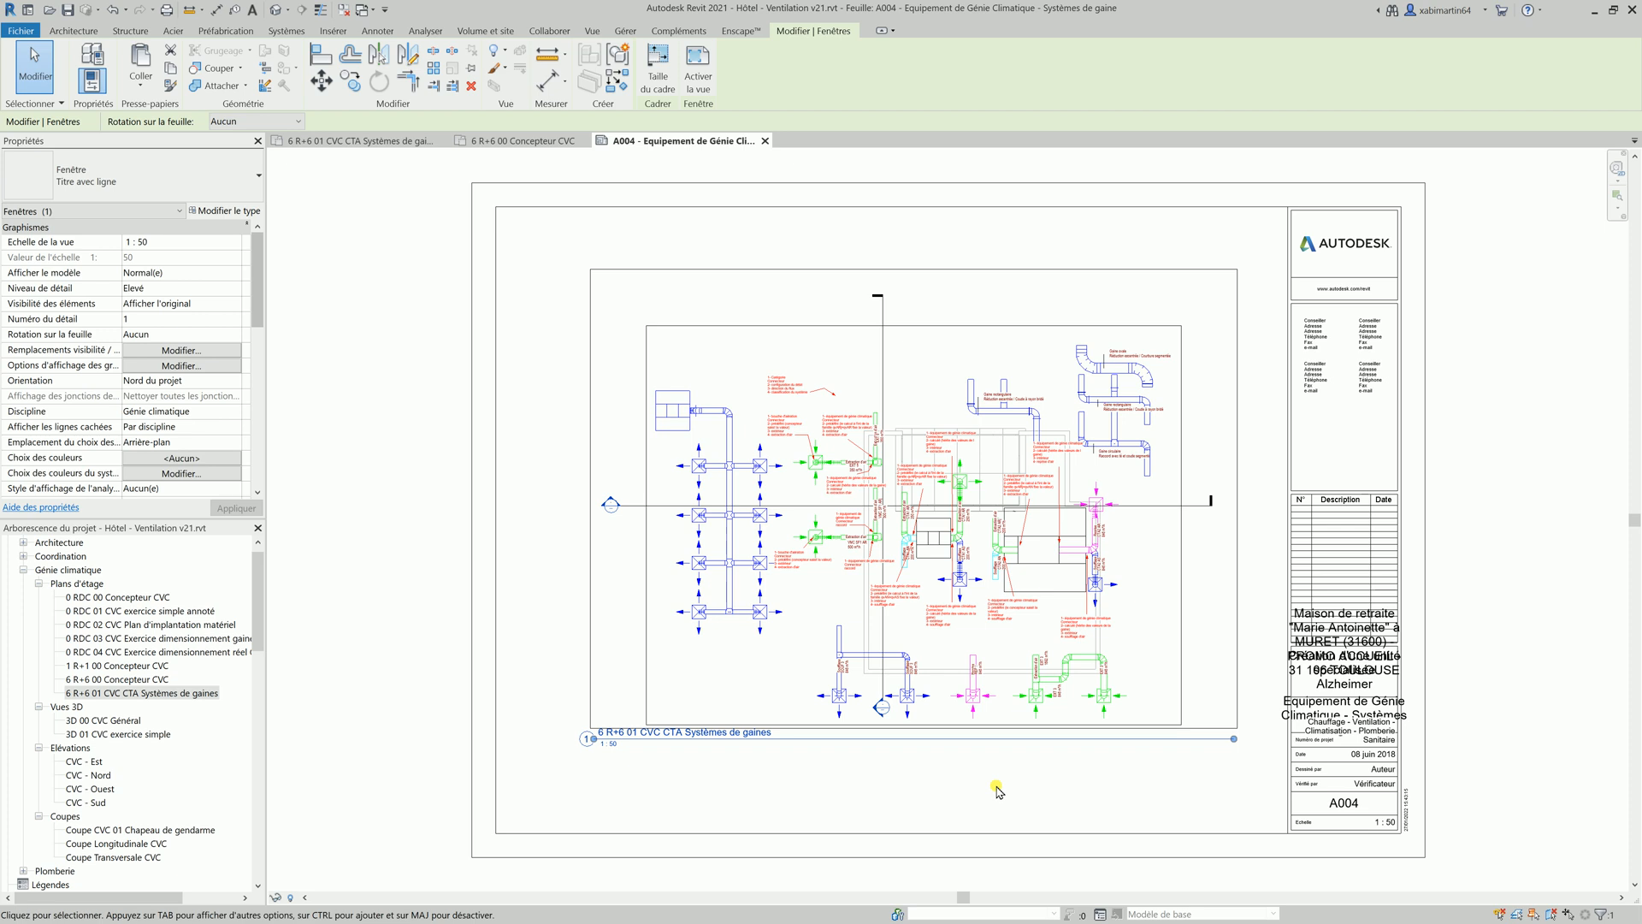
Activate the placed view, hide the section category in it, and return to the sheet.
left_click(565, 502)
double_click(636, 515)
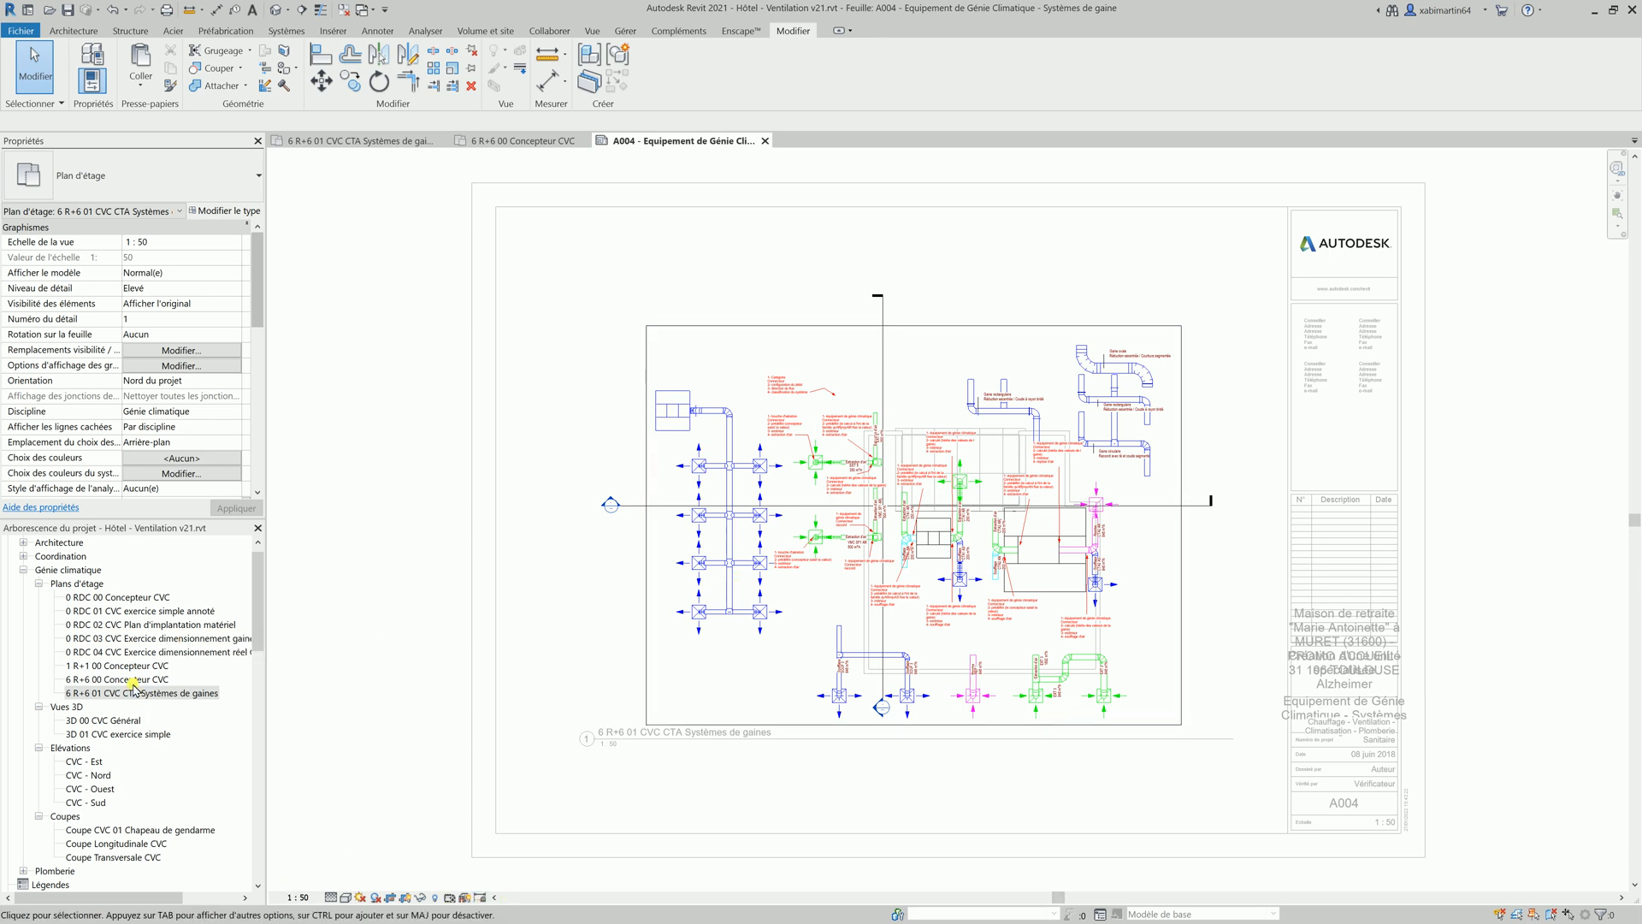
left_click(665, 510)
right_click(665, 510)
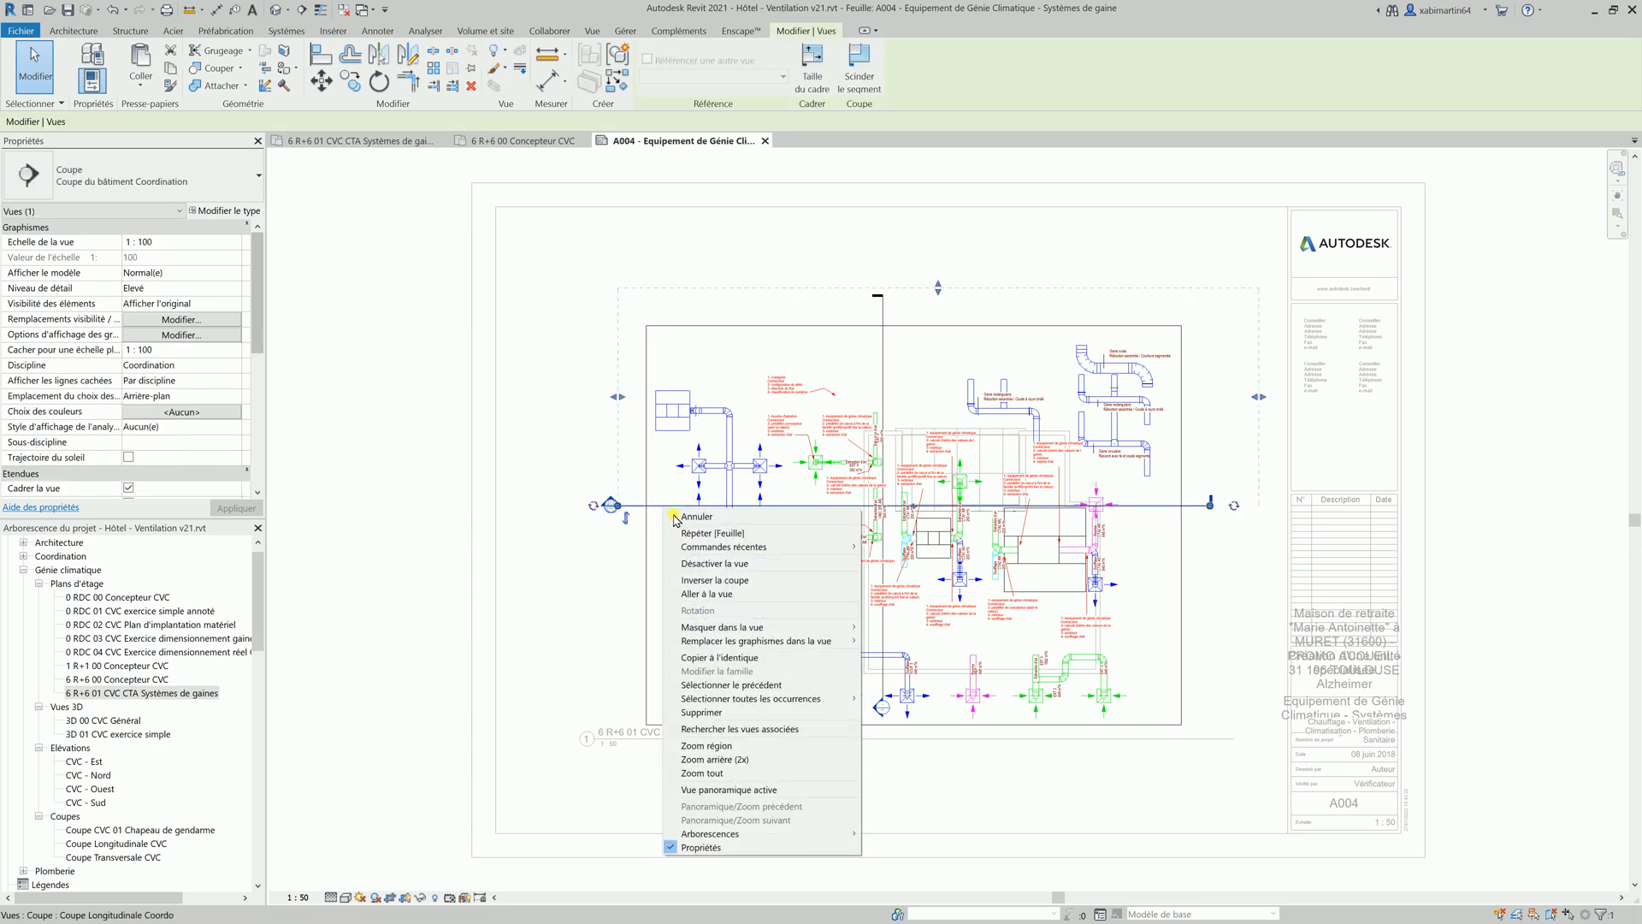
mouse_move(753, 627)
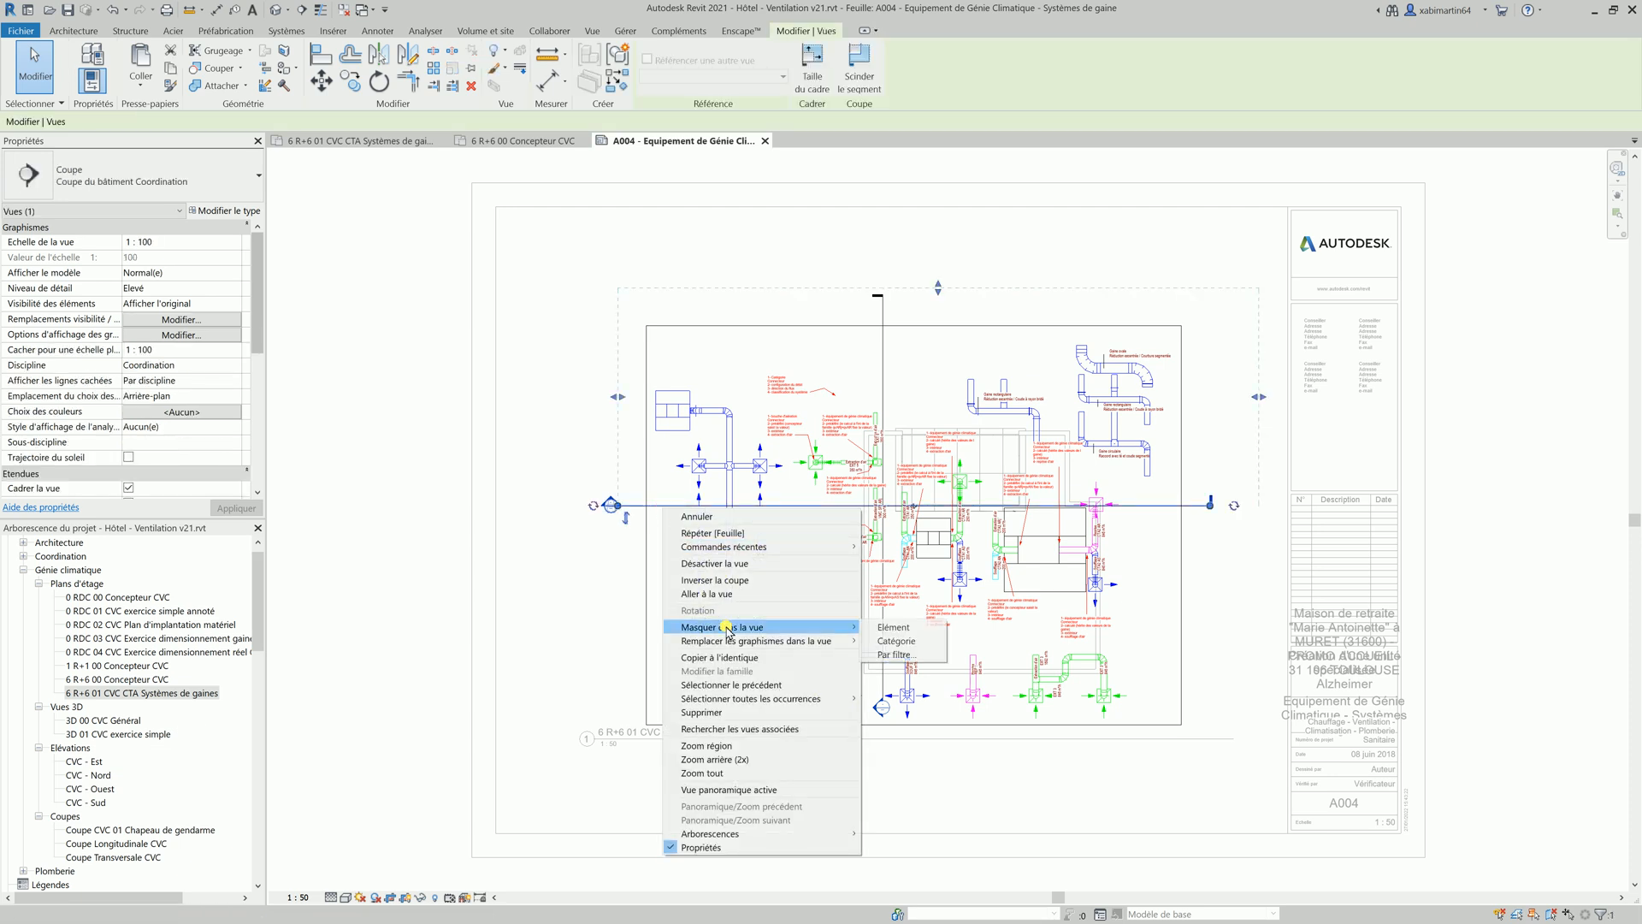
left_click(919, 641)
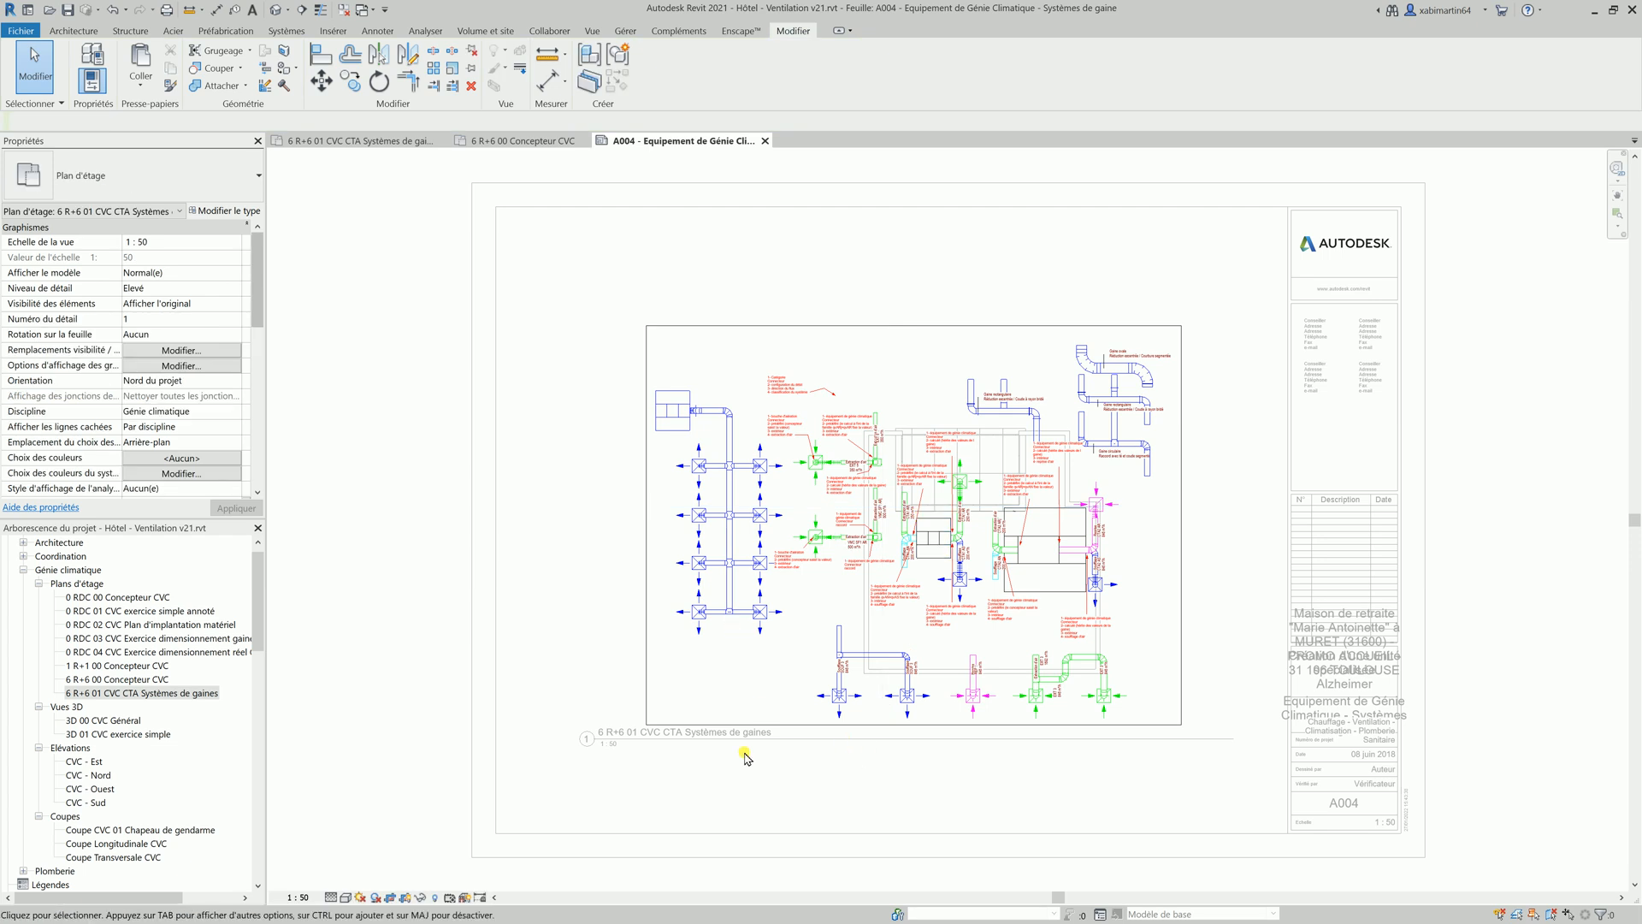
double_click(545, 664)
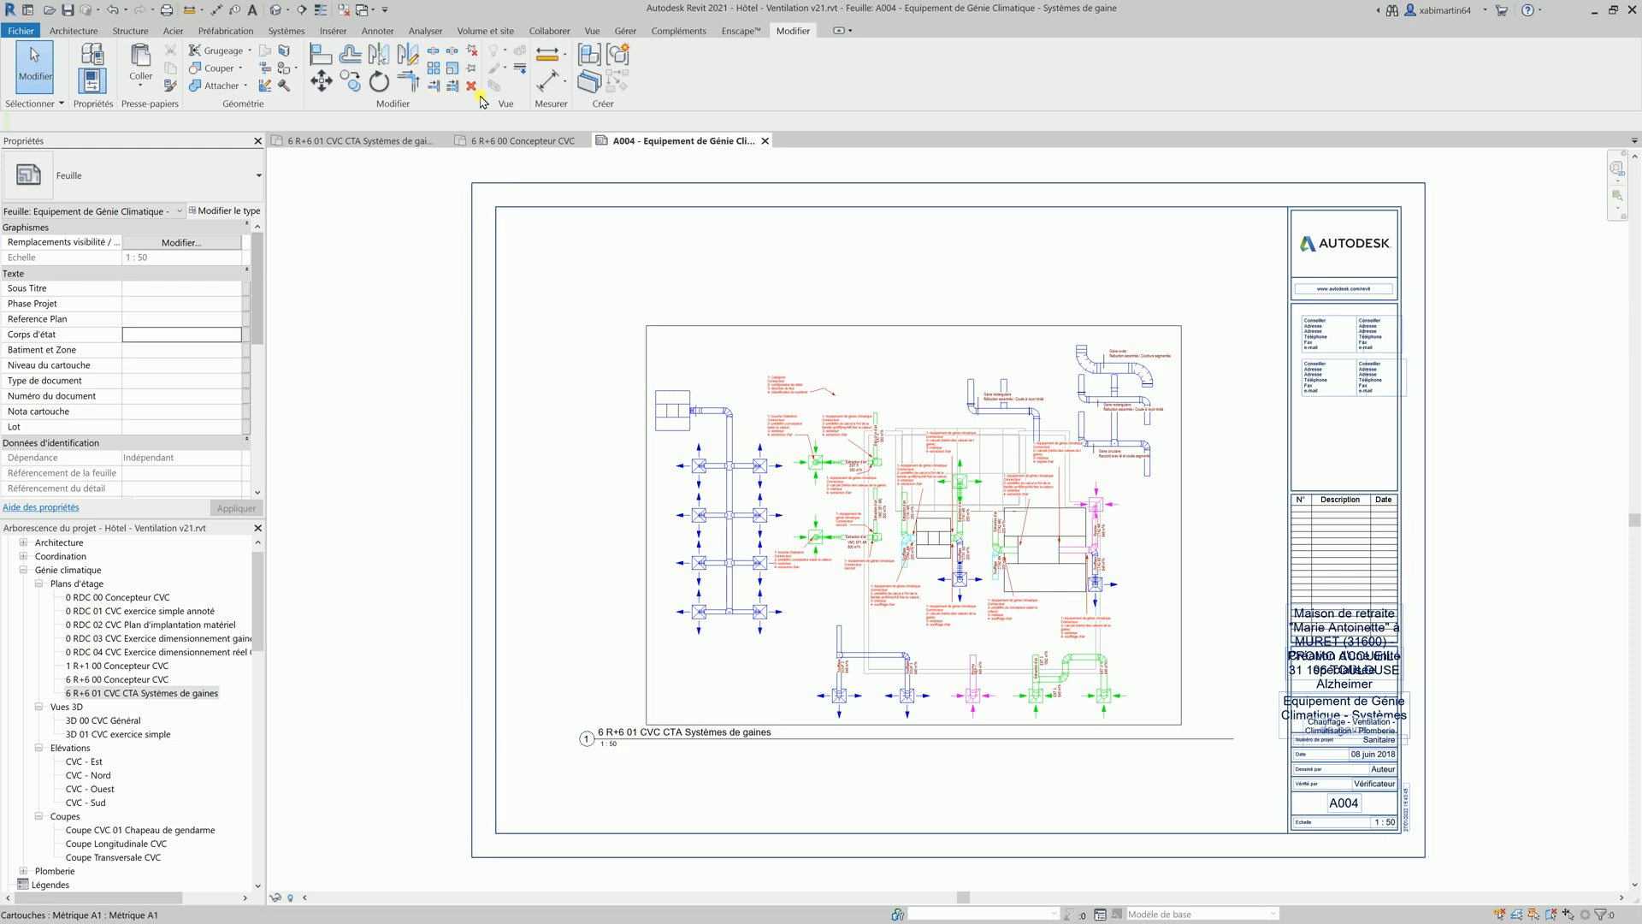
Add a text note in the Arial 2 mm rouge style on the sheet, above the placed floor plan.
left_click(379, 31)
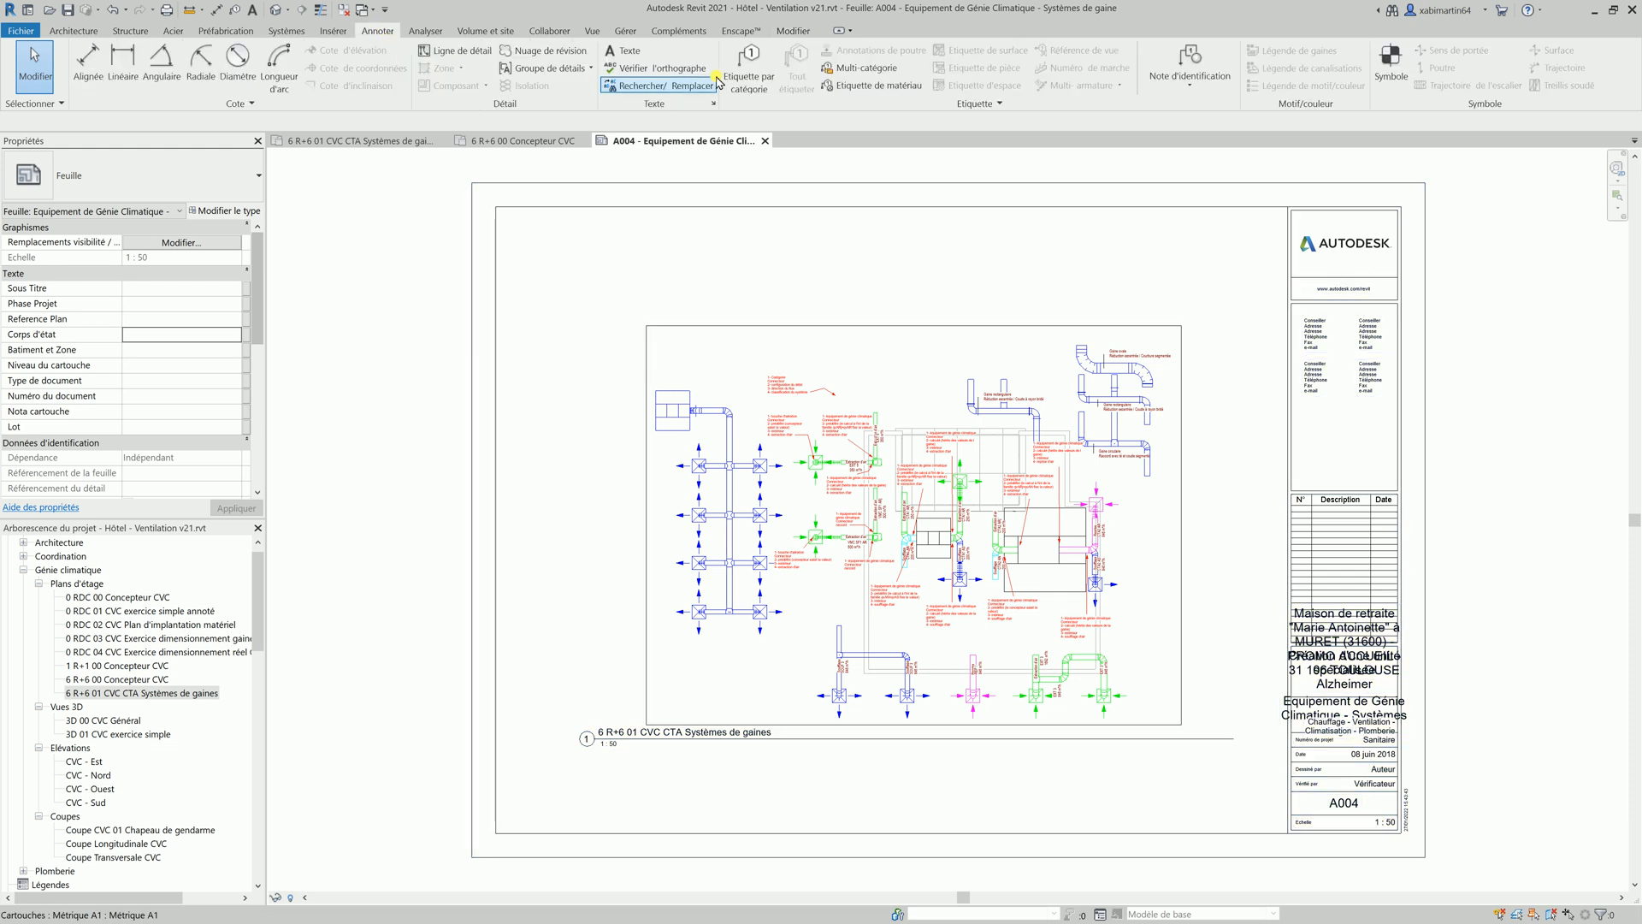
left_click(623, 50)
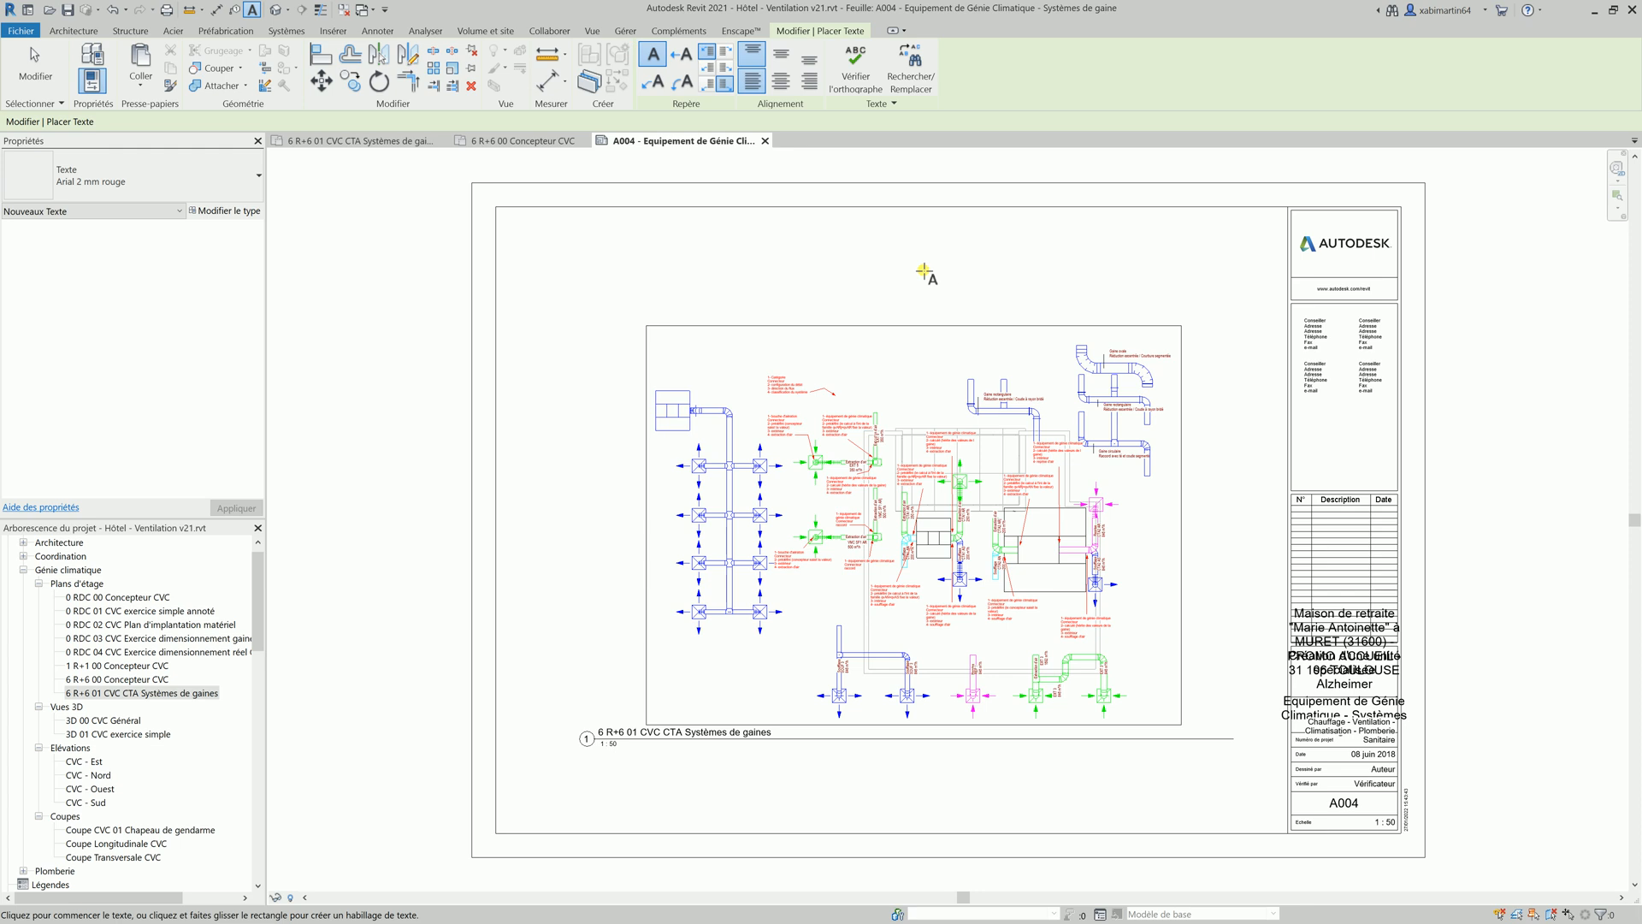
left_click(955, 281)
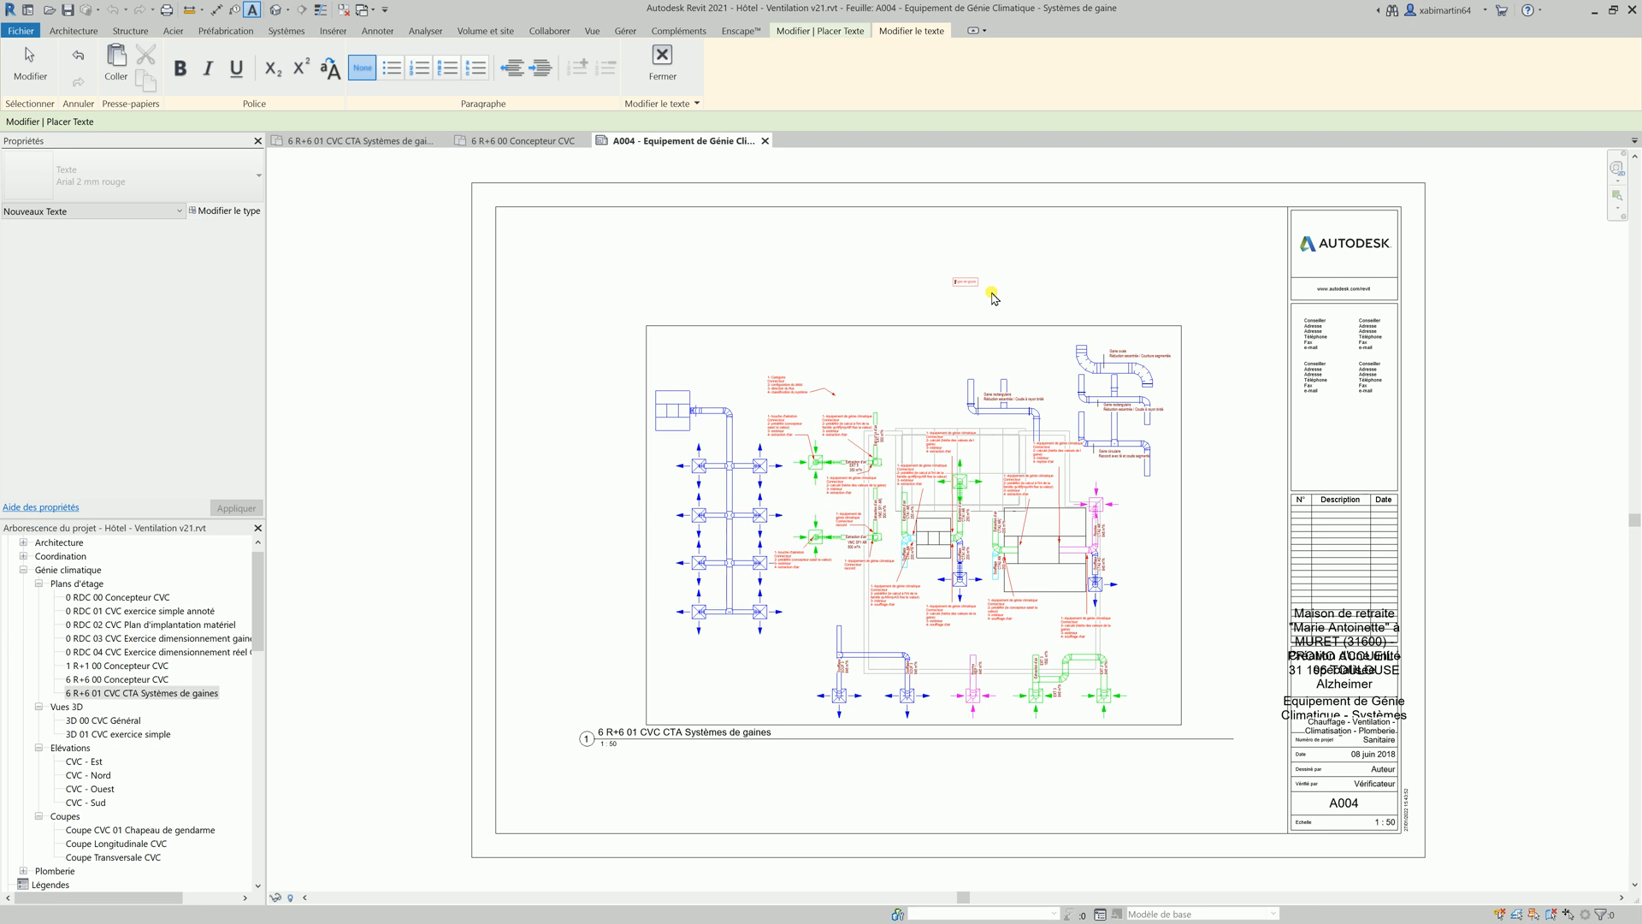
type("orm")
left_click(1065, 287)
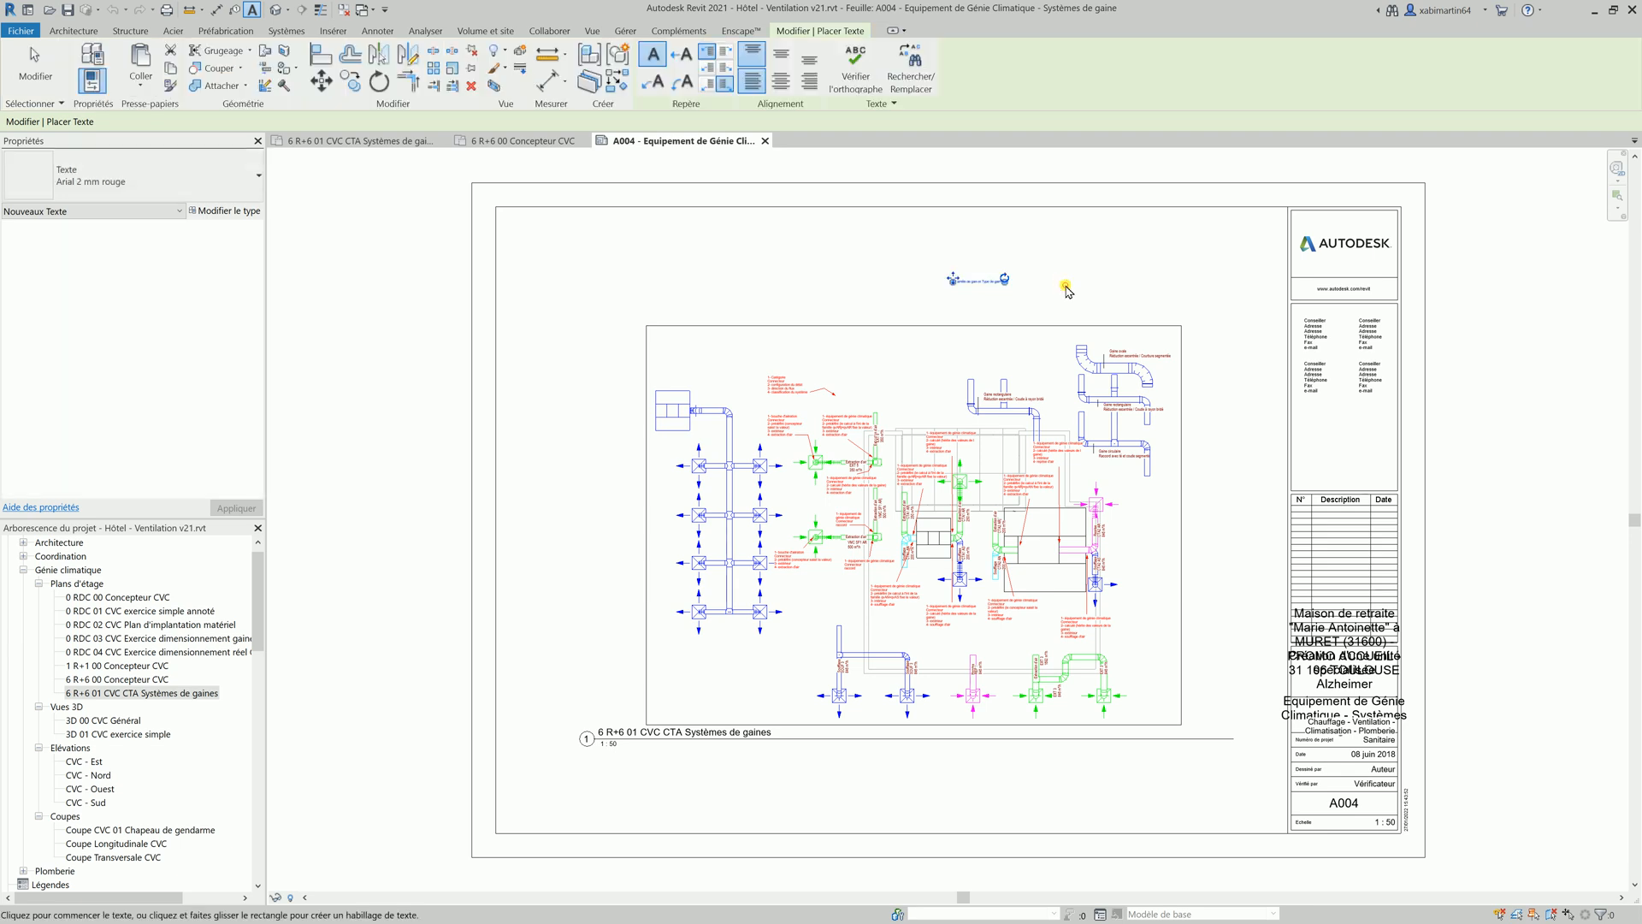
Change the text note above the plan to the Arial 5 mm style and move it just above the plan's upper-right corner.
key("Escape")
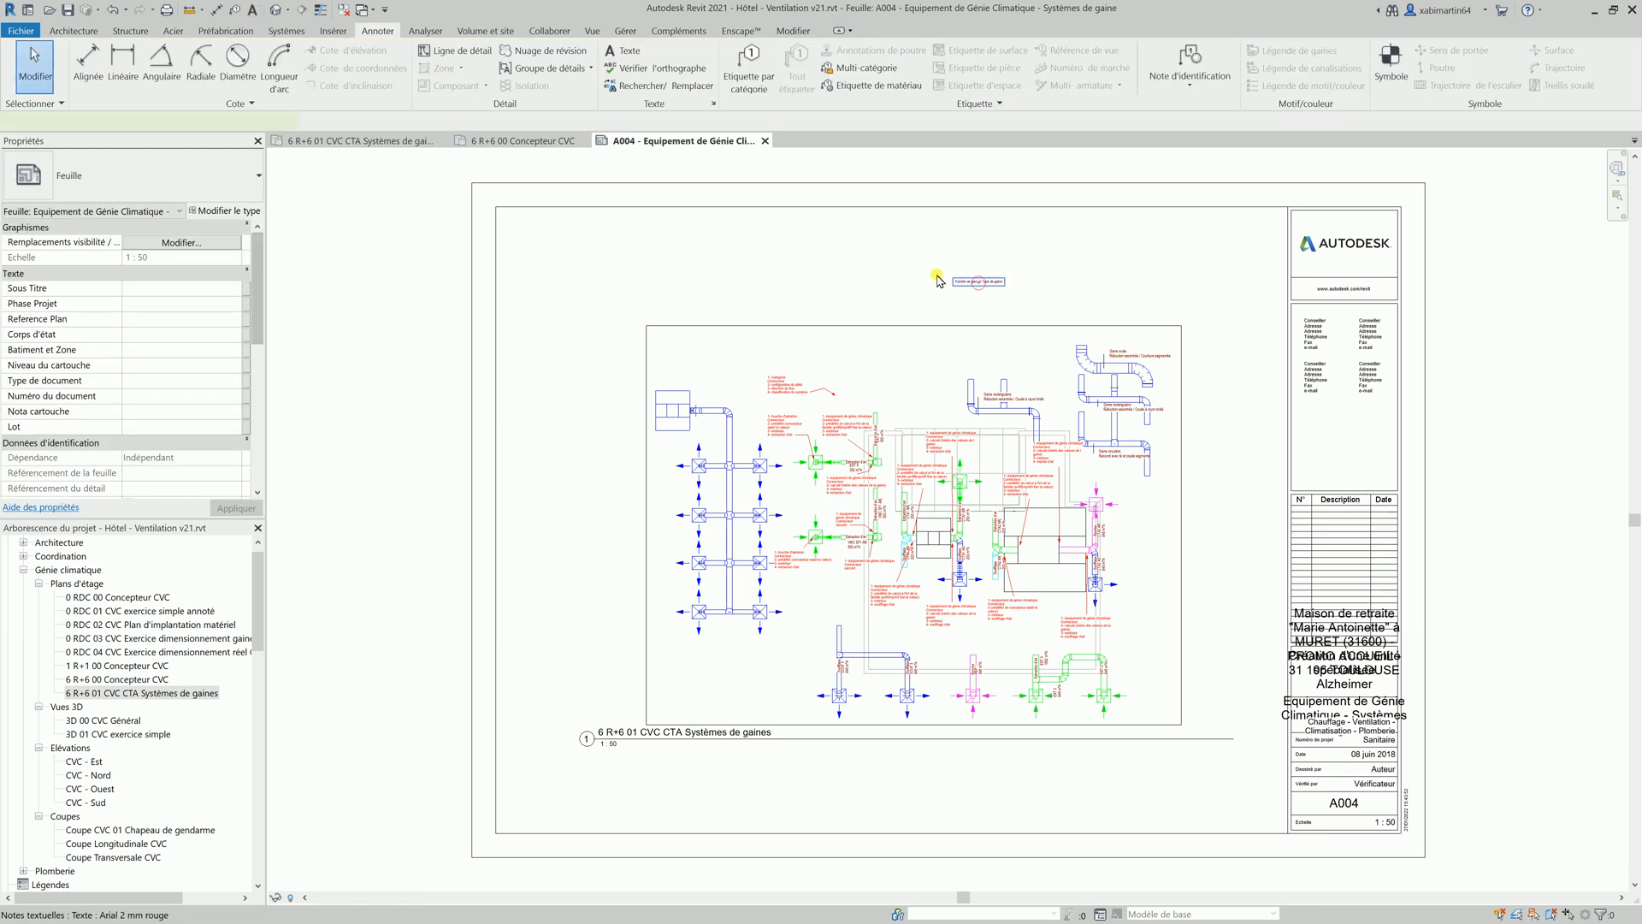
left_click(941, 280)
left_click(171, 189)
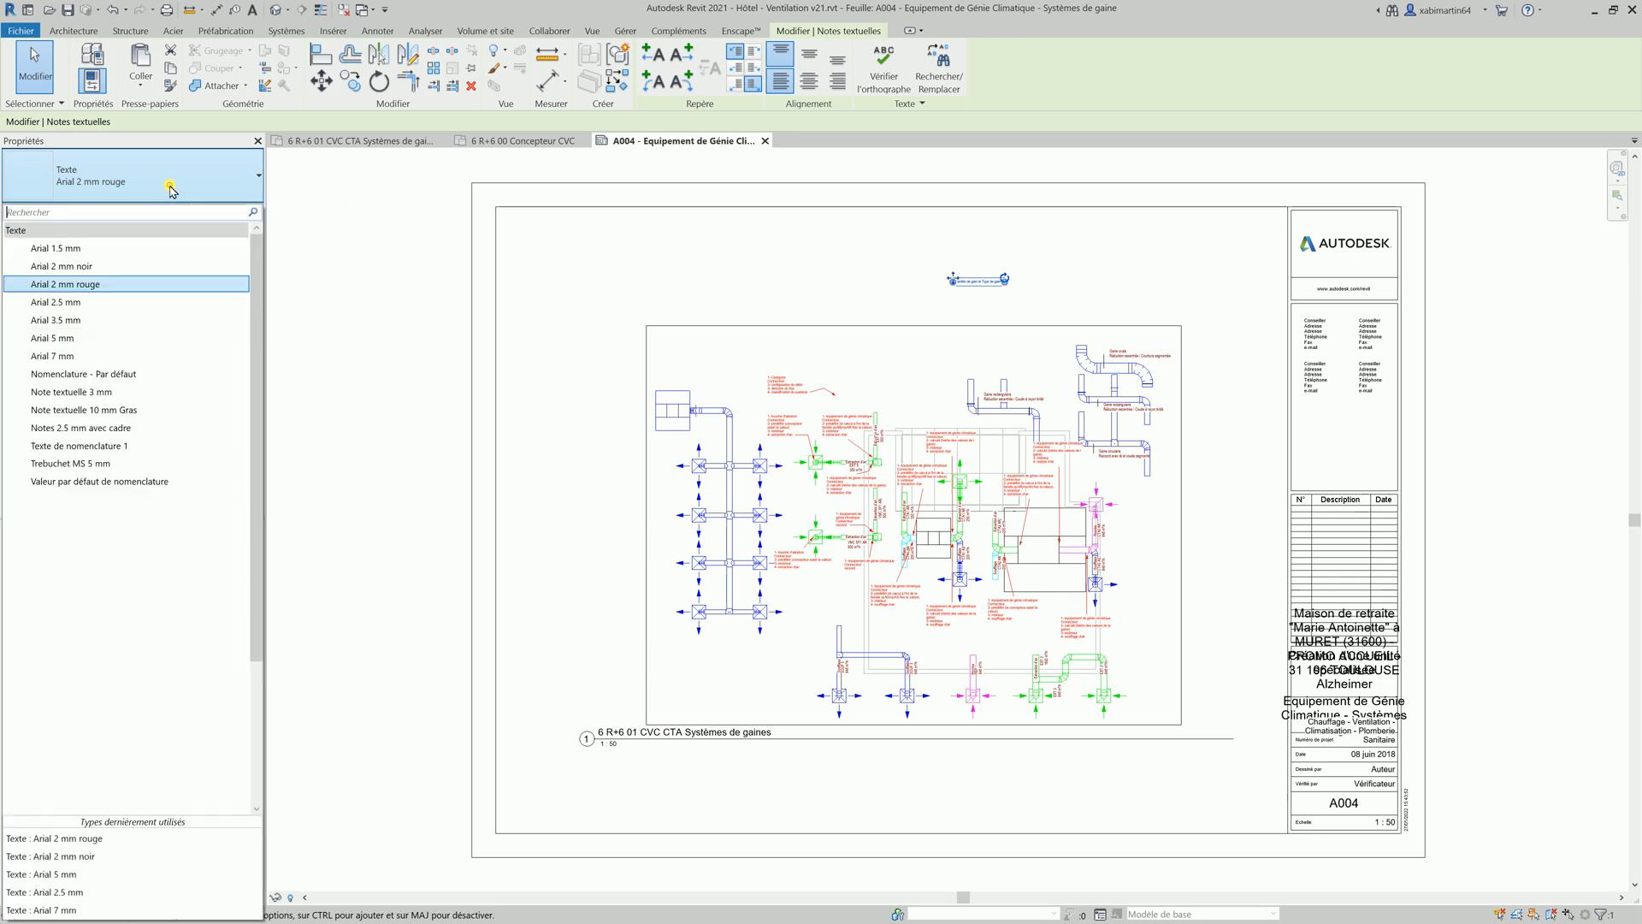
left_click(125, 338)
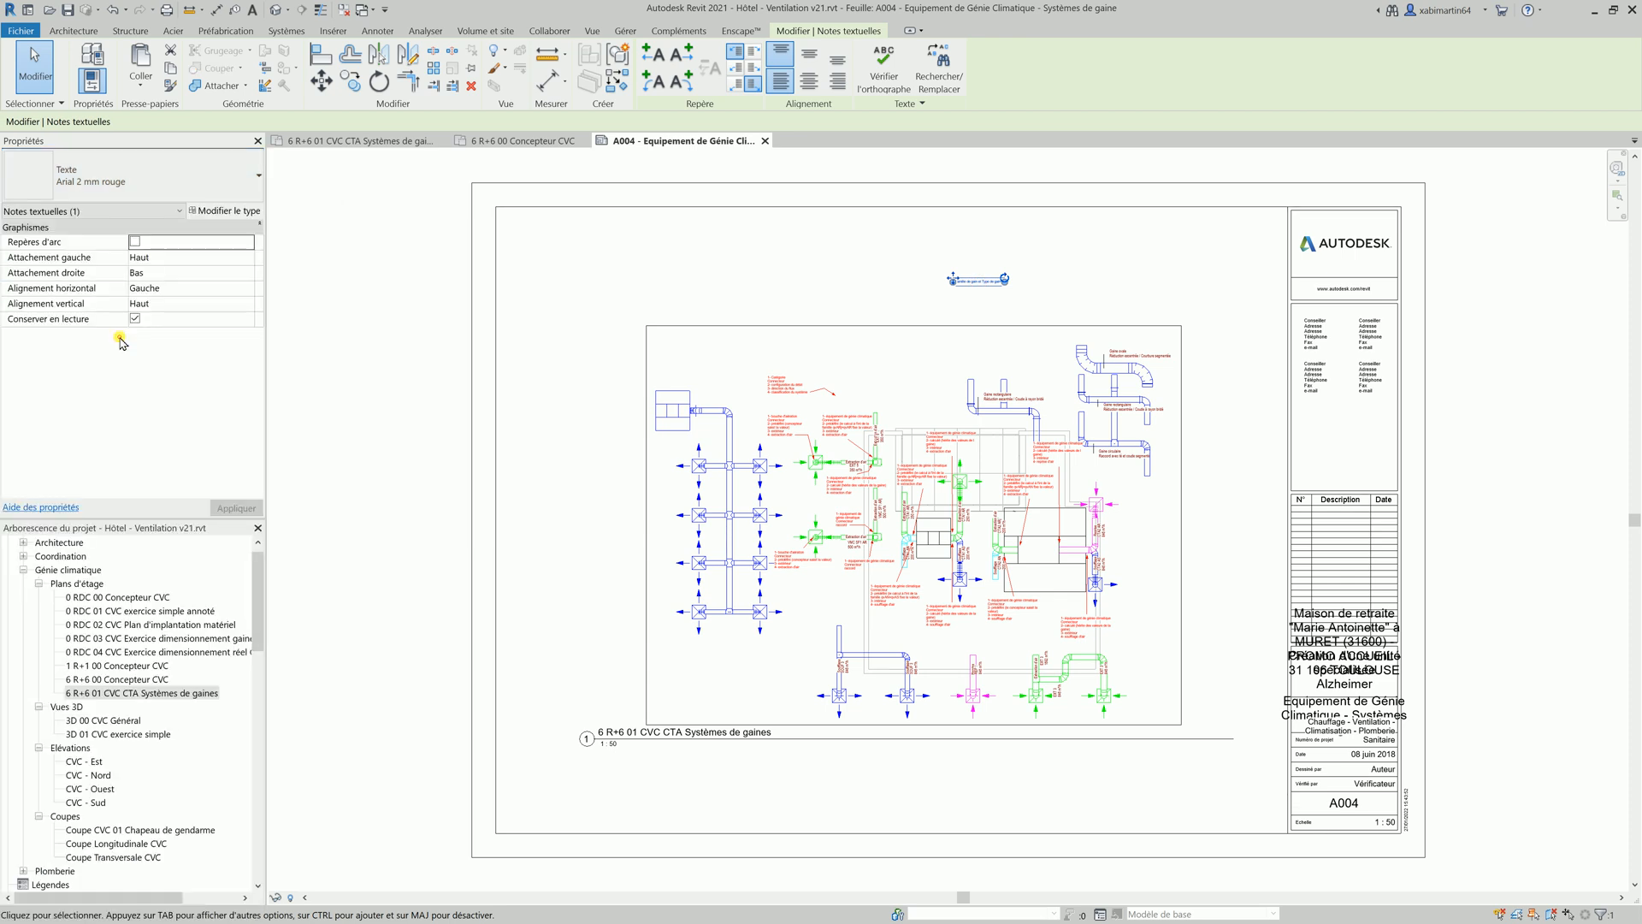
left_click_drag(956, 282, 995, 309)
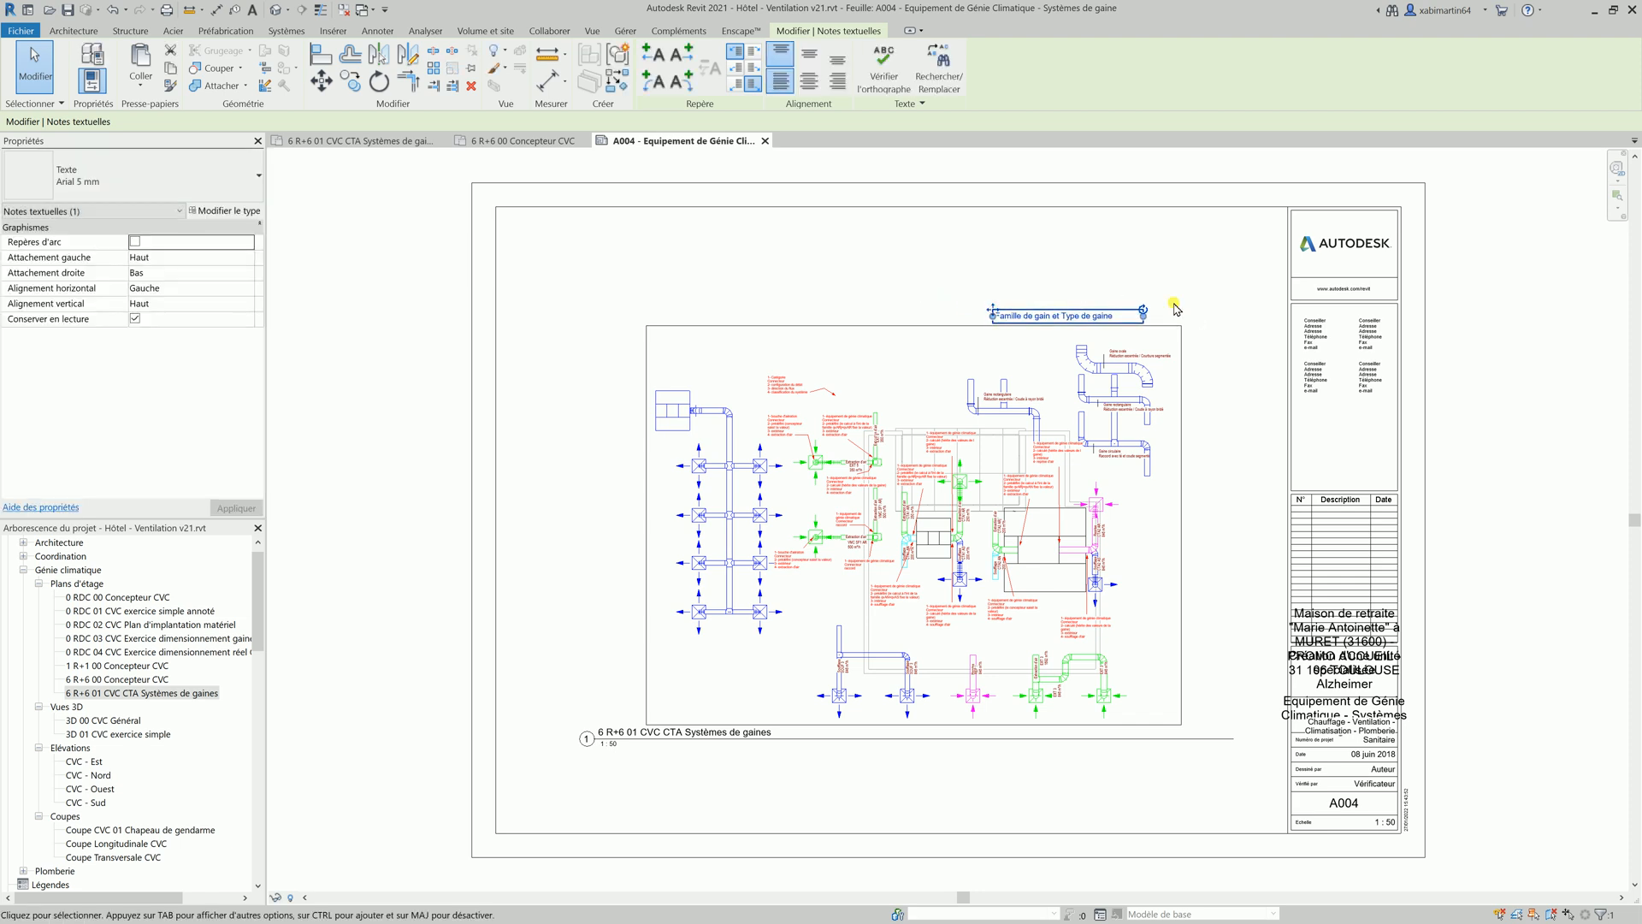
left_click(1174, 305)
Correct the text note's wording to Famille de gaine et Type de gaine.
double_click(1052, 316)
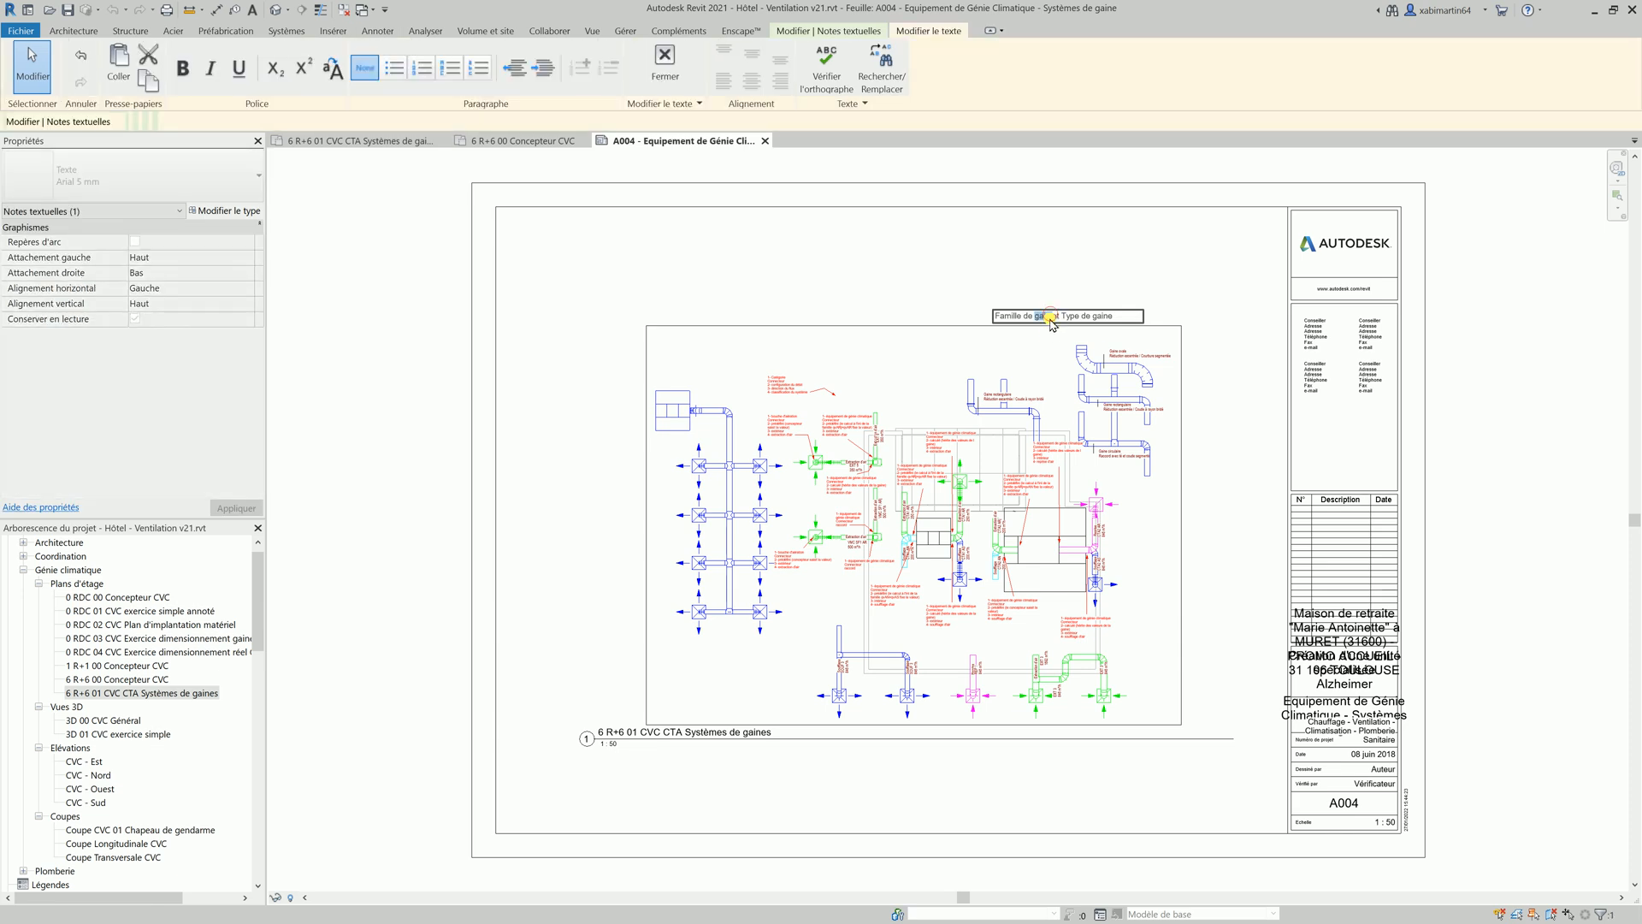
type("e")
left_click(1210, 339)
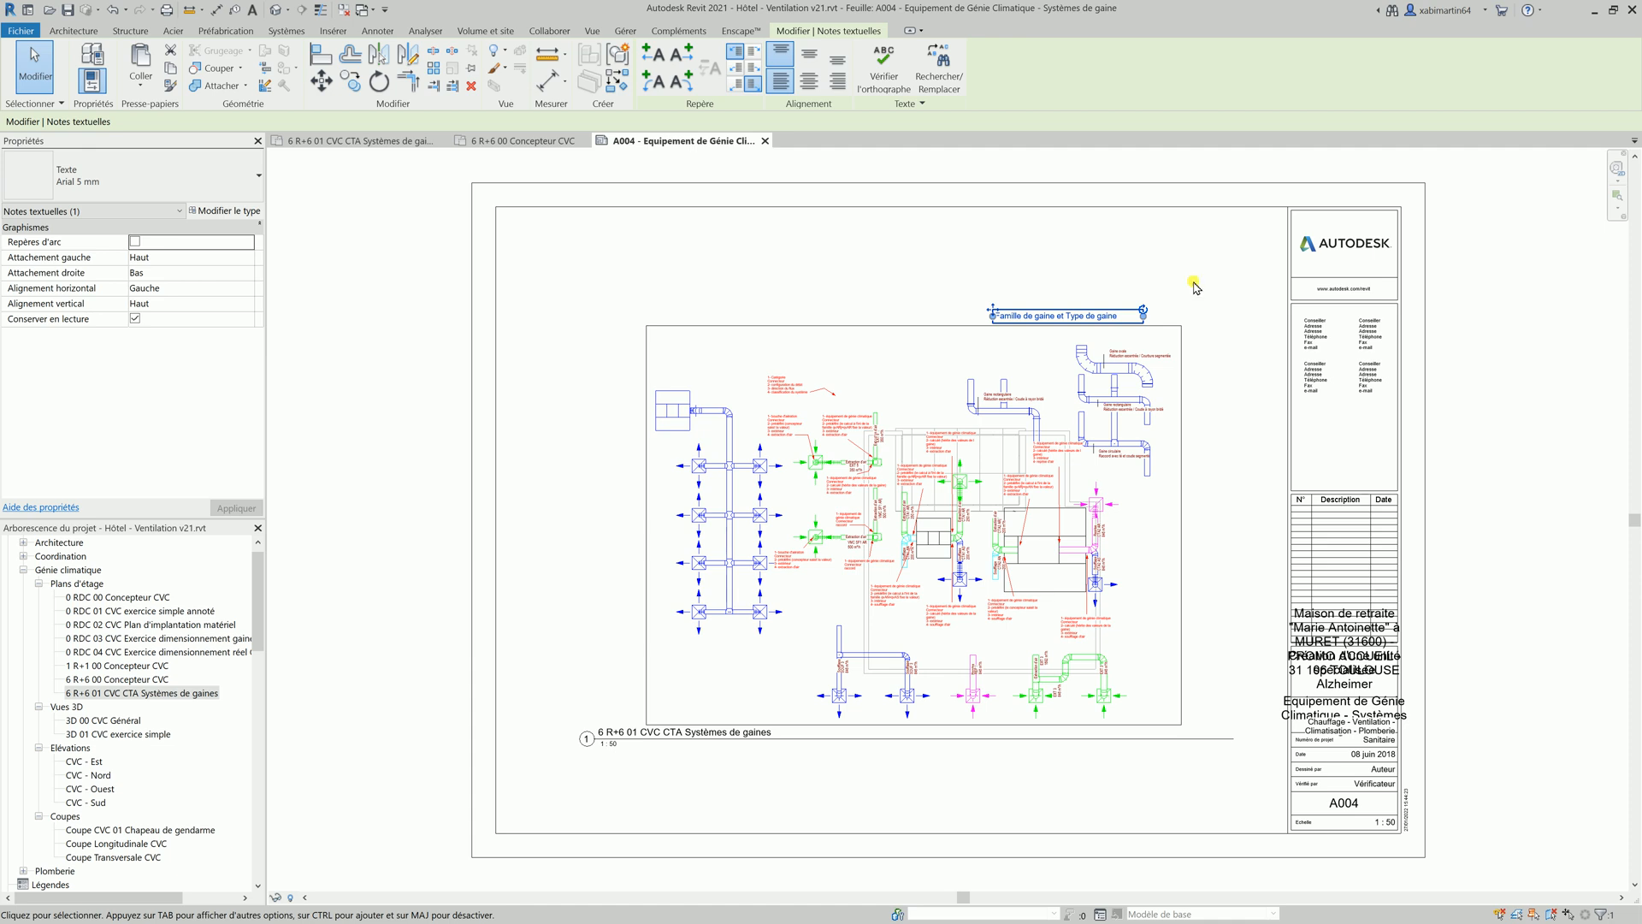
Copy the duct family note inside the plan's upper edge and change the copy's text to Systèmes de gaines.
key("ctrl+c")
key("ctrl+v")
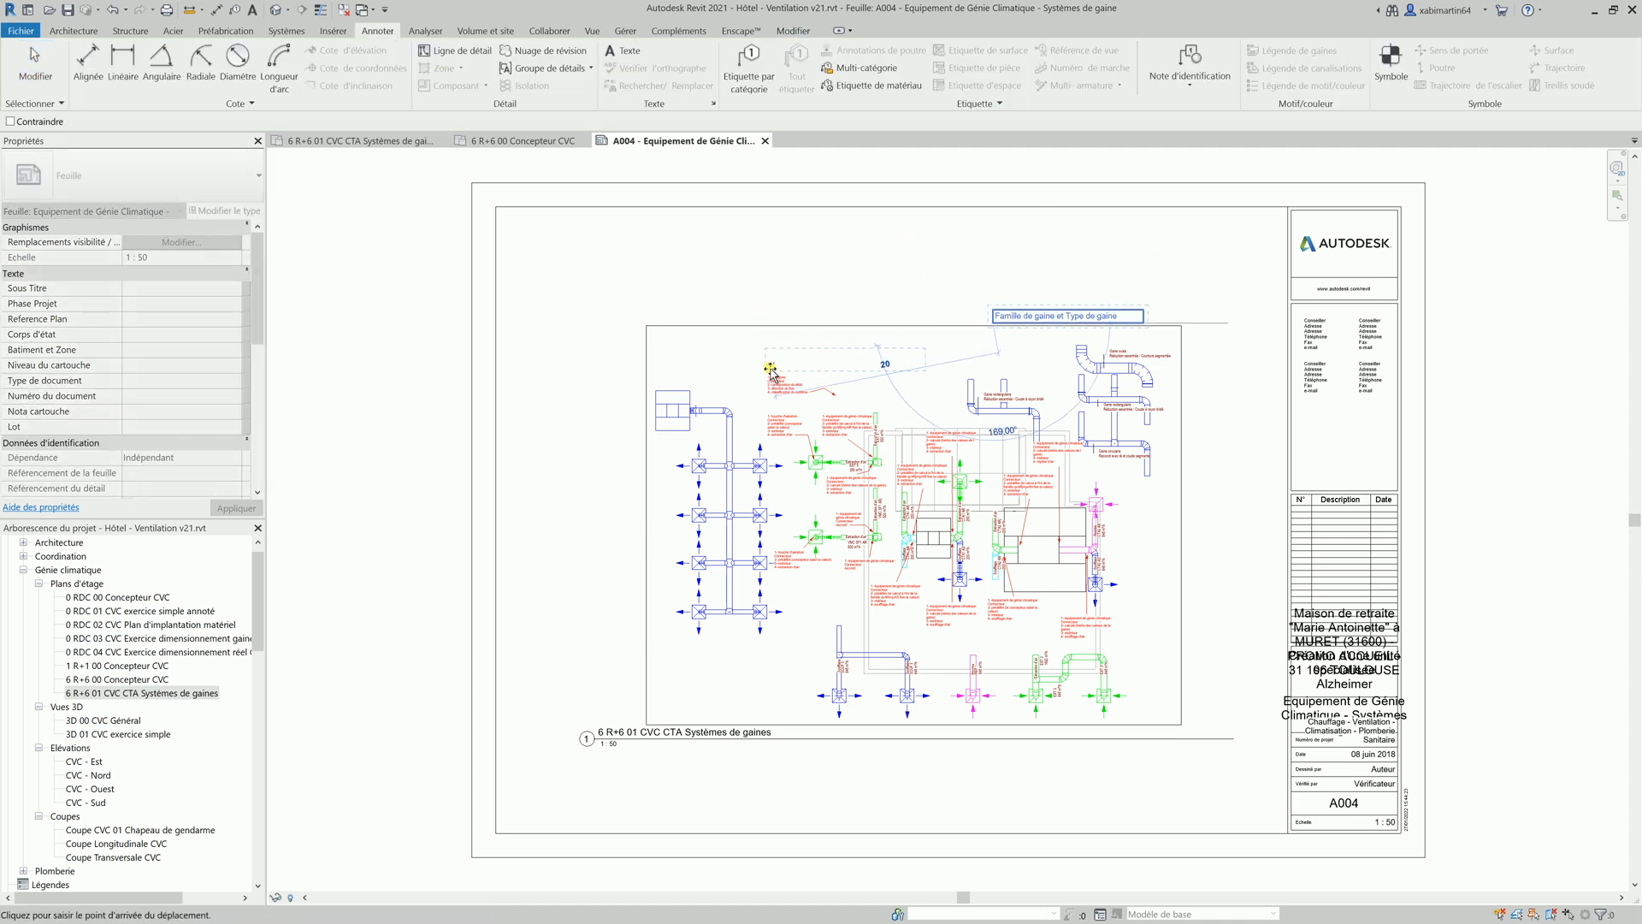
left_click(774, 365)
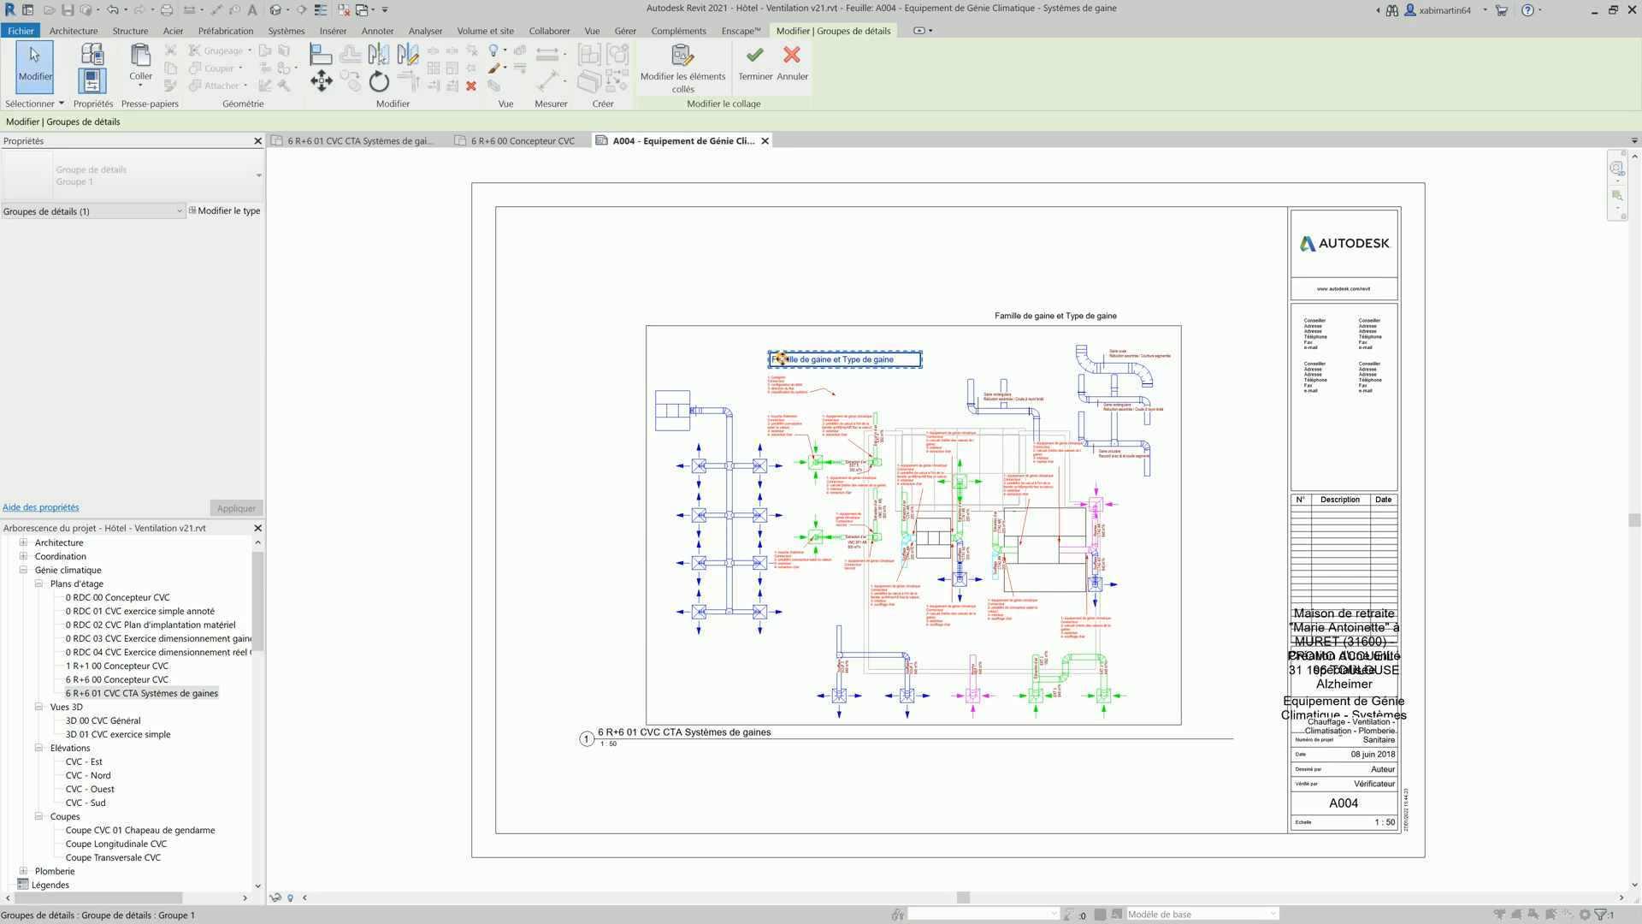
left_click(835, 306)
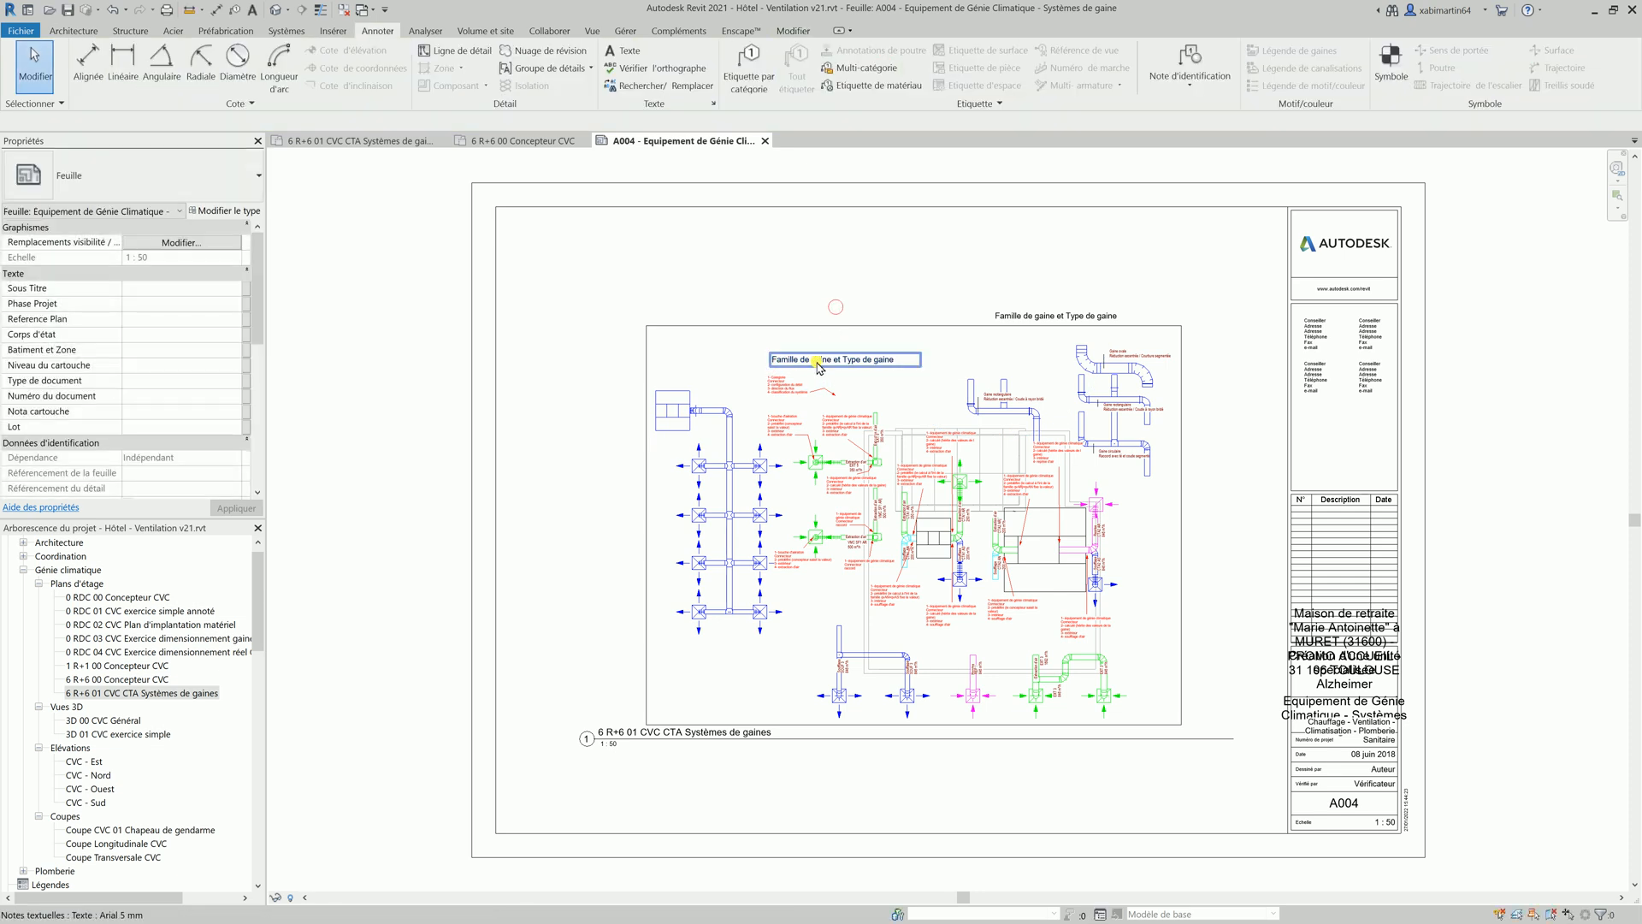
left_click(818, 365)
left_click(896, 360)
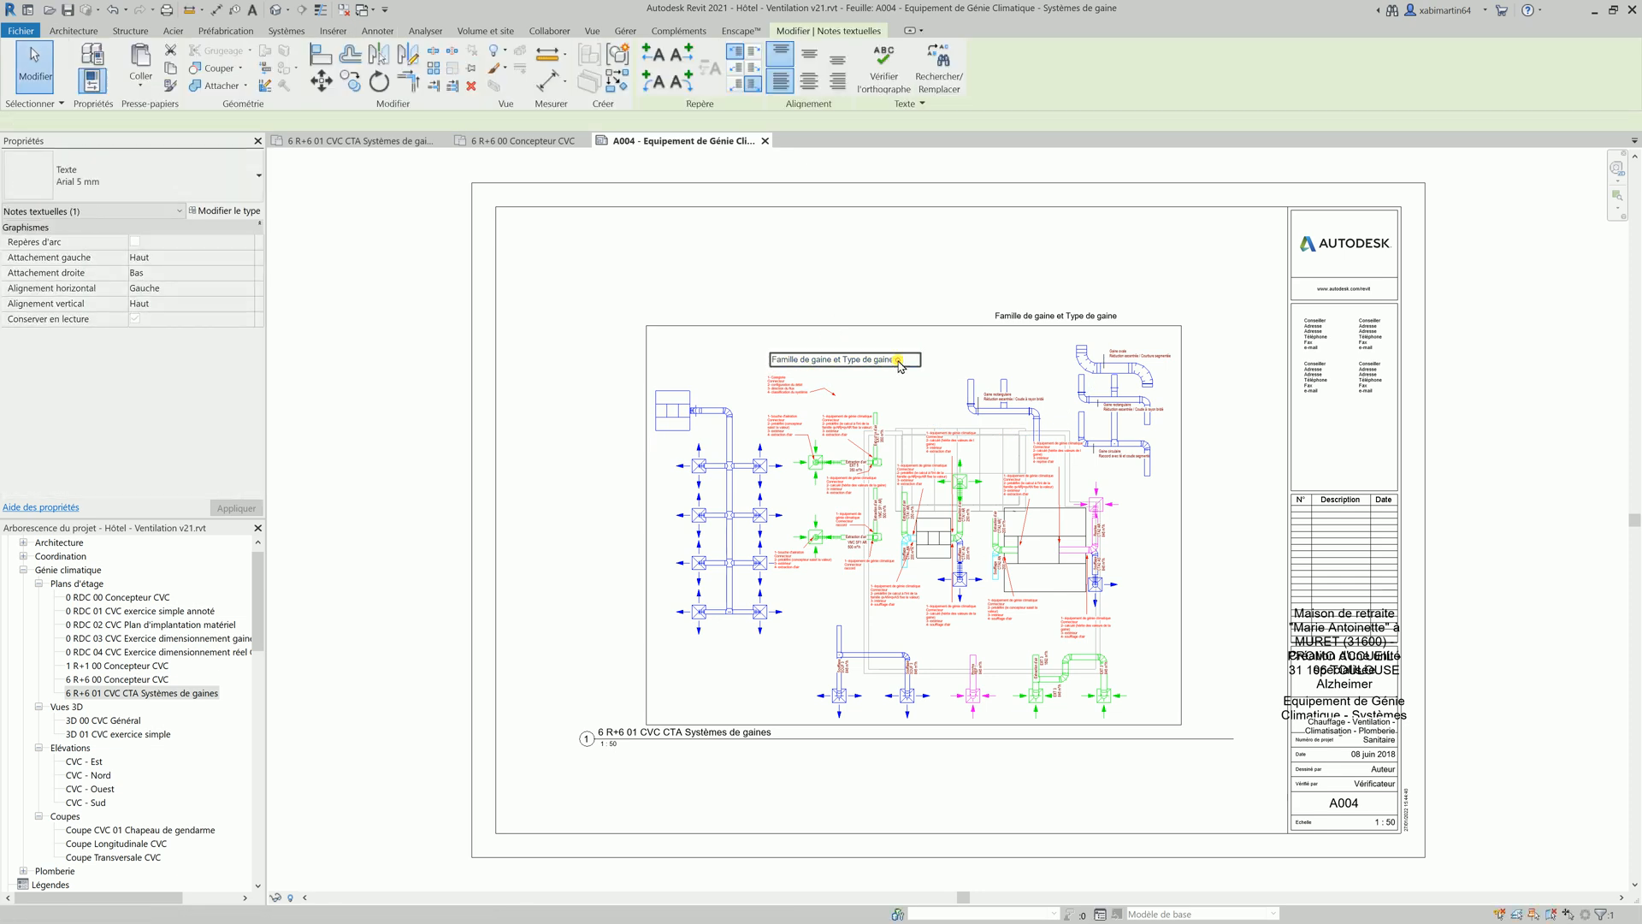
left_click_drag(840, 363, 770, 363)
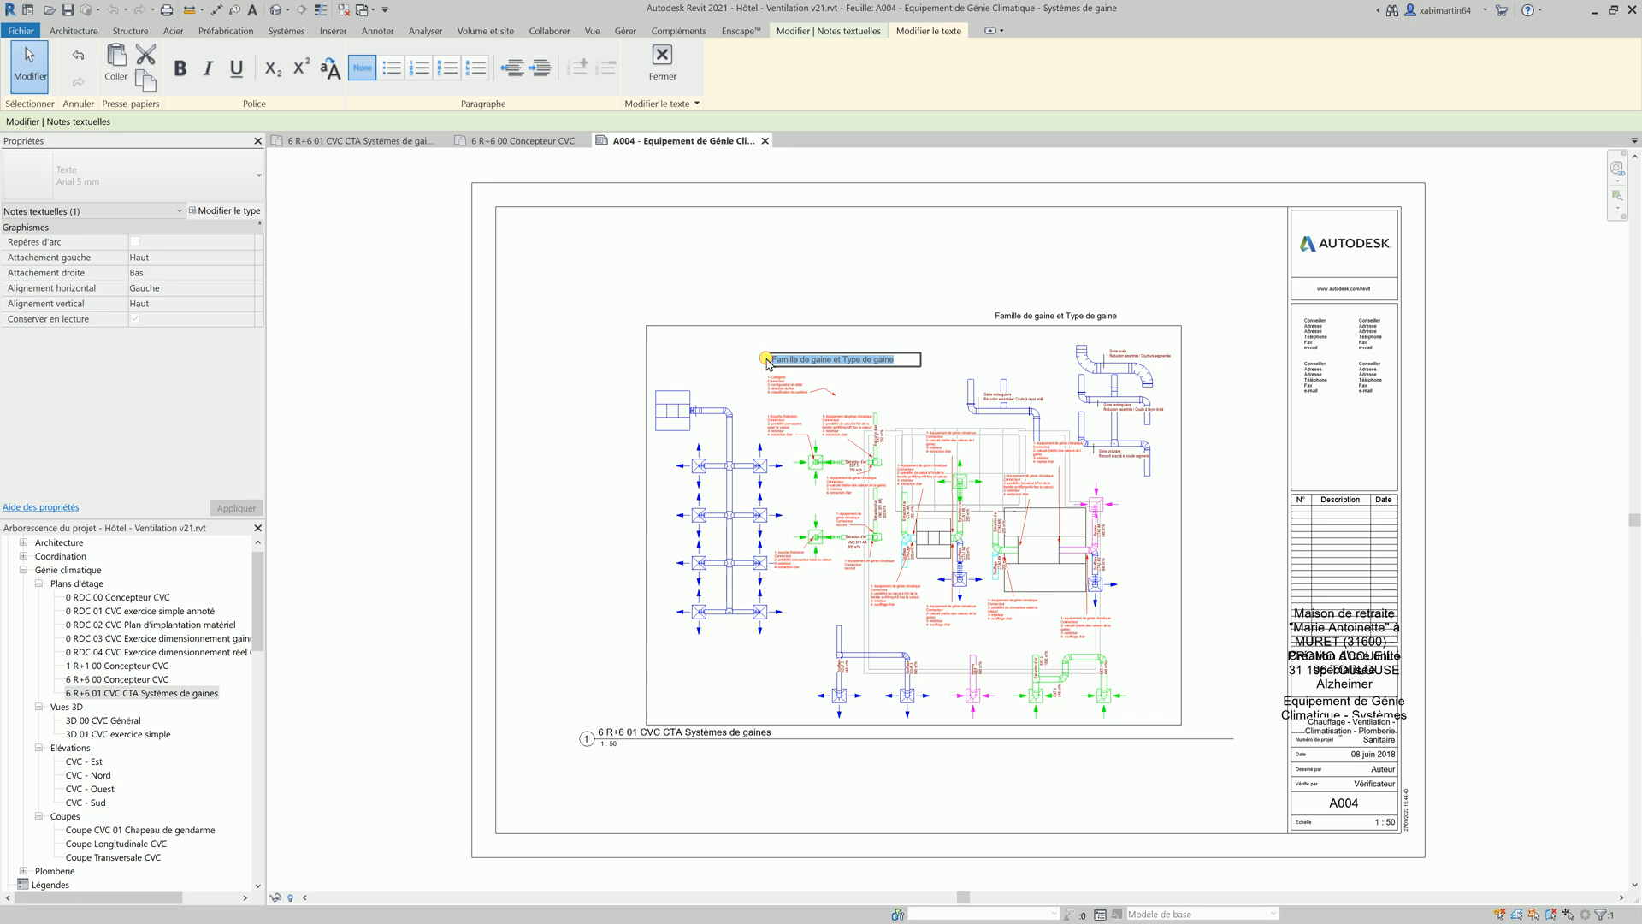
type("Systèmes de gaines")
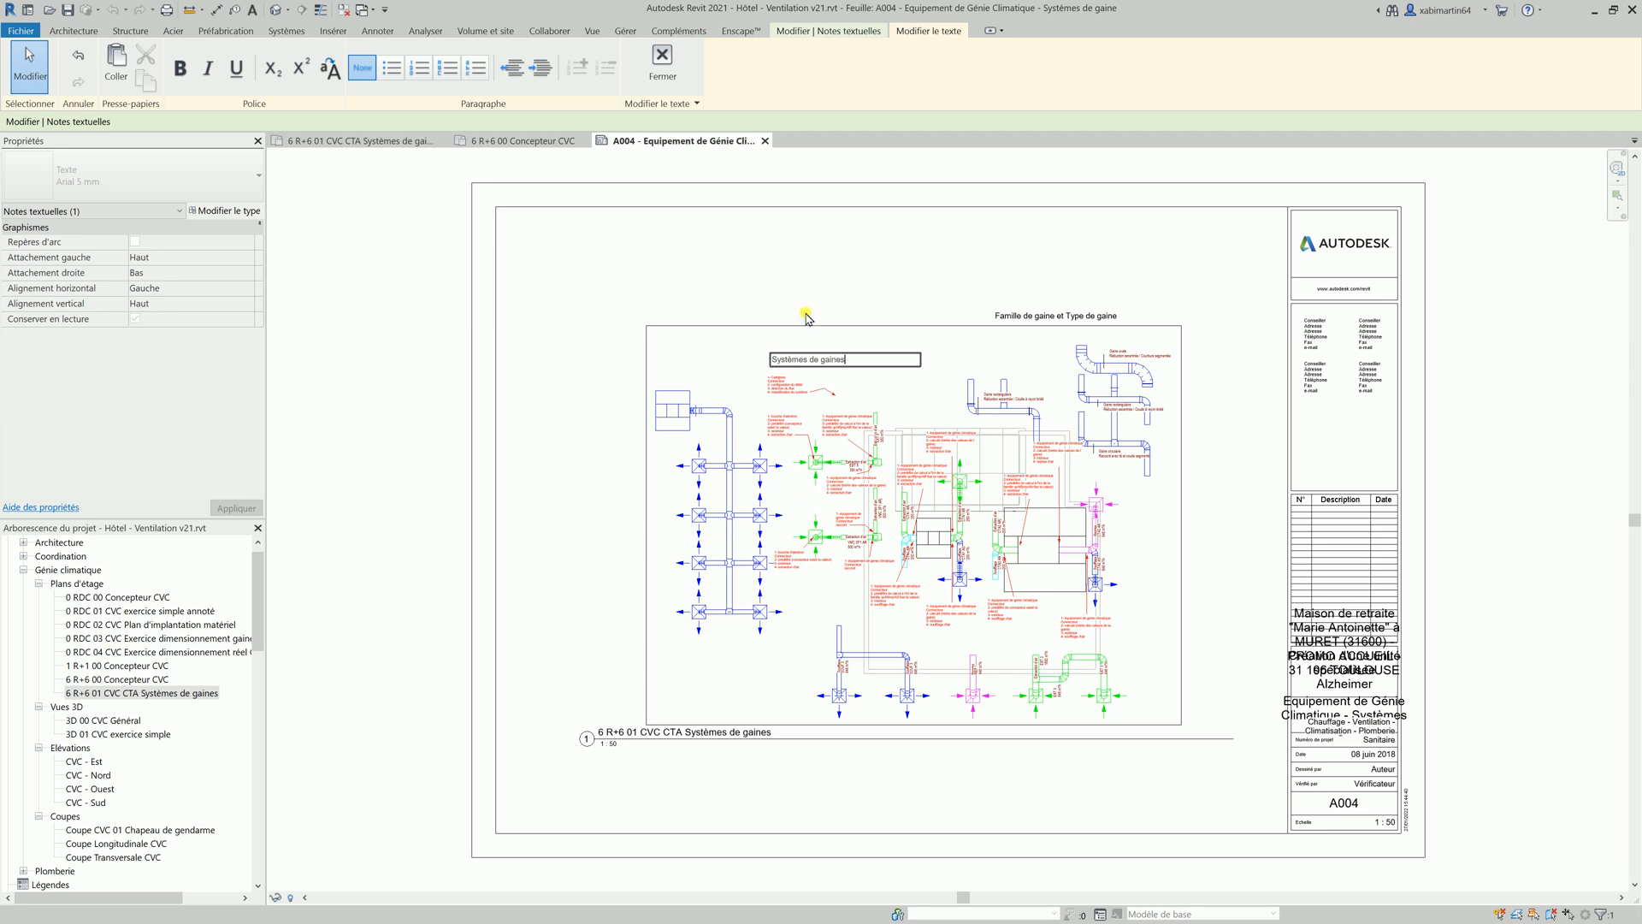
left_click(810, 286)
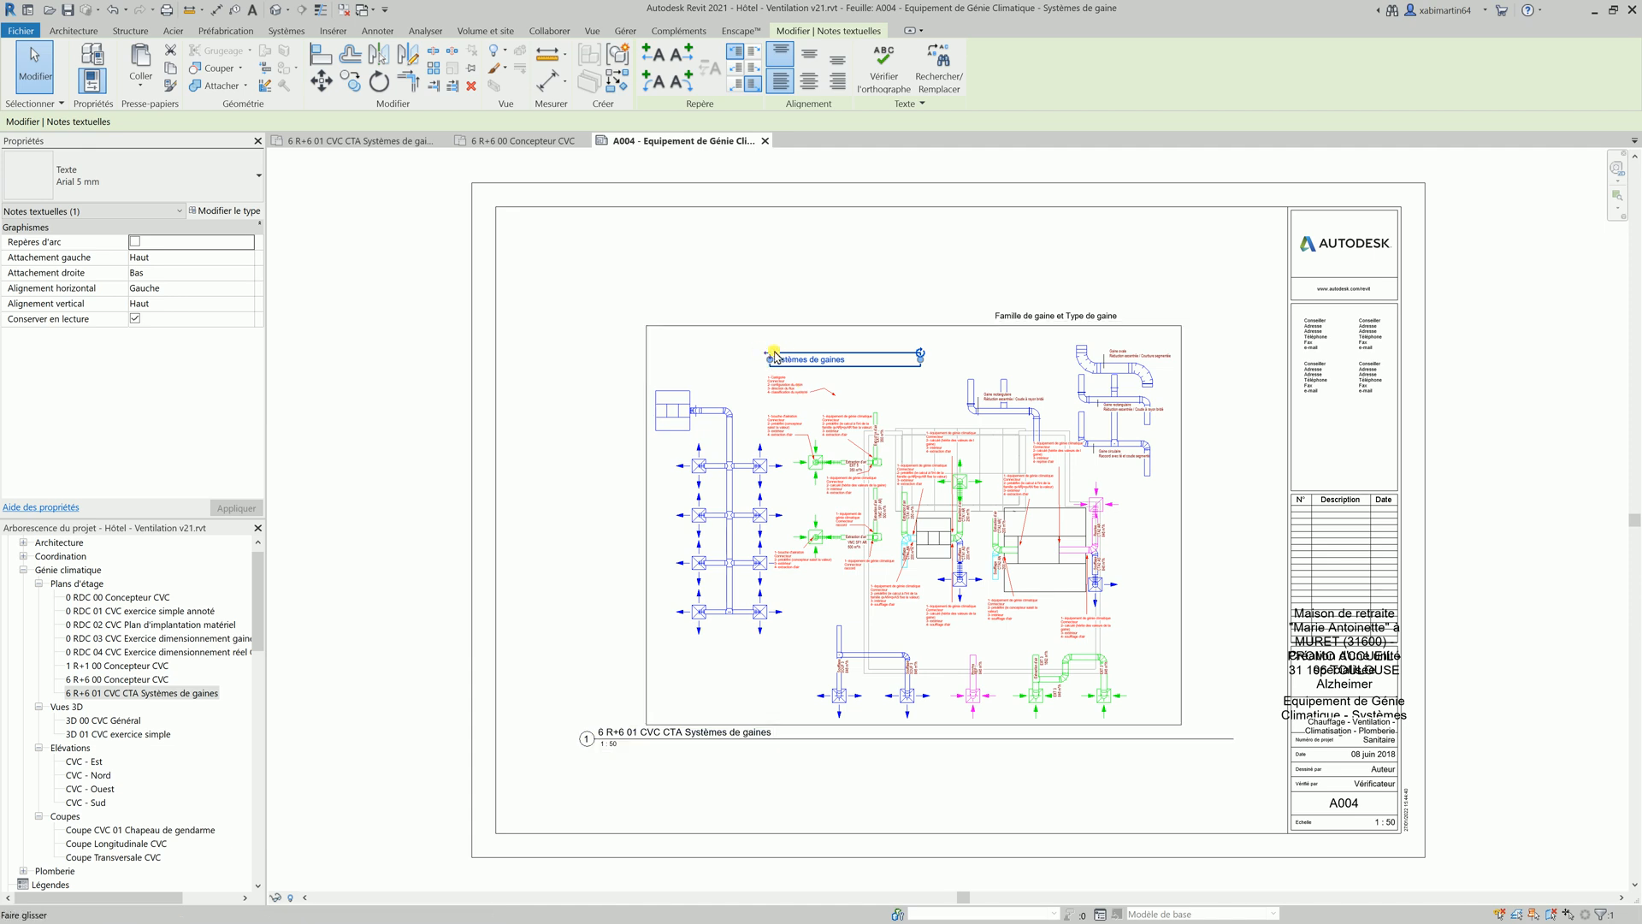
Copy the Systèmes de gaines note to the plan's upper-left corner and change the copy's text to Générer une présentation.
left_click(783, 249)
left_click_drag(770, 364, 579, 380)
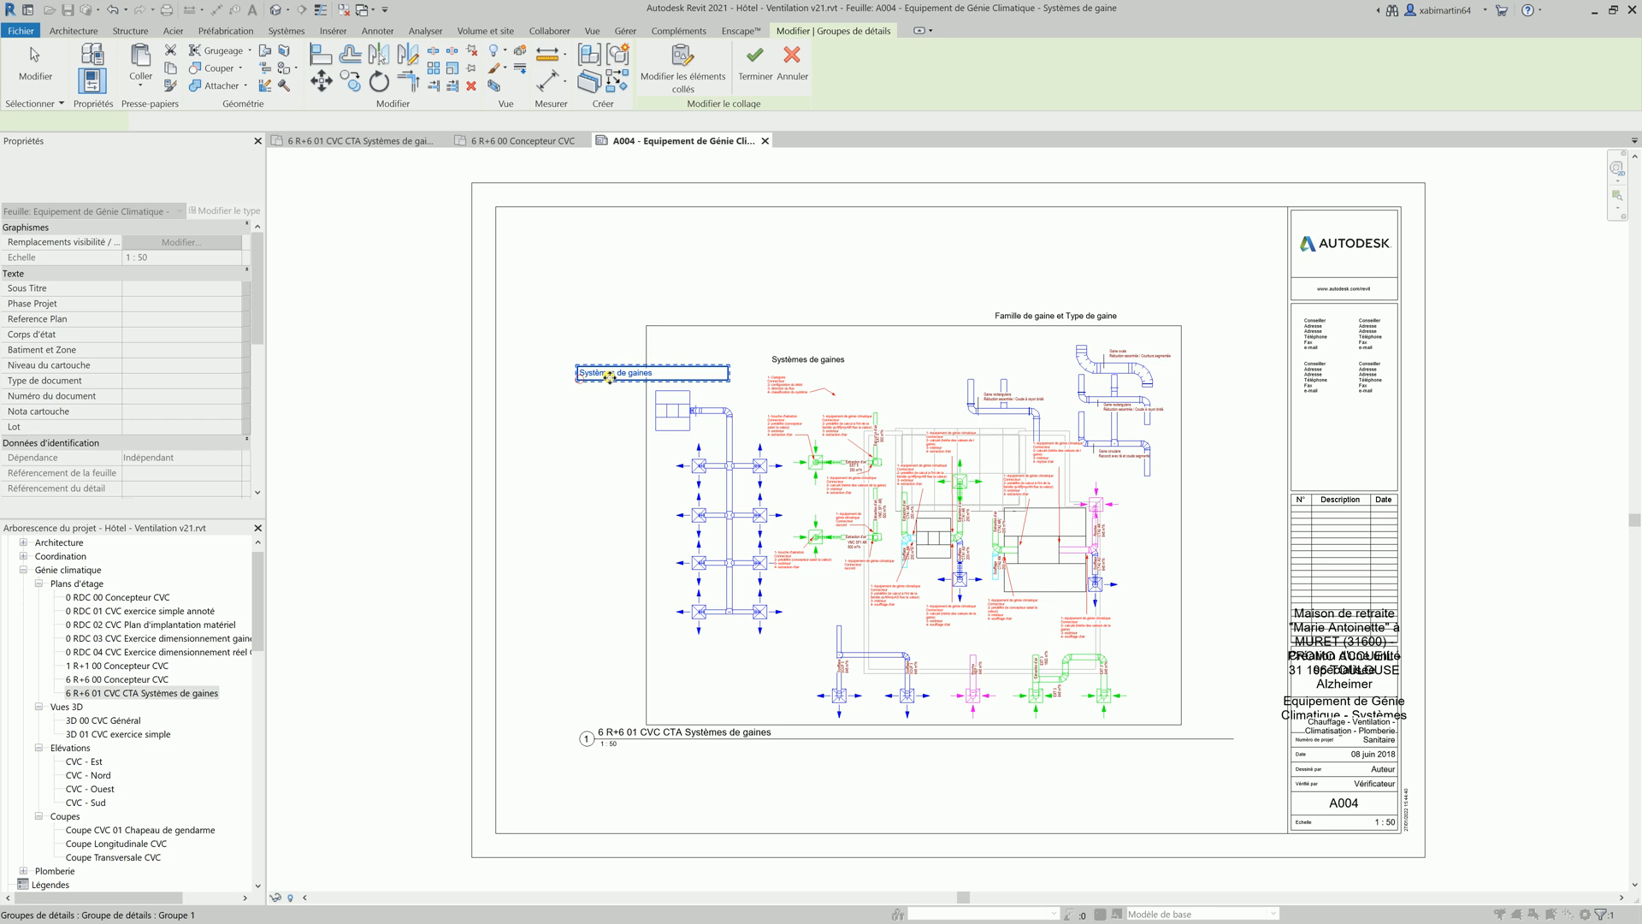
double_click(612, 375)
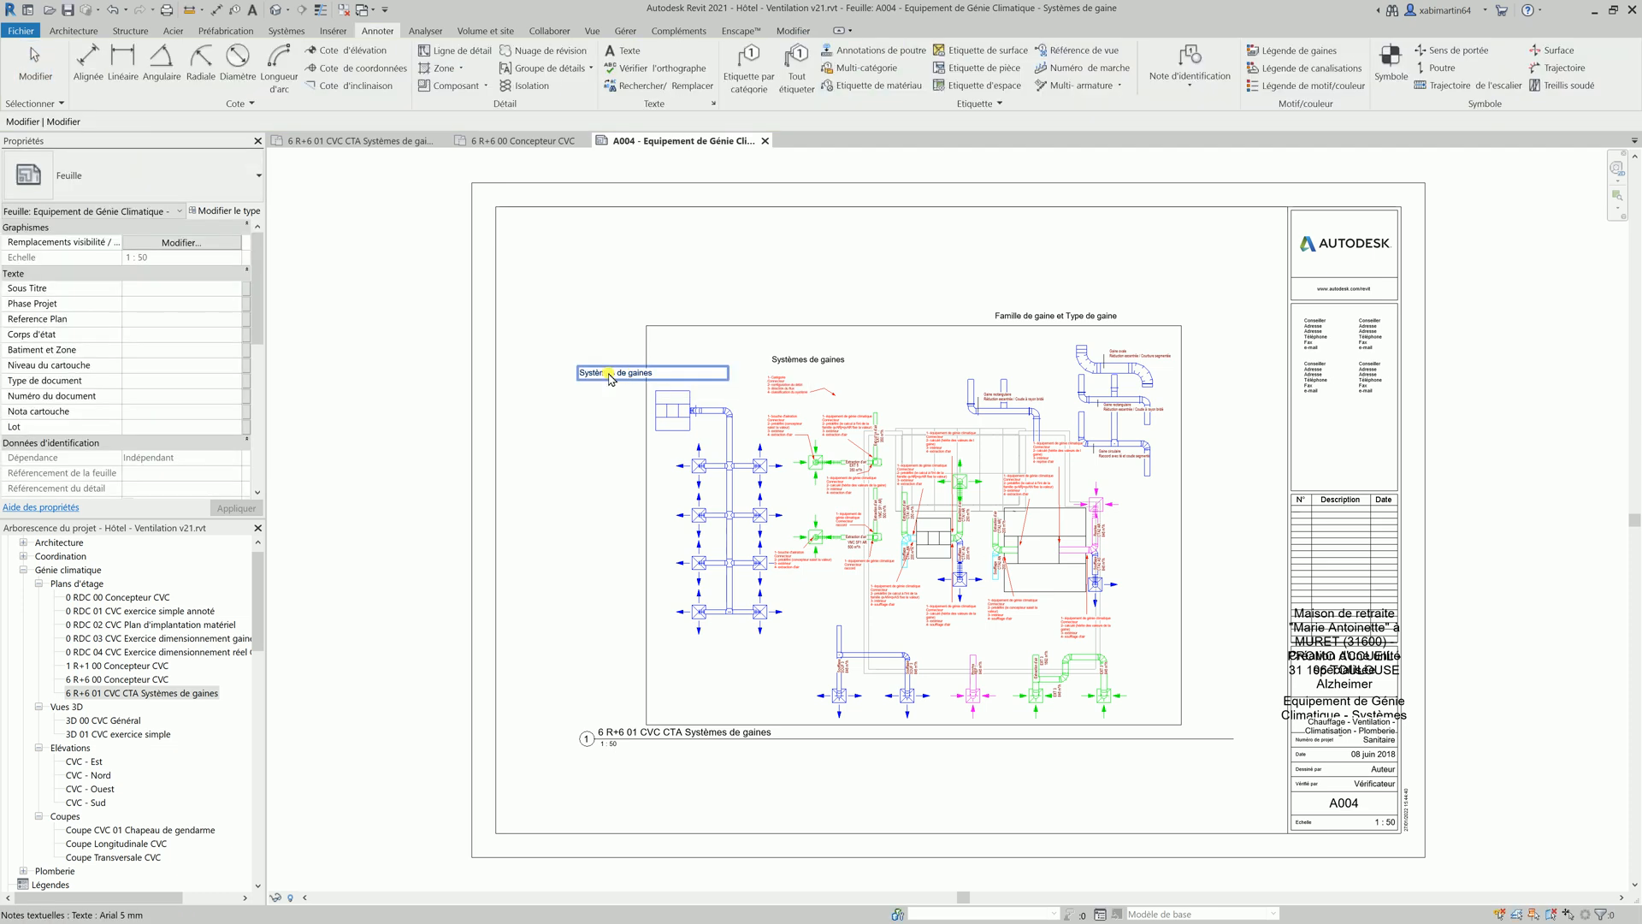
left_click_drag(661, 373, 580, 378)
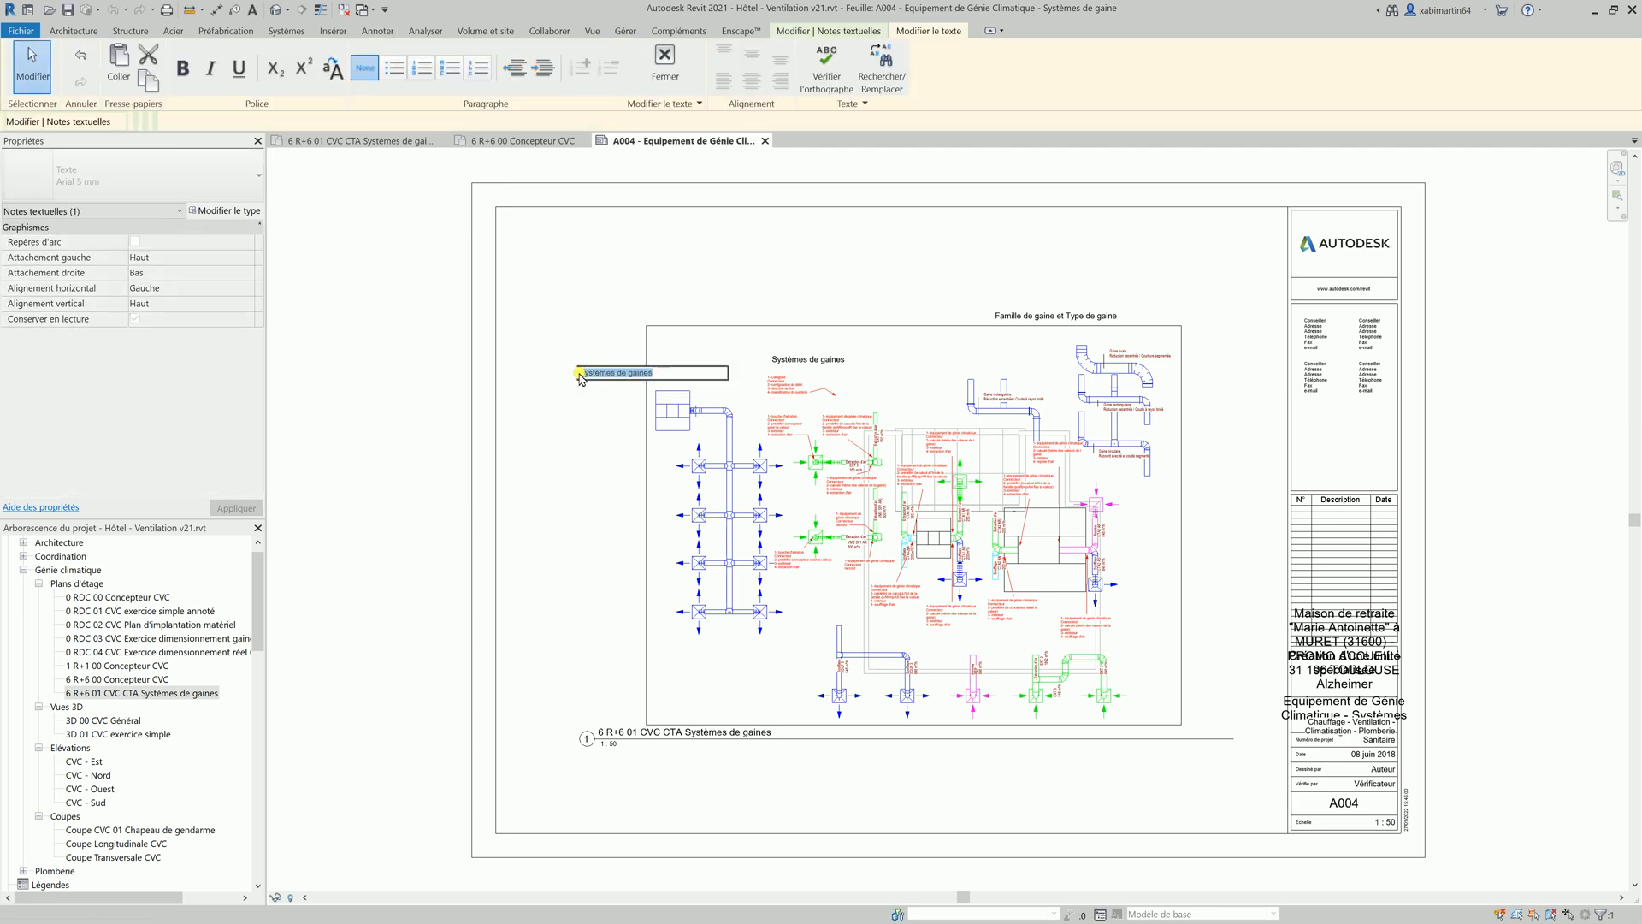
key("Delete")
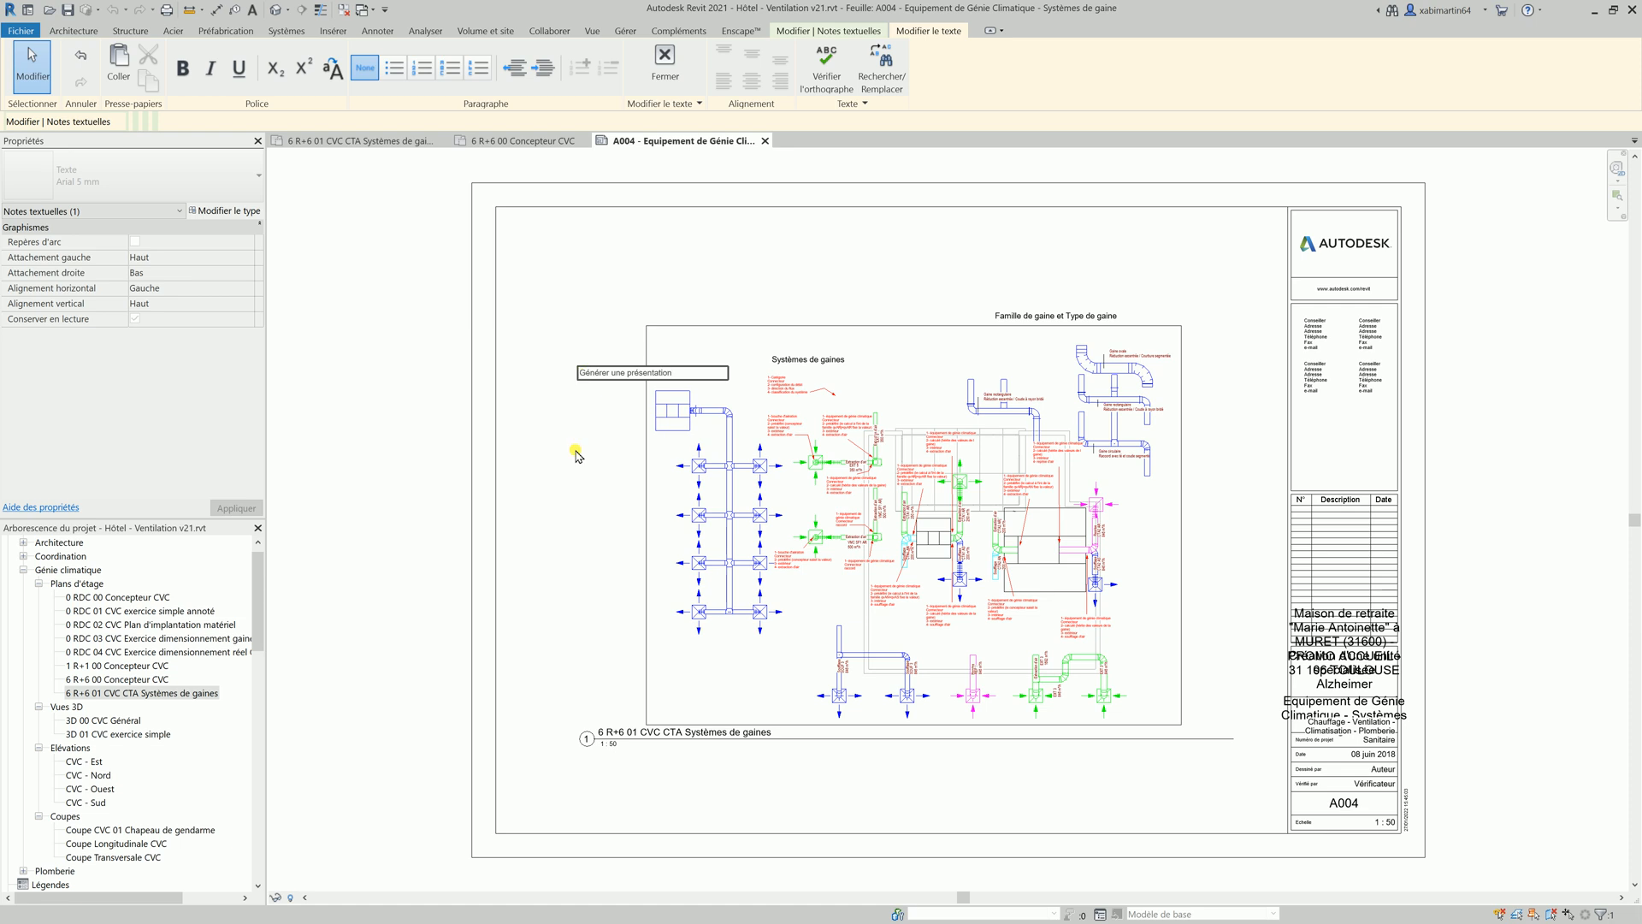
left_click(584, 474)
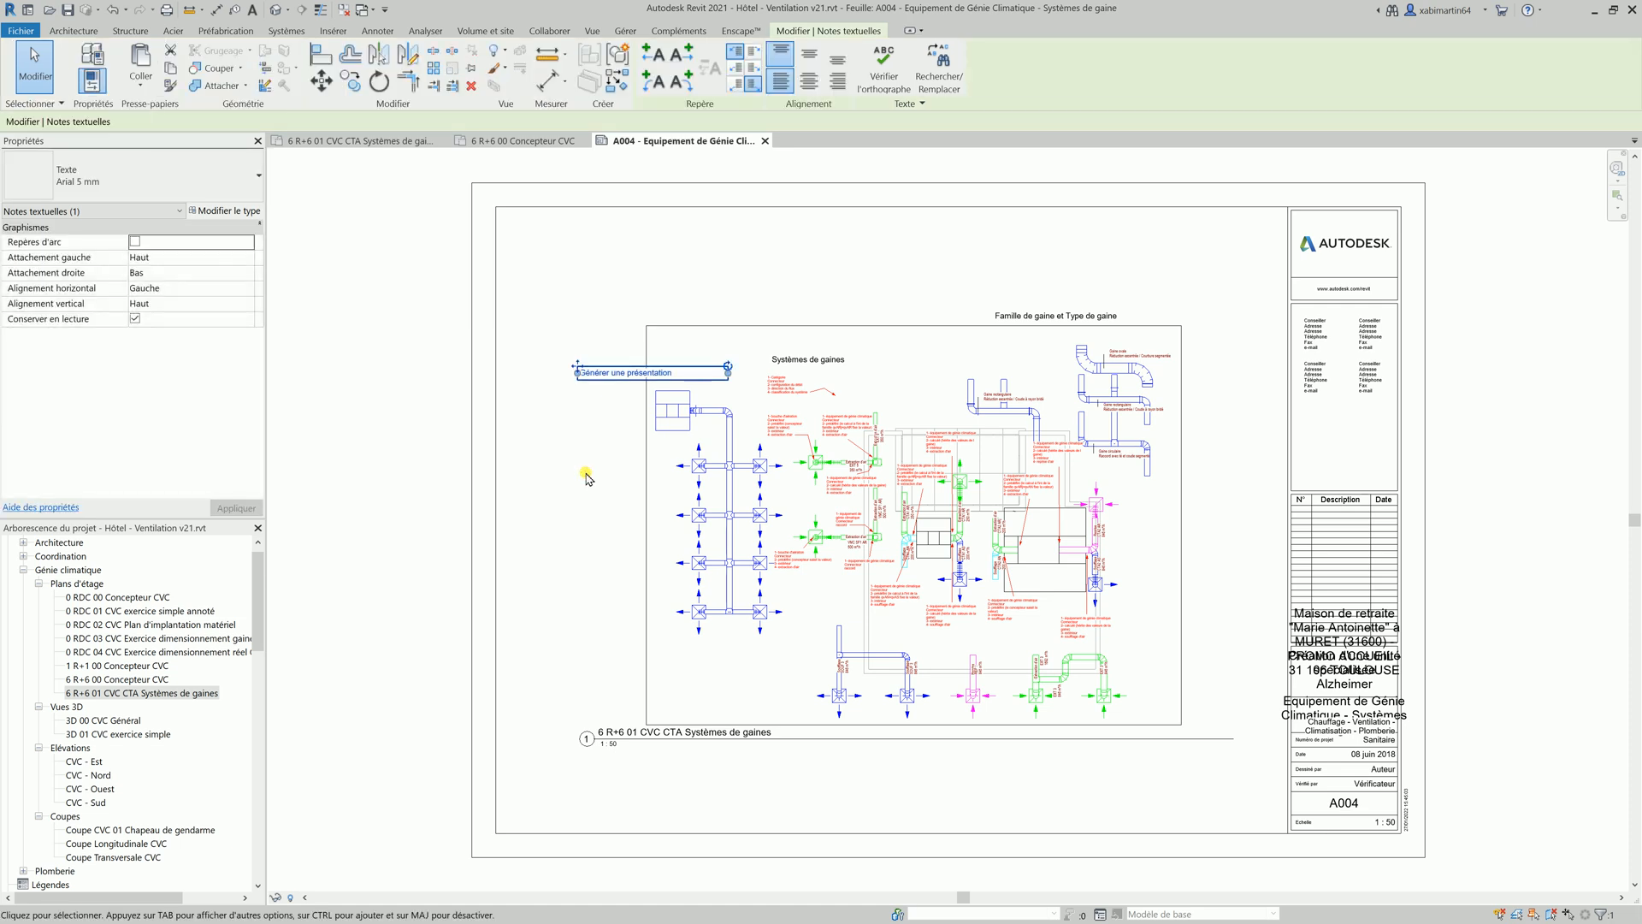
left_click(601, 505)
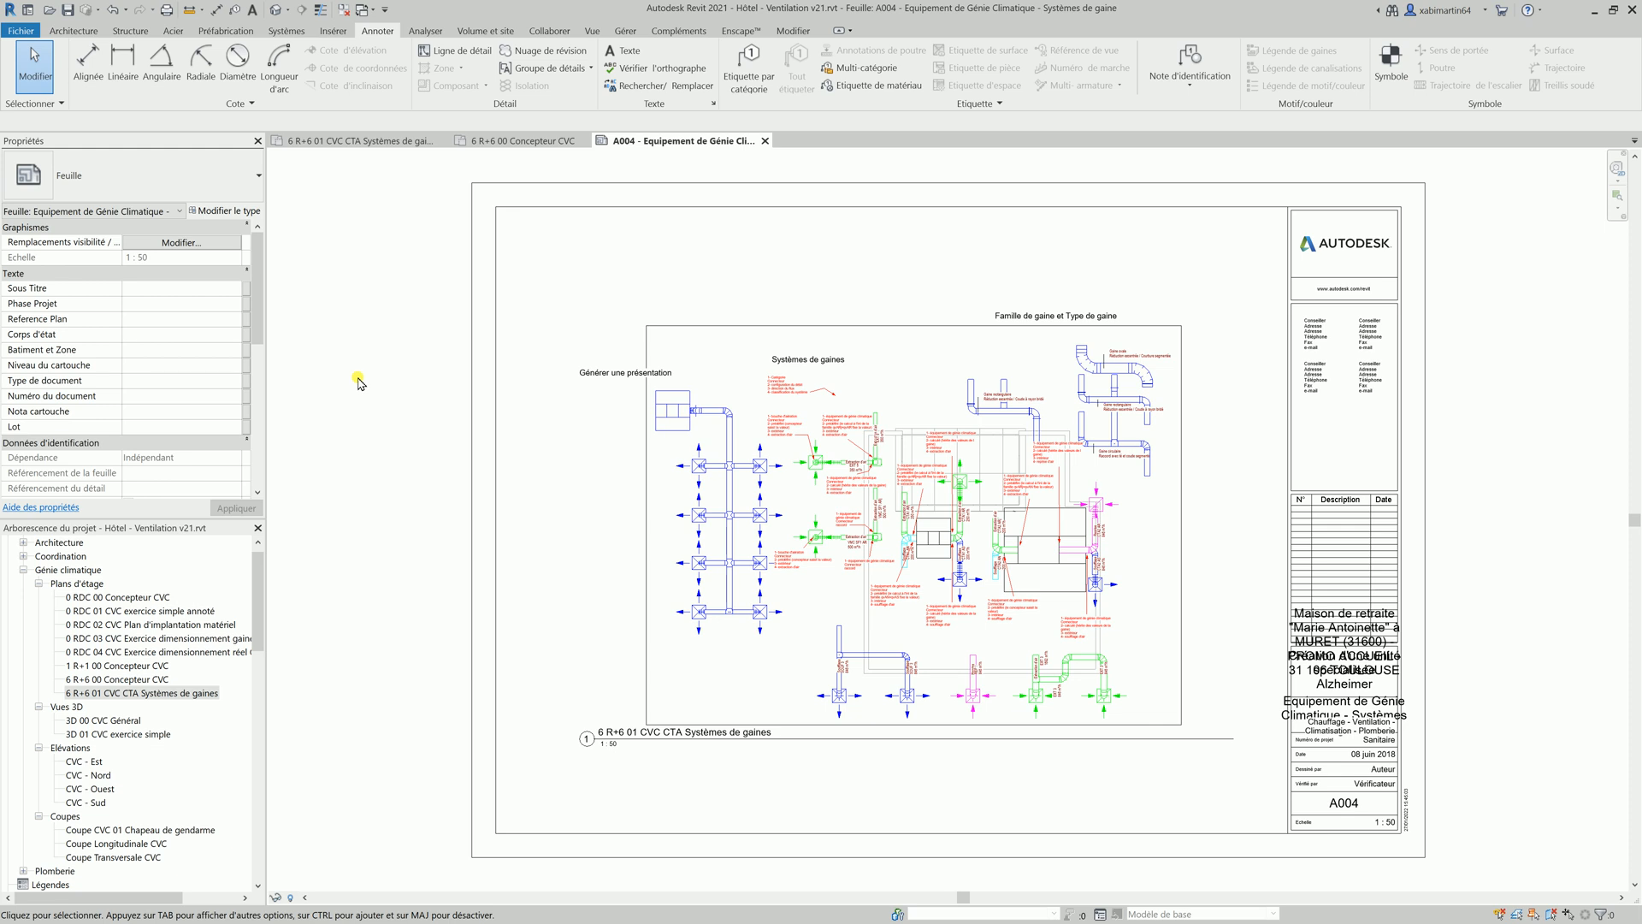
Import the image Rapport pdc Souf8 1.JPG from the 2- Maquette BIM folder onto the sheet, scaled to a width of about 0.0788.
left_click(336, 35)
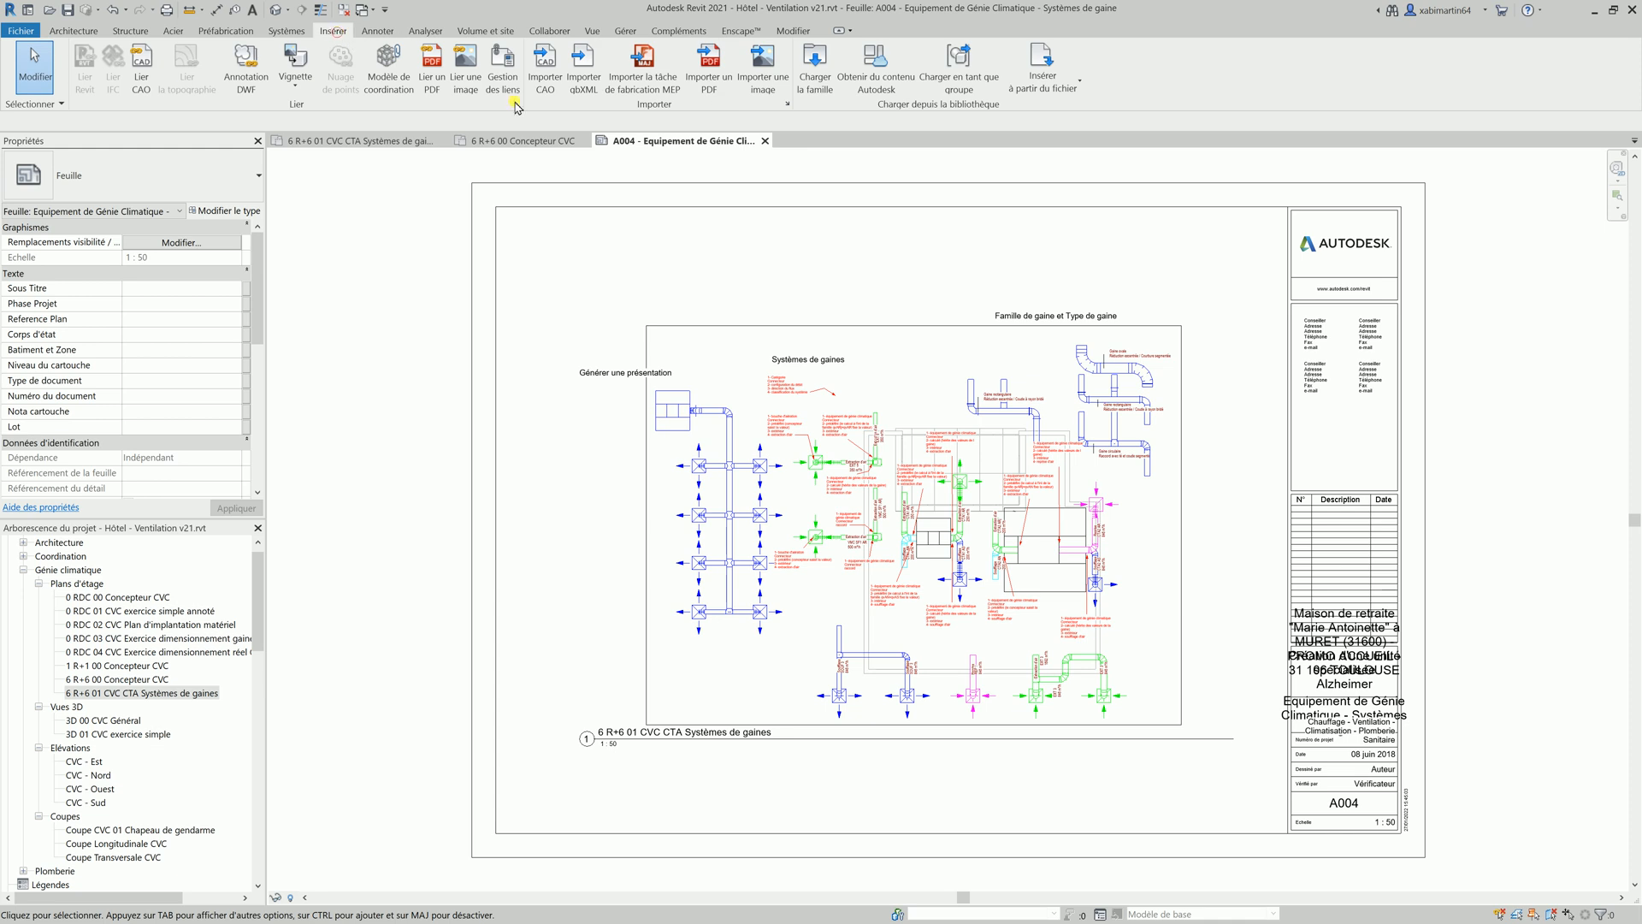
left_click(759, 78)
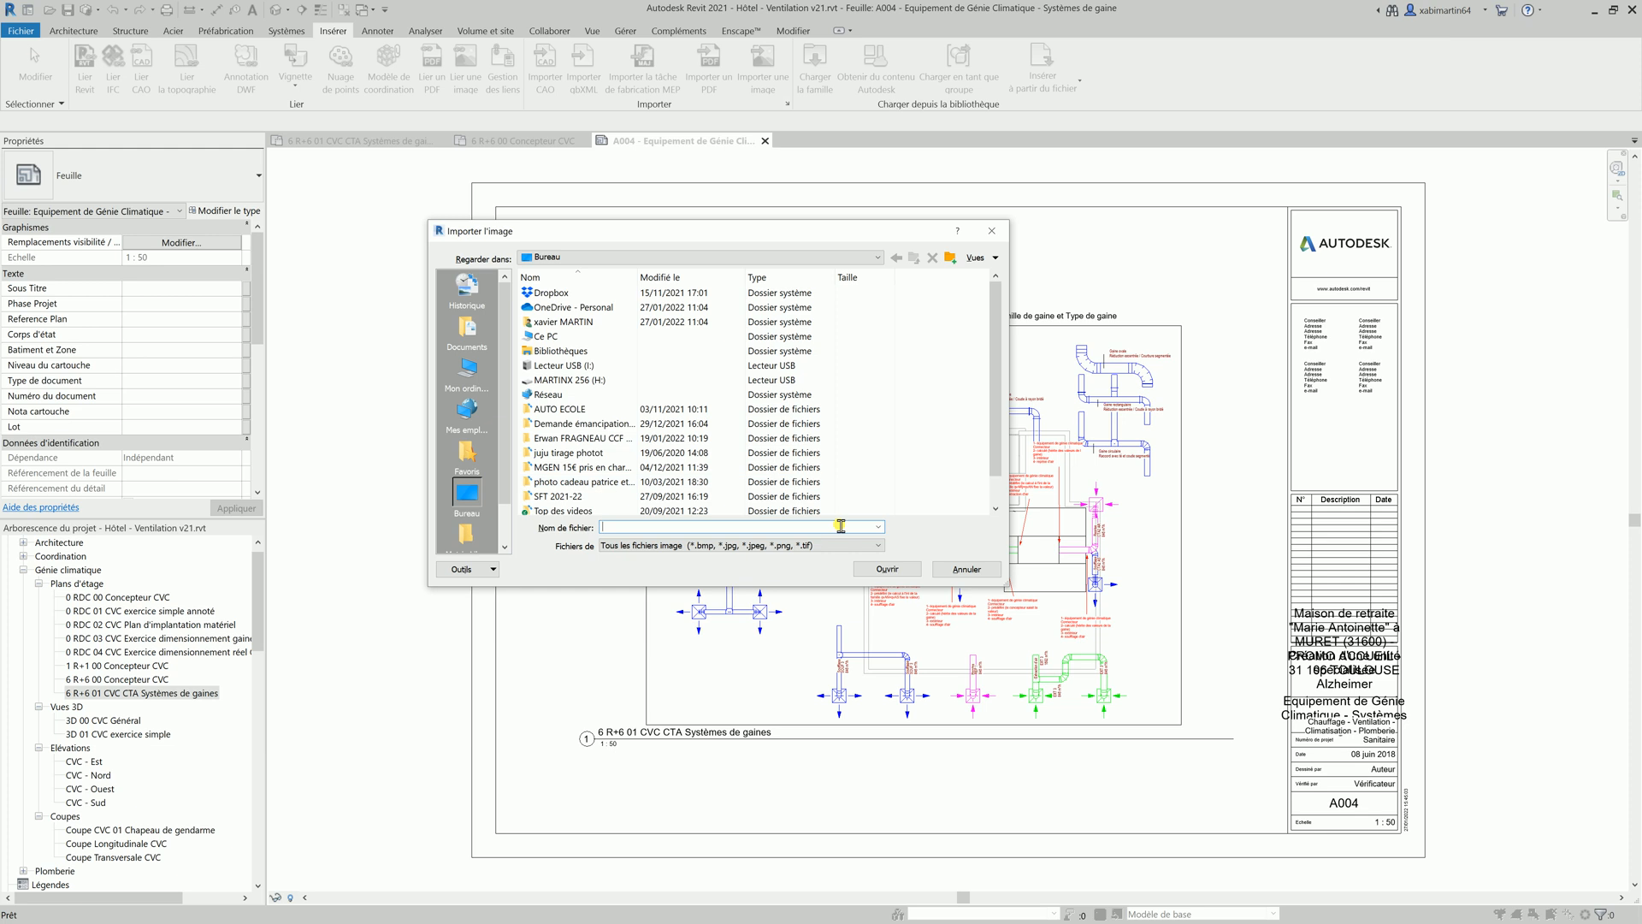
key("ctrl+v")
key("Return")
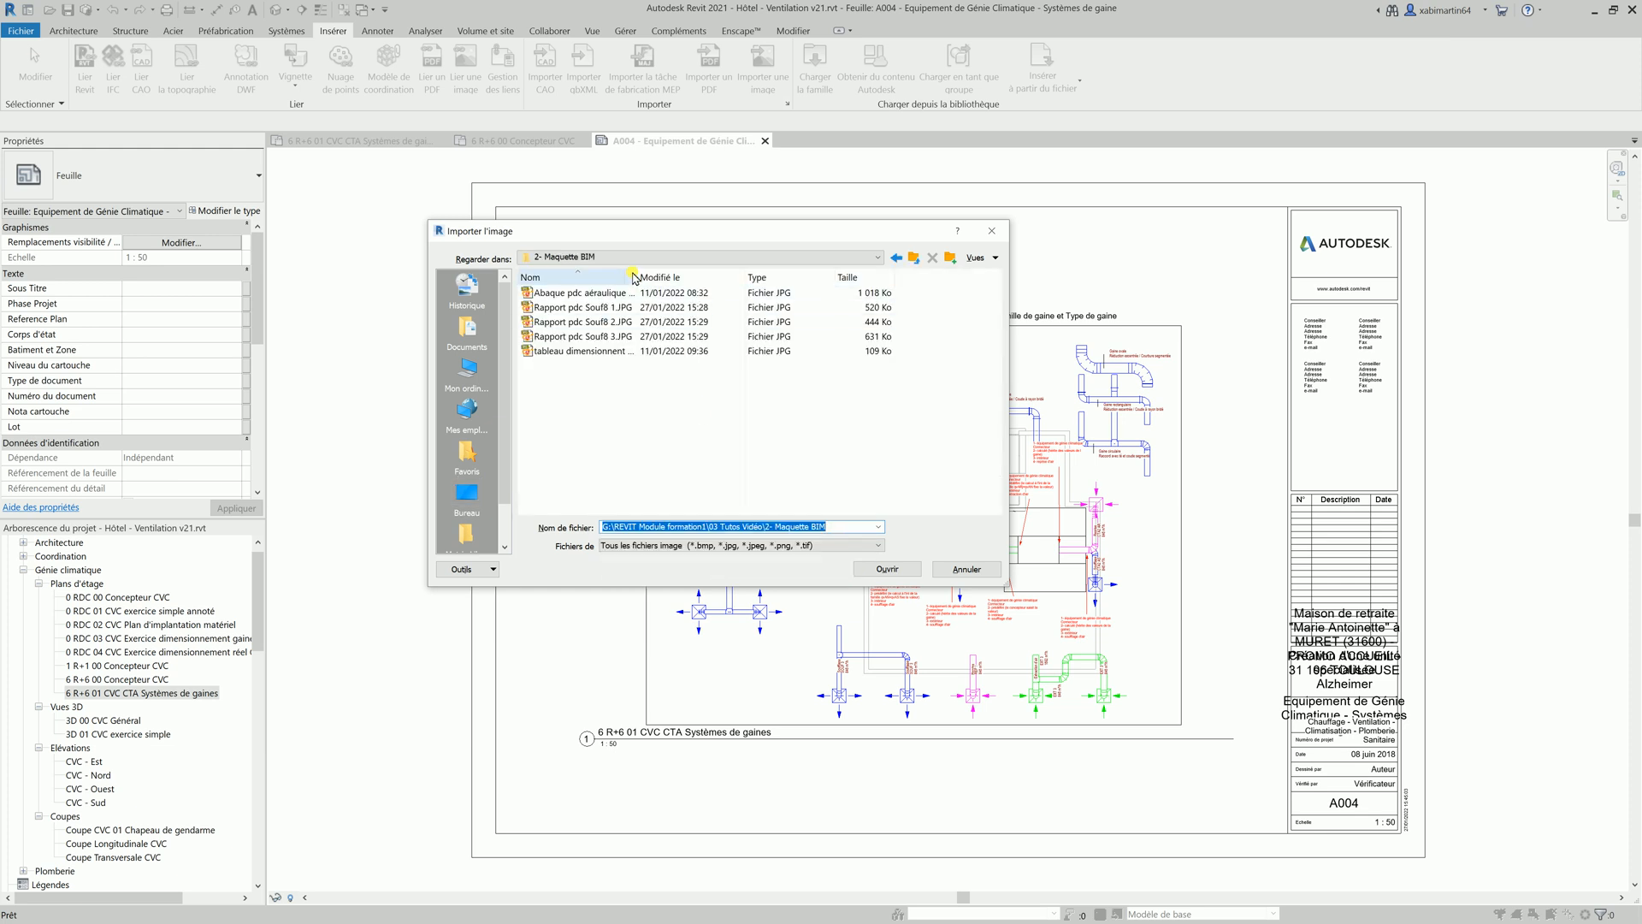
left_click_drag(683, 278, 742, 278)
left_click(643, 307)
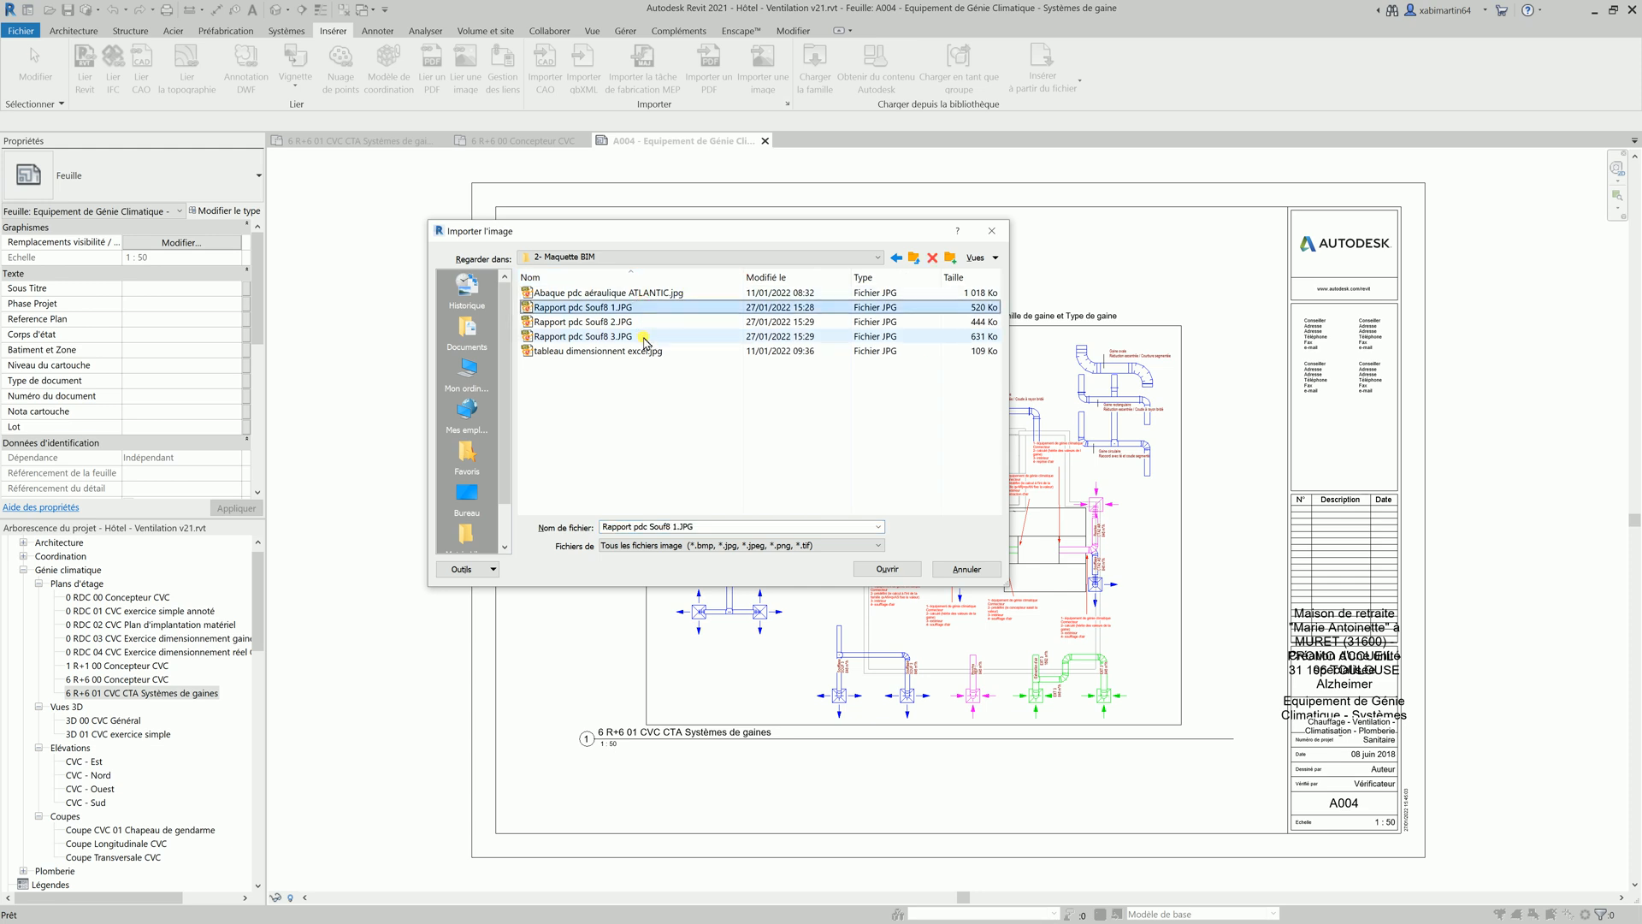
left_click(884, 568)
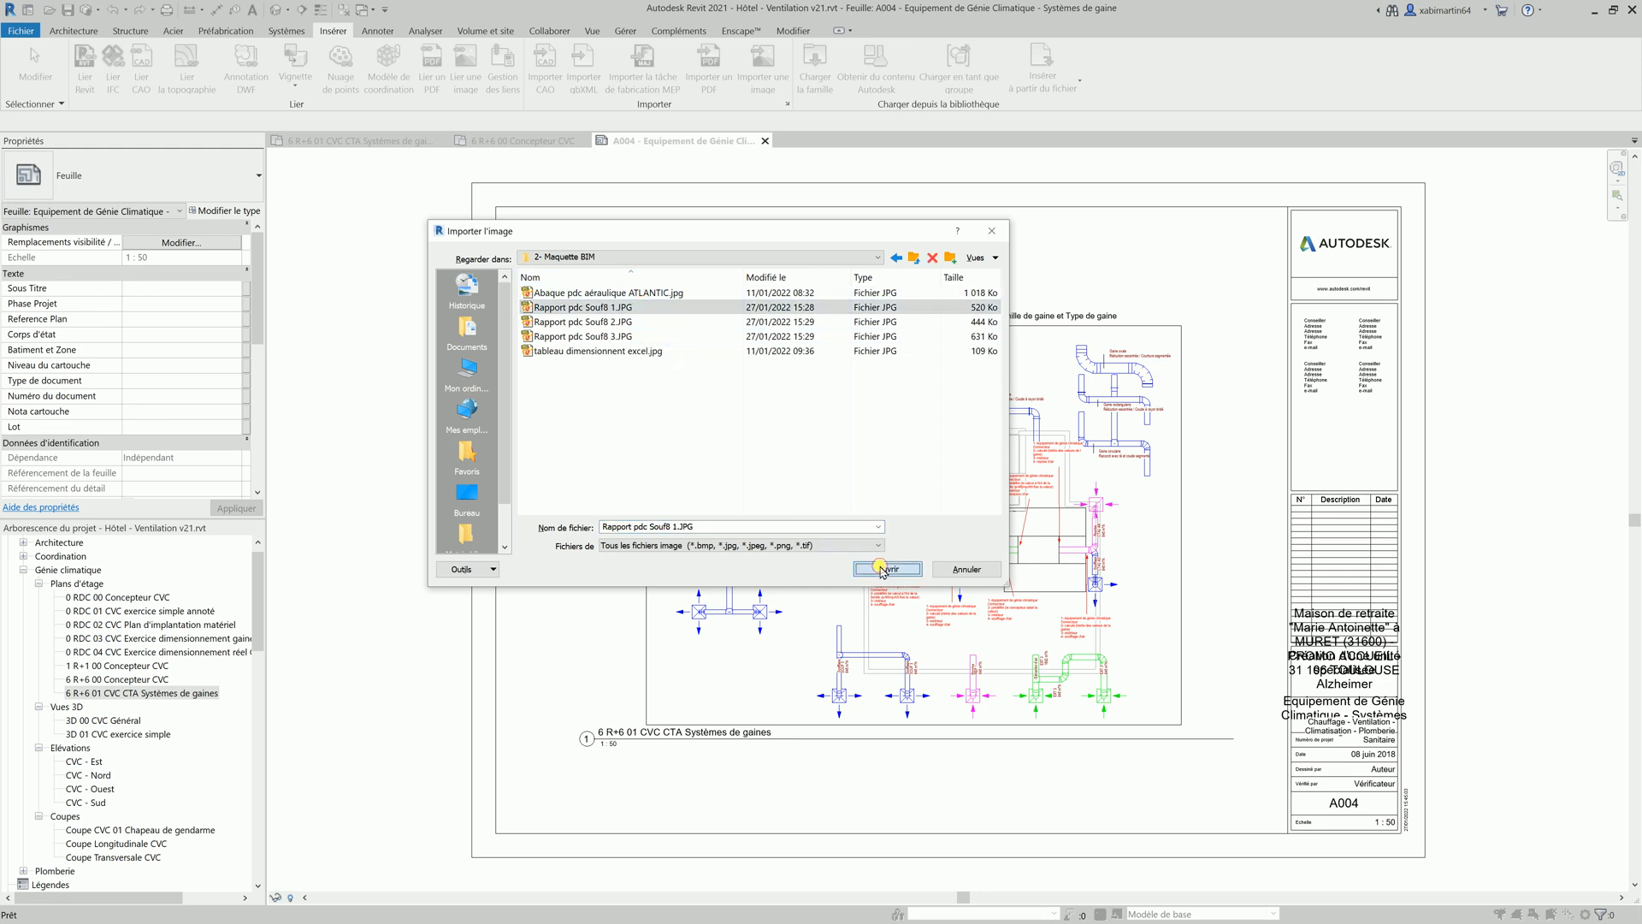
left_click(592, 334)
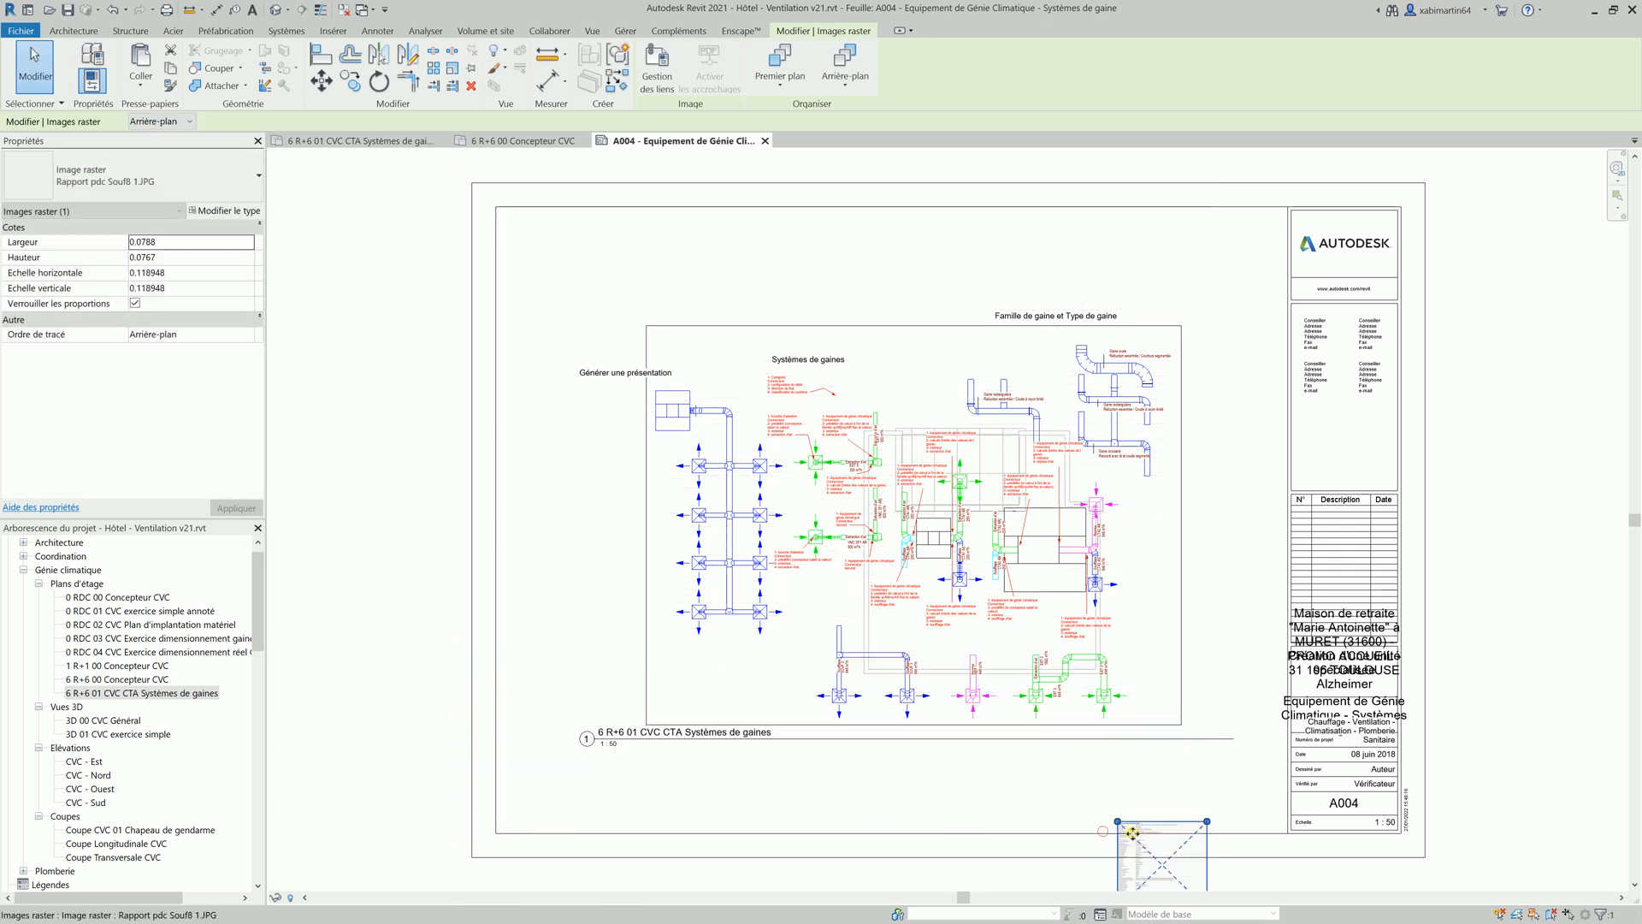
Move the Rapport pdc Souf8 1 image beside the plan, just below the Générer une présentation note.
left_click_drag(1131, 835, 703, 781)
scroll(866, 780, "up", 2)
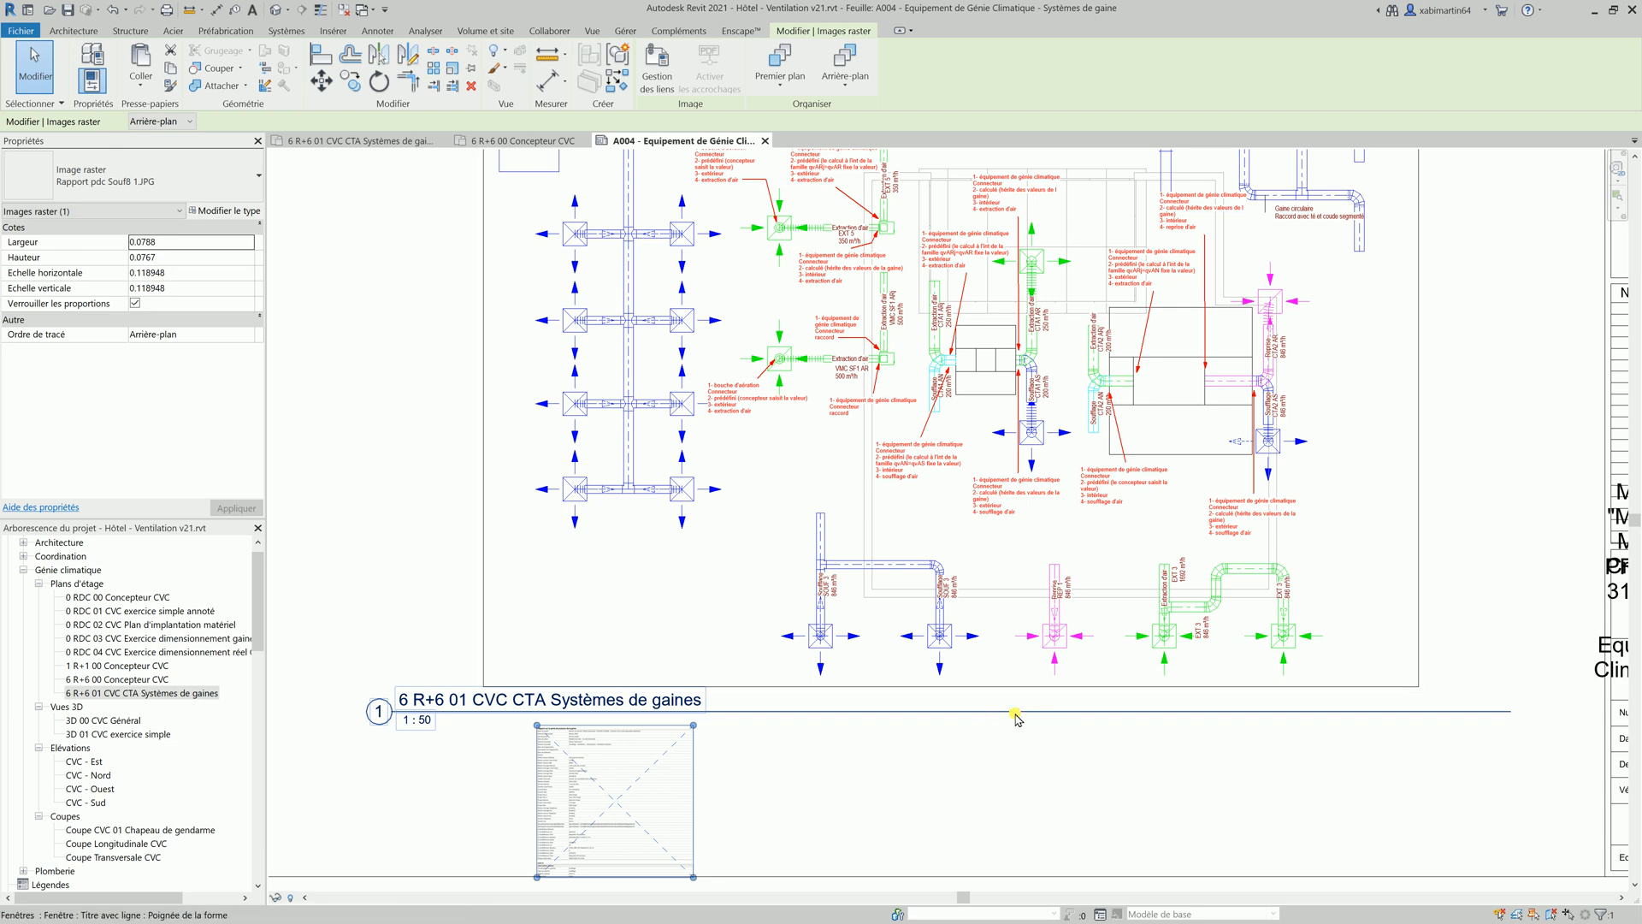
scroll(1015, 715, "down", 2)
left_click_drag(699, 729, 492, 242)
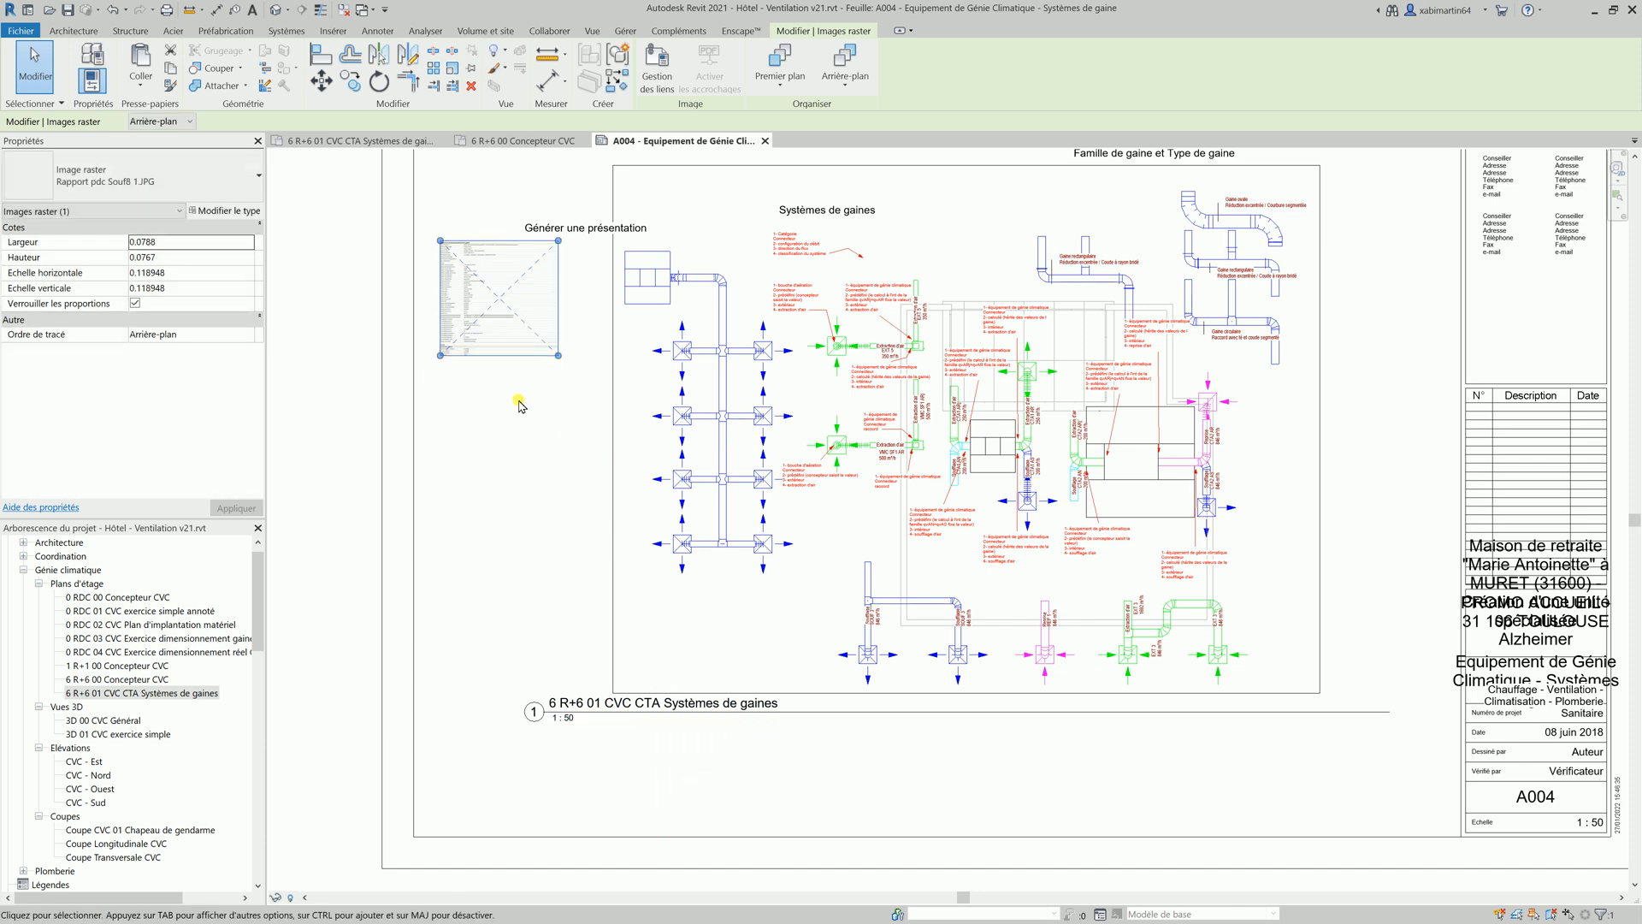
Import the image Rapport pdc Souf8 2.JPG and place it on the sheet.
left_click(333, 31)
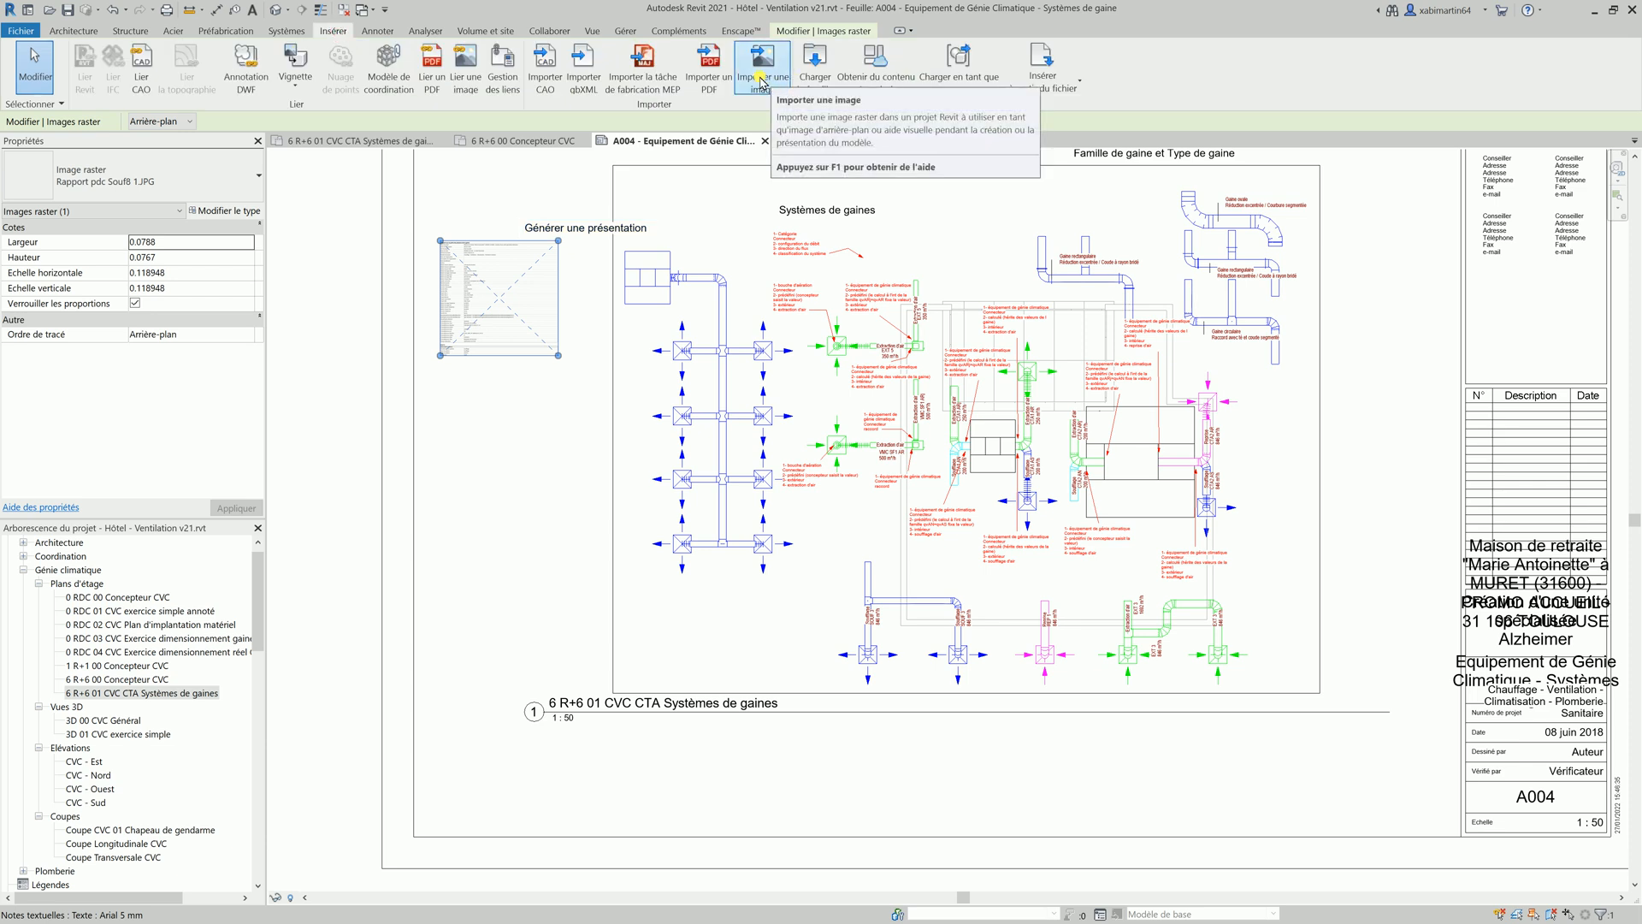
left_click(761, 83)
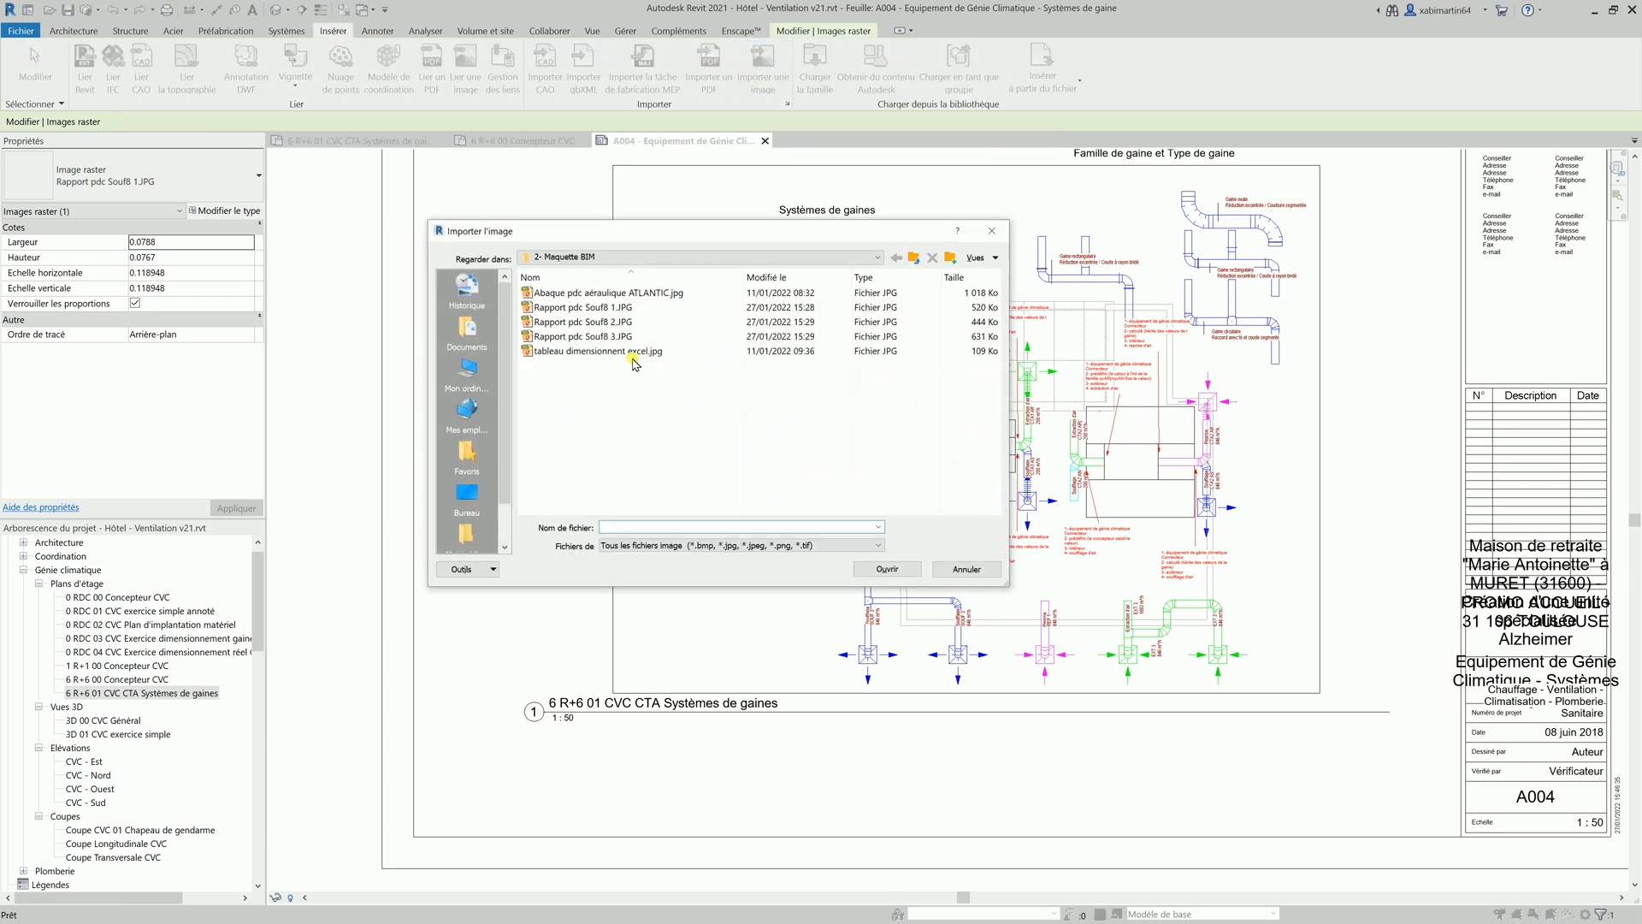
left_click(626, 329)
left_click(887, 569)
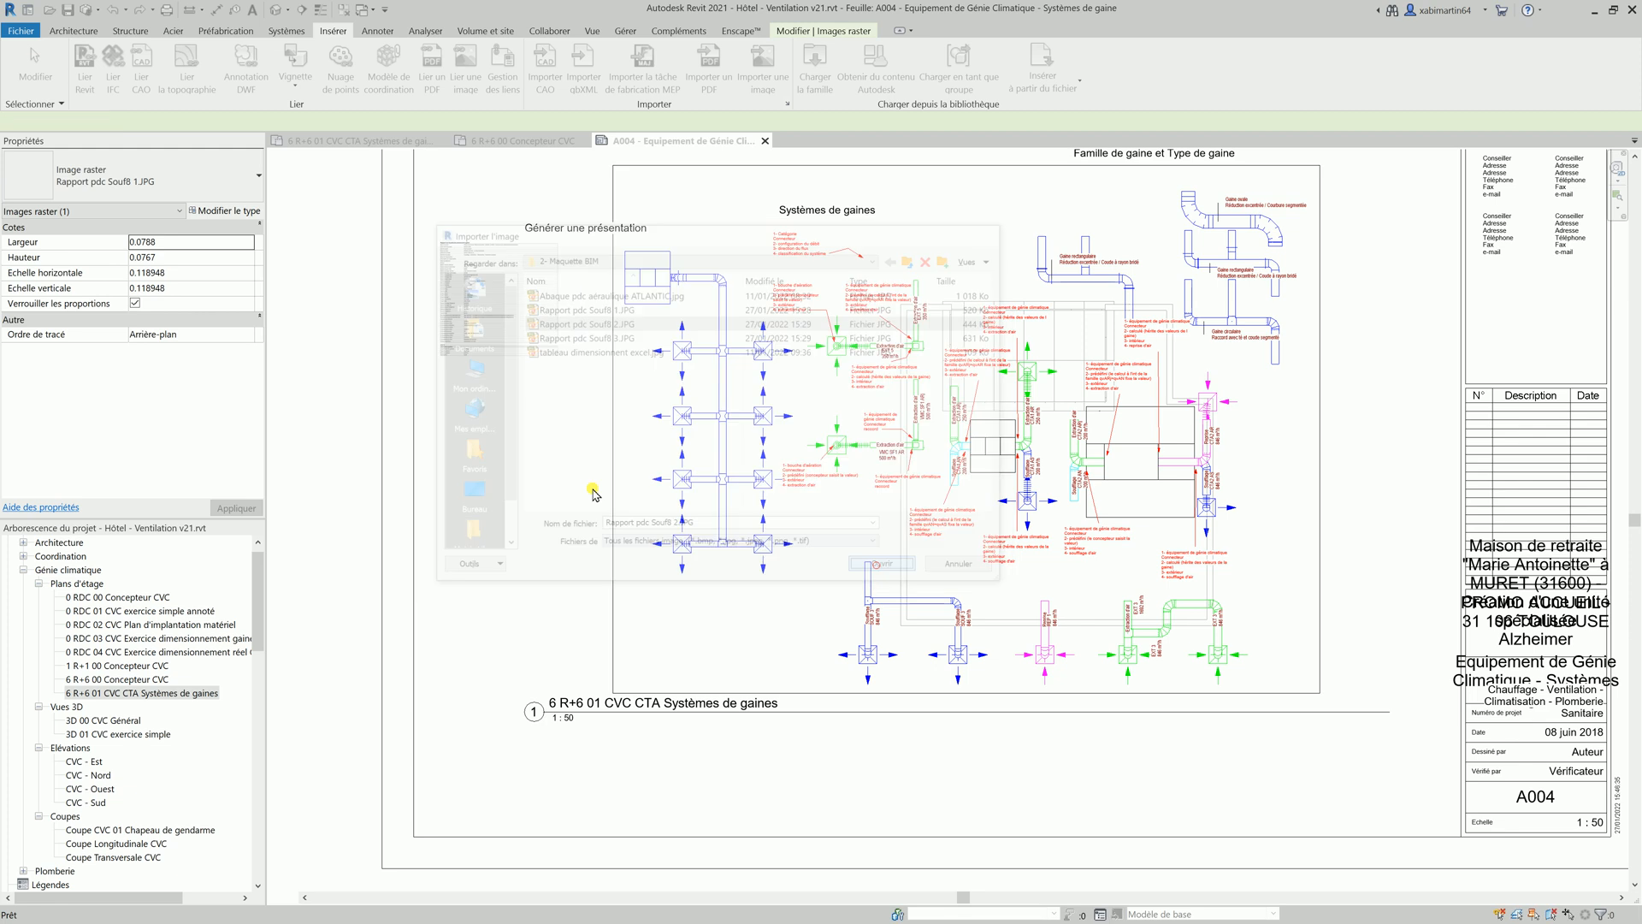
left_click(607, 492)
scroll(930, 536, "down", 3)
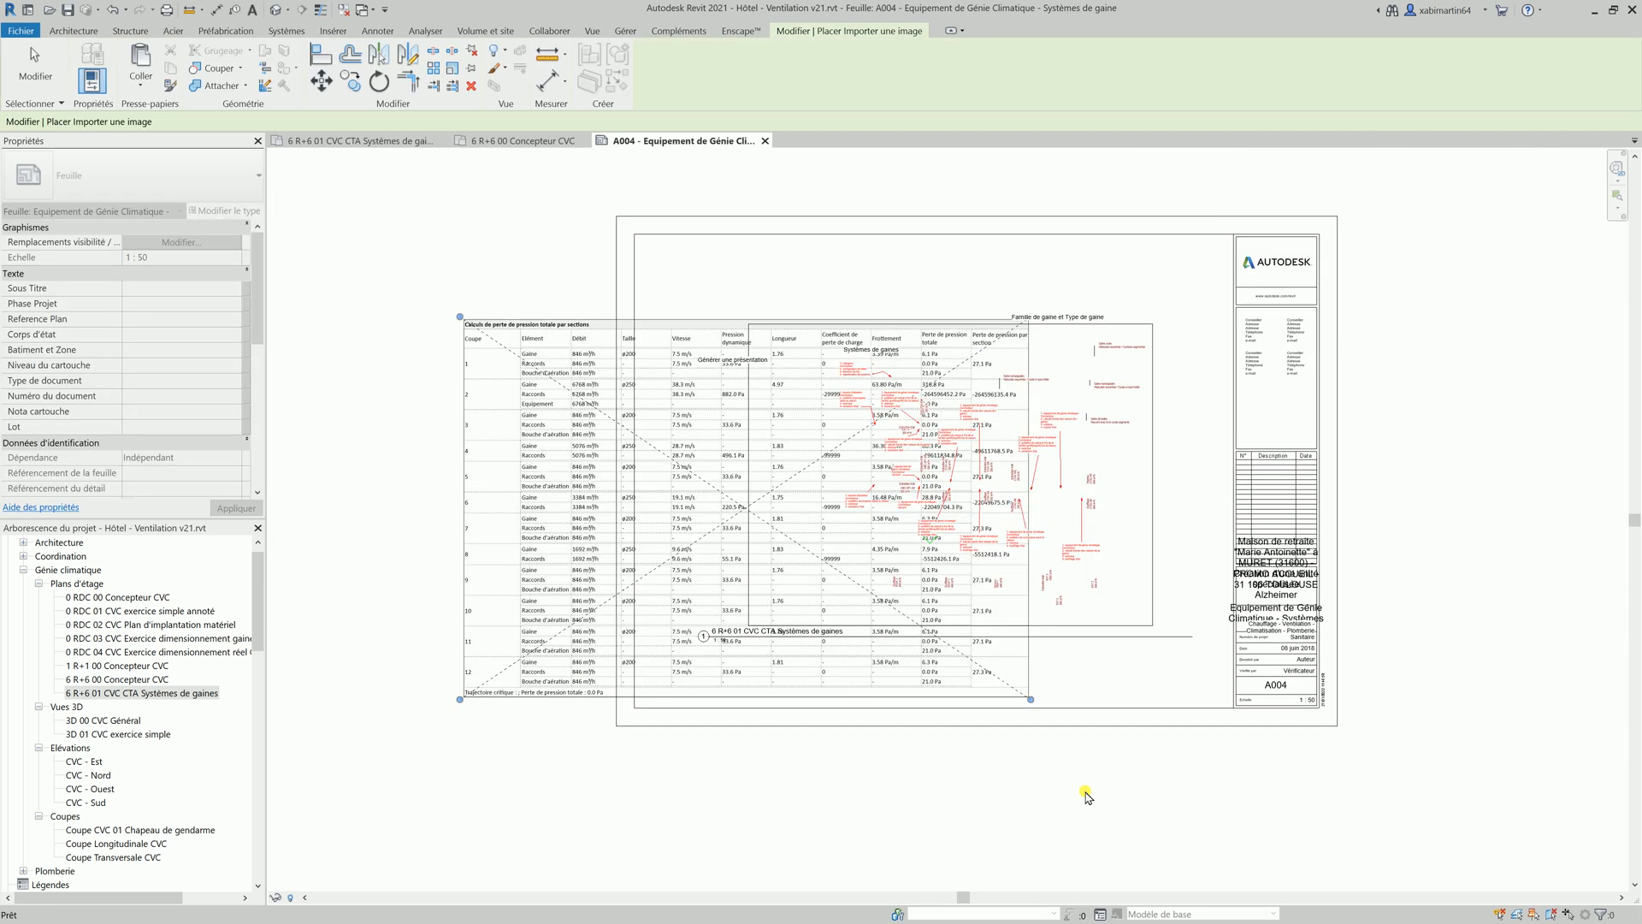
Scale down the Rapport pdc Souf8 2 image to about the first report image's width and position it directly beneath that image.
left_click_drag(1031, 700, 591, 435)
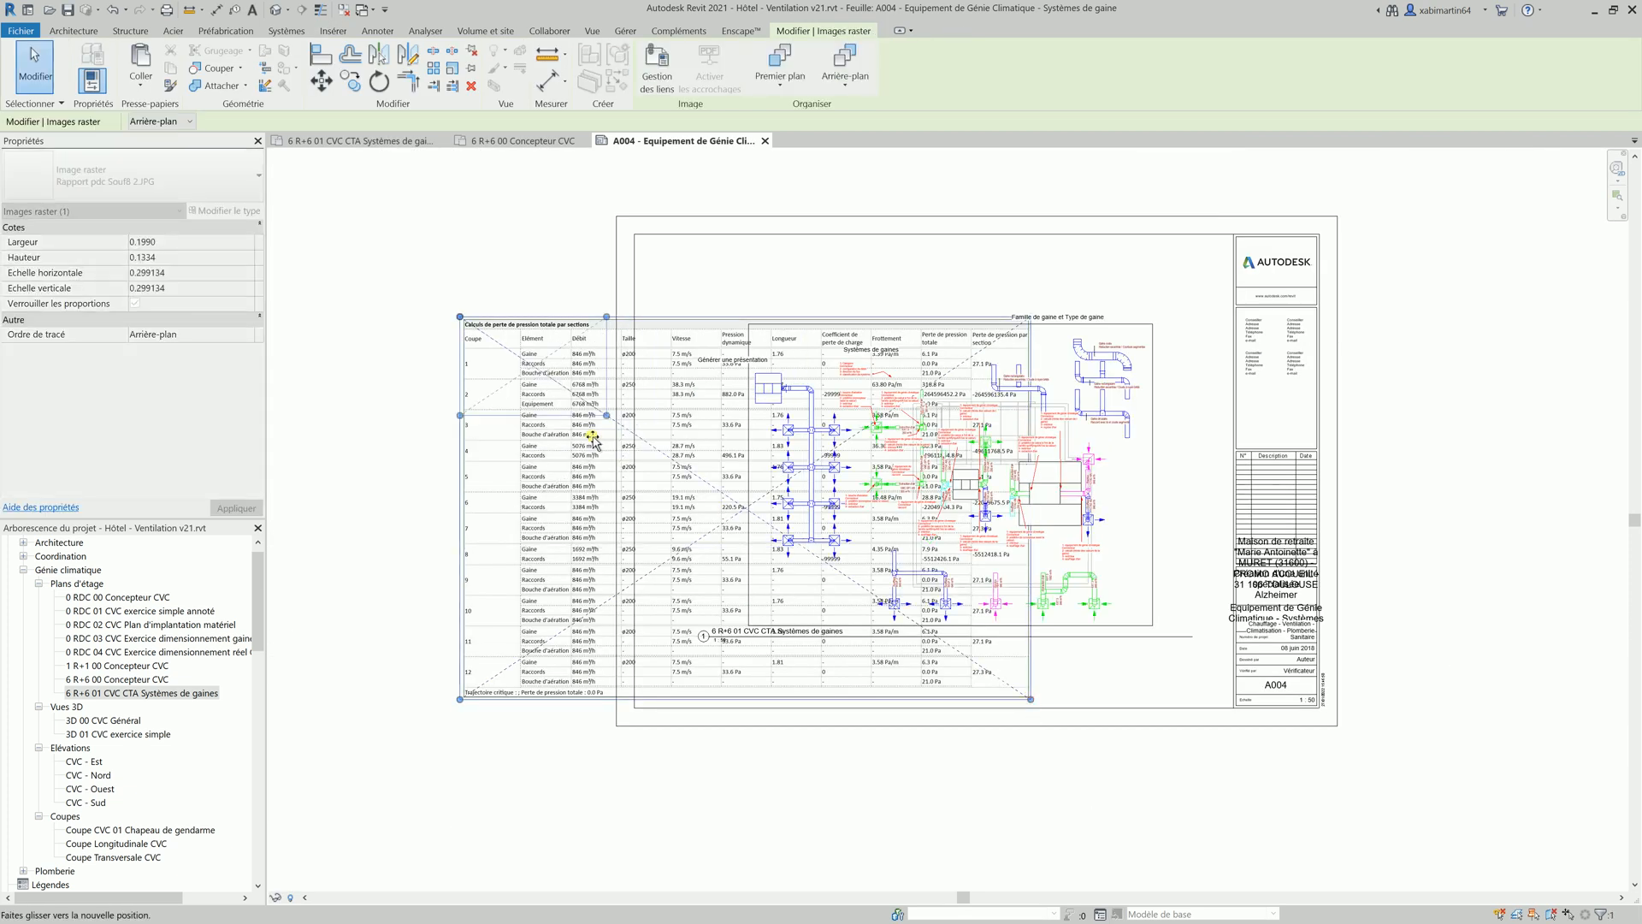
left_click_drag(532, 391, 721, 498)
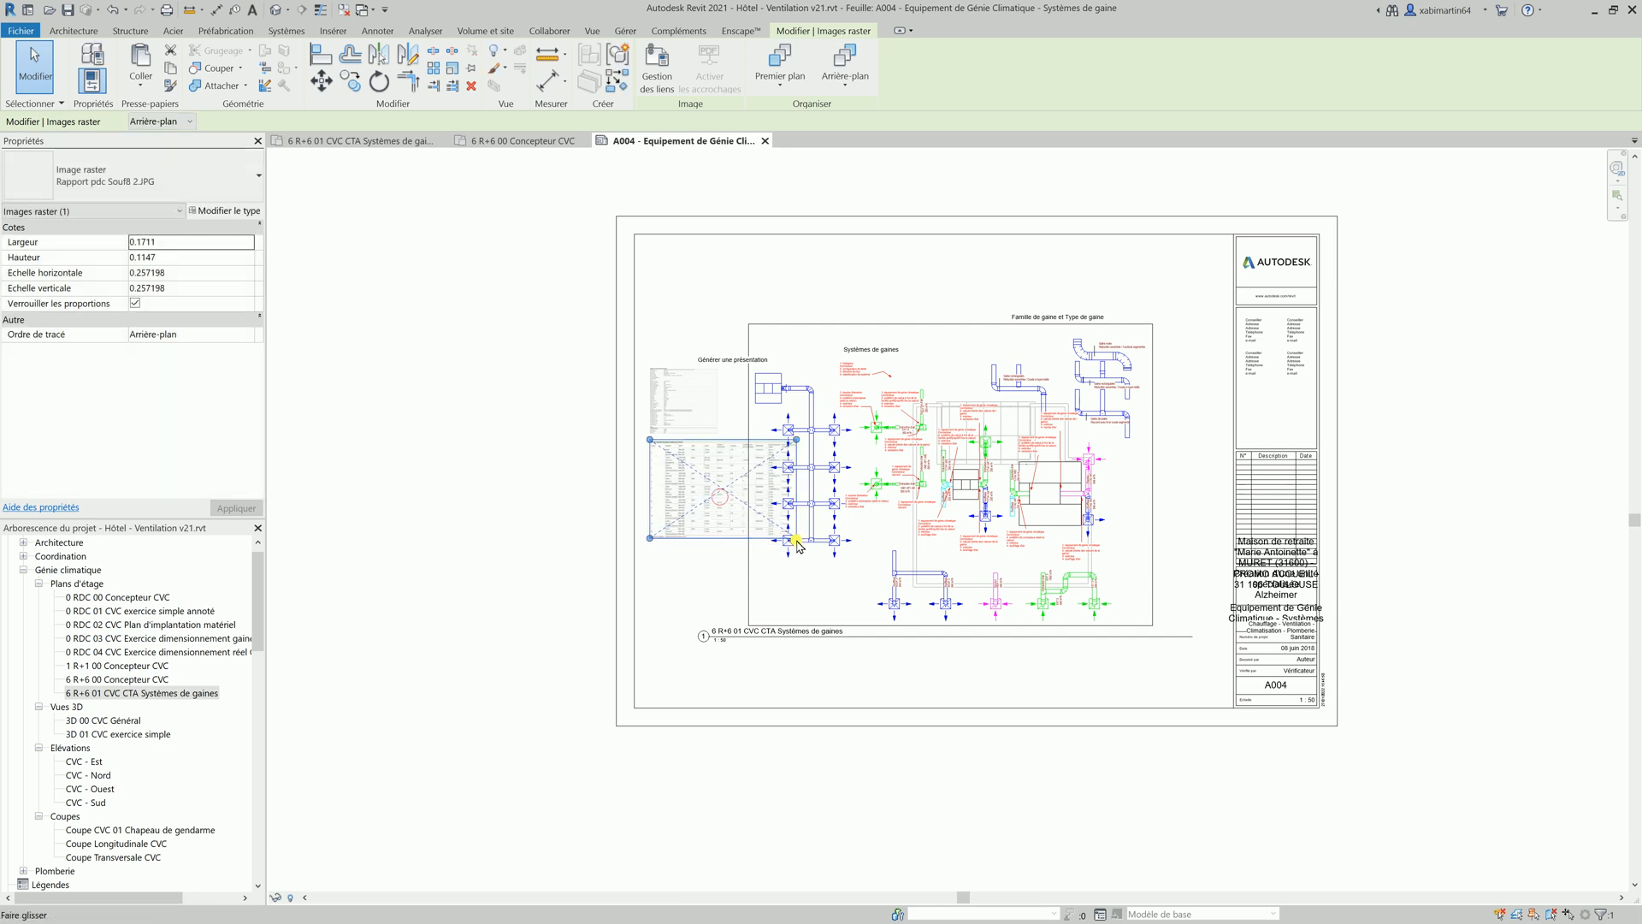
left_click_drag(796, 539, 717, 484)
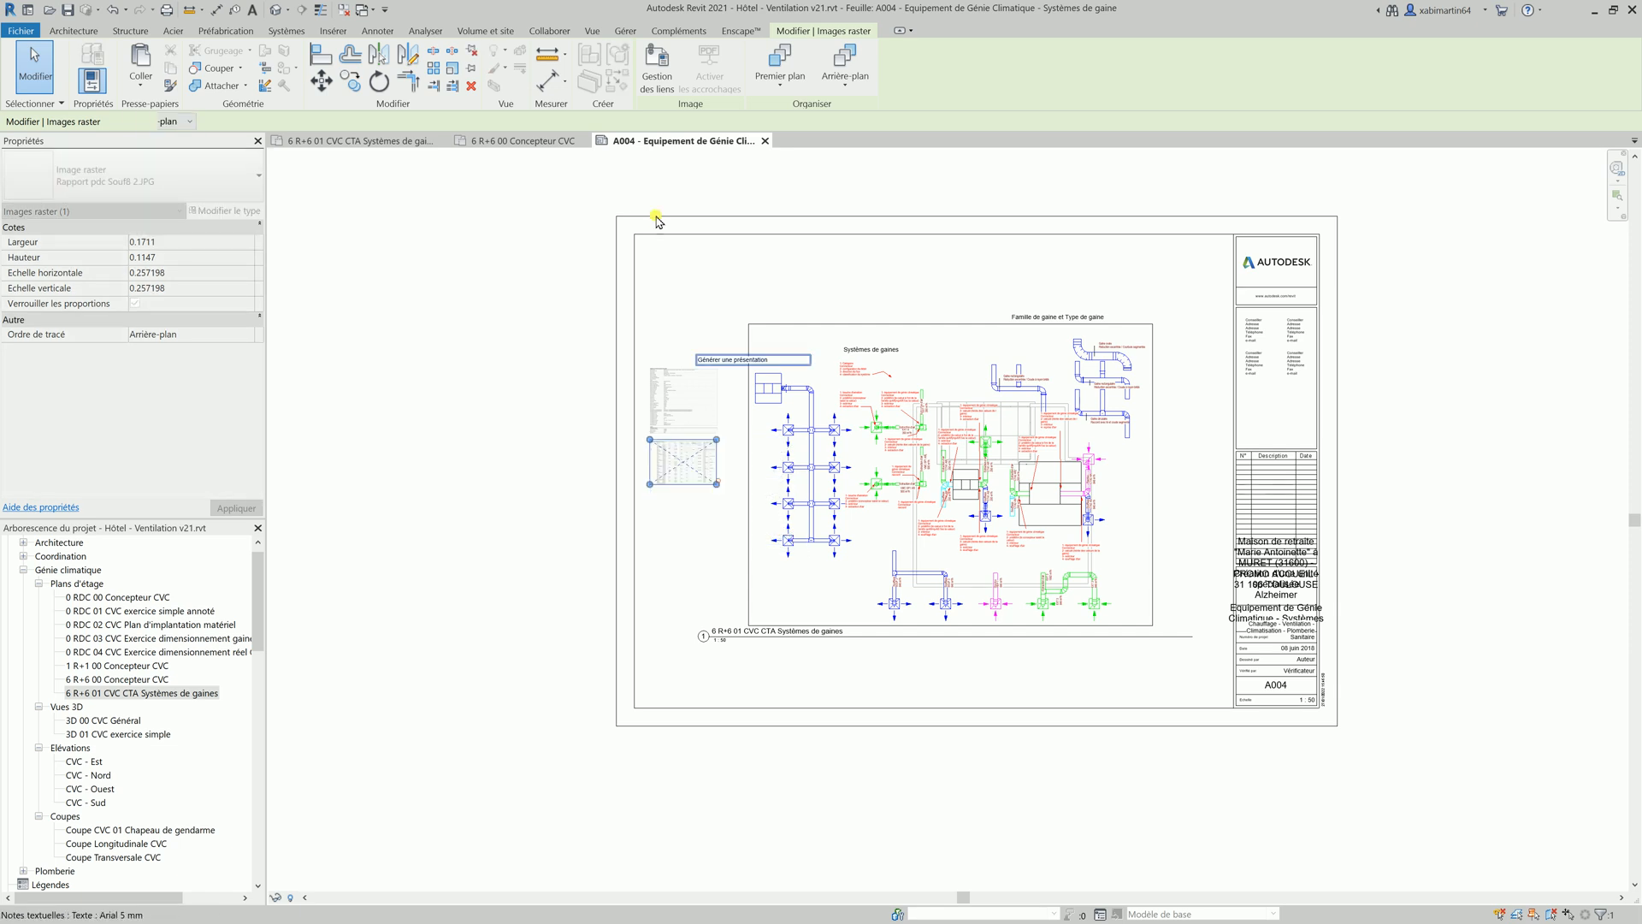
left_click(520, 279)
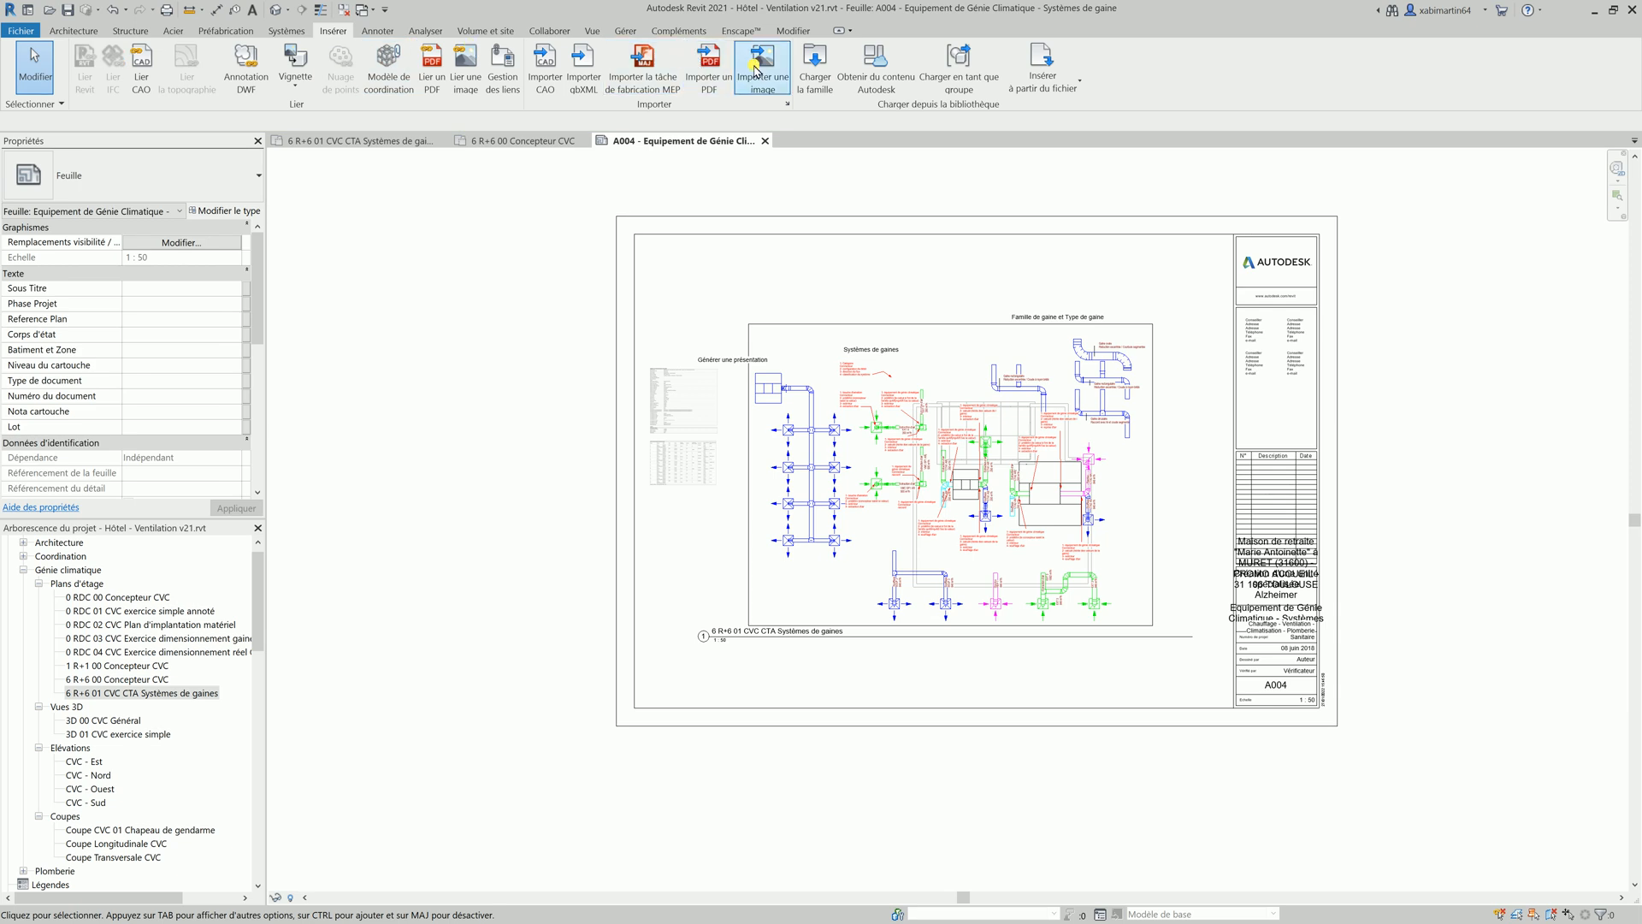
Import the image Rapport pdc Souf8 3.JPG, scaled to a width of about 0.0788, and stack it beneath the other two report images beside the plan.
left_click(762, 68)
left_click(646, 336)
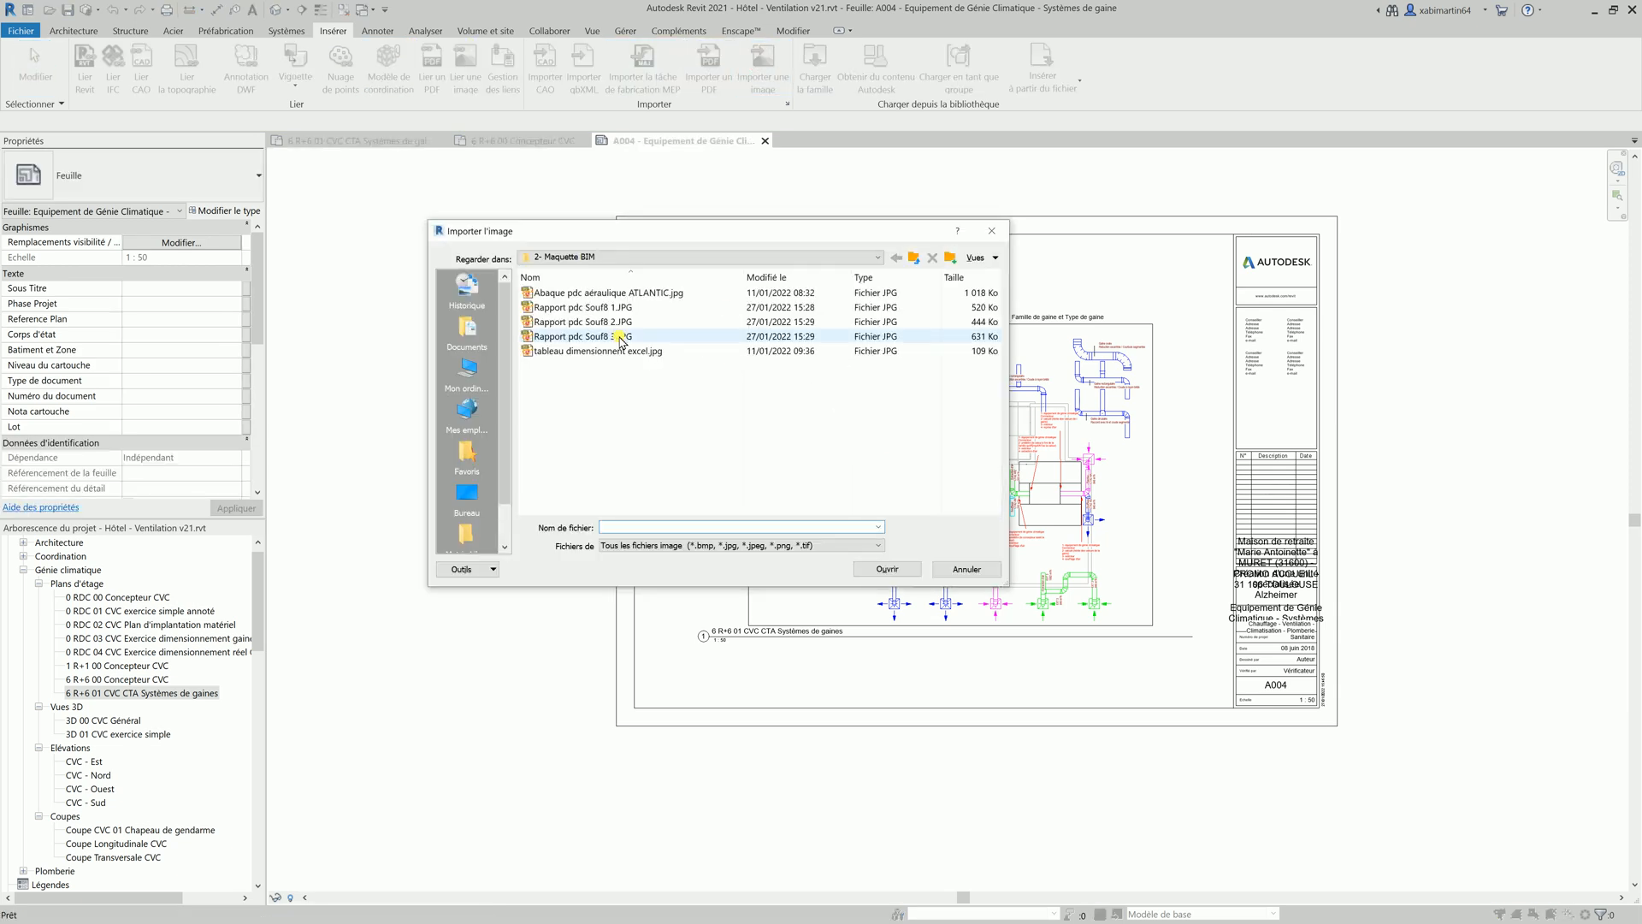
left_click(895, 571)
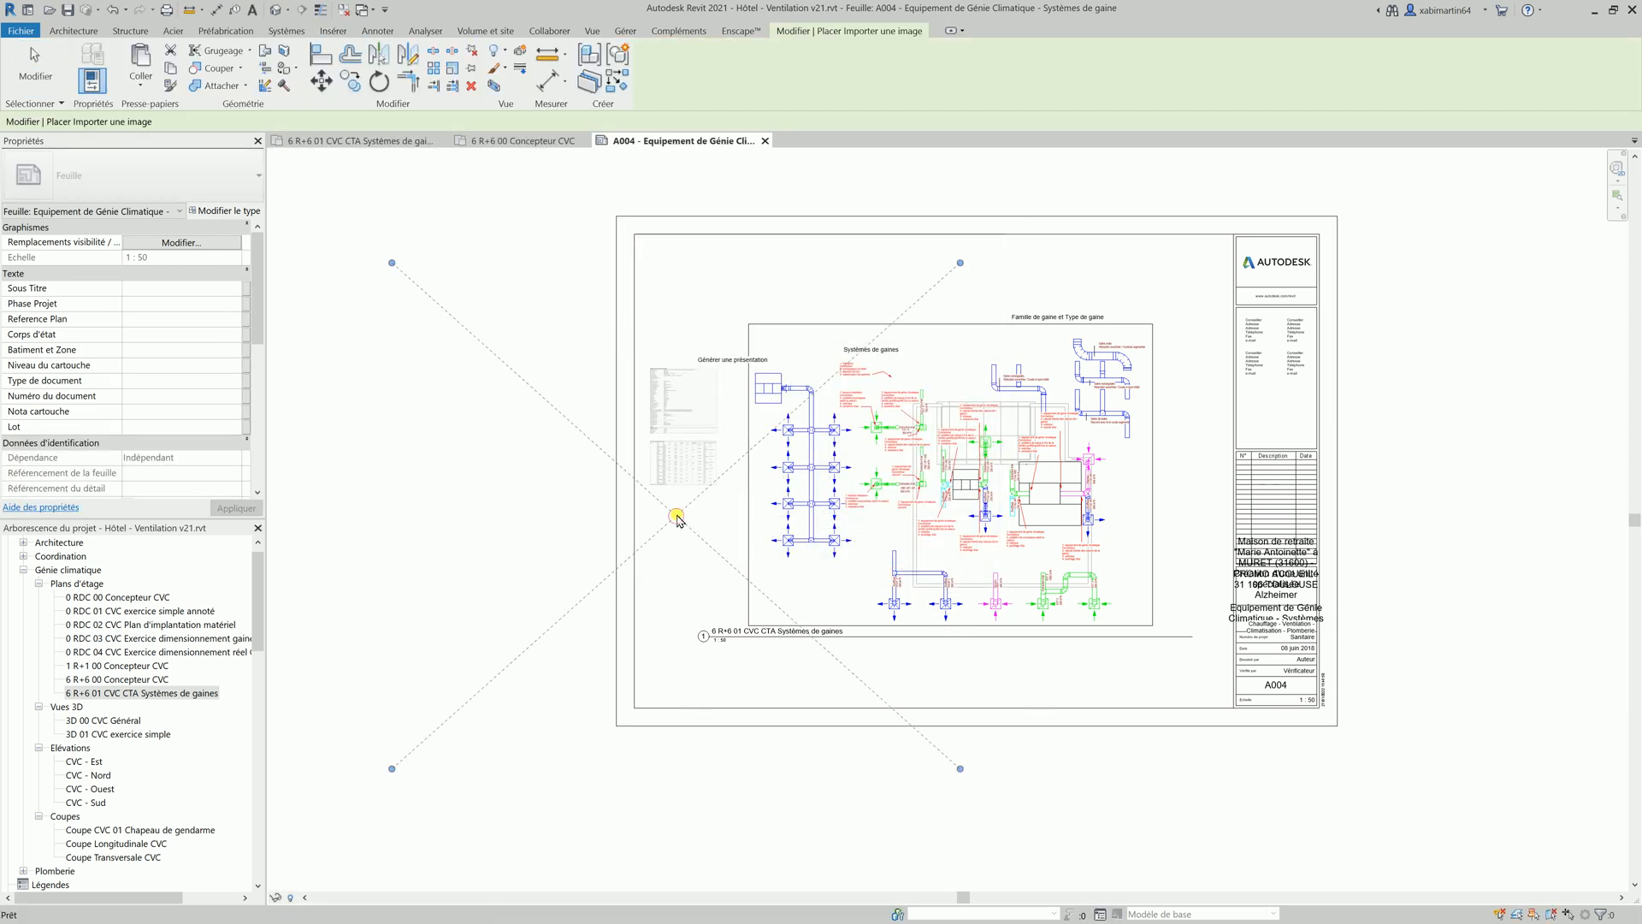
left_click(913, 712)
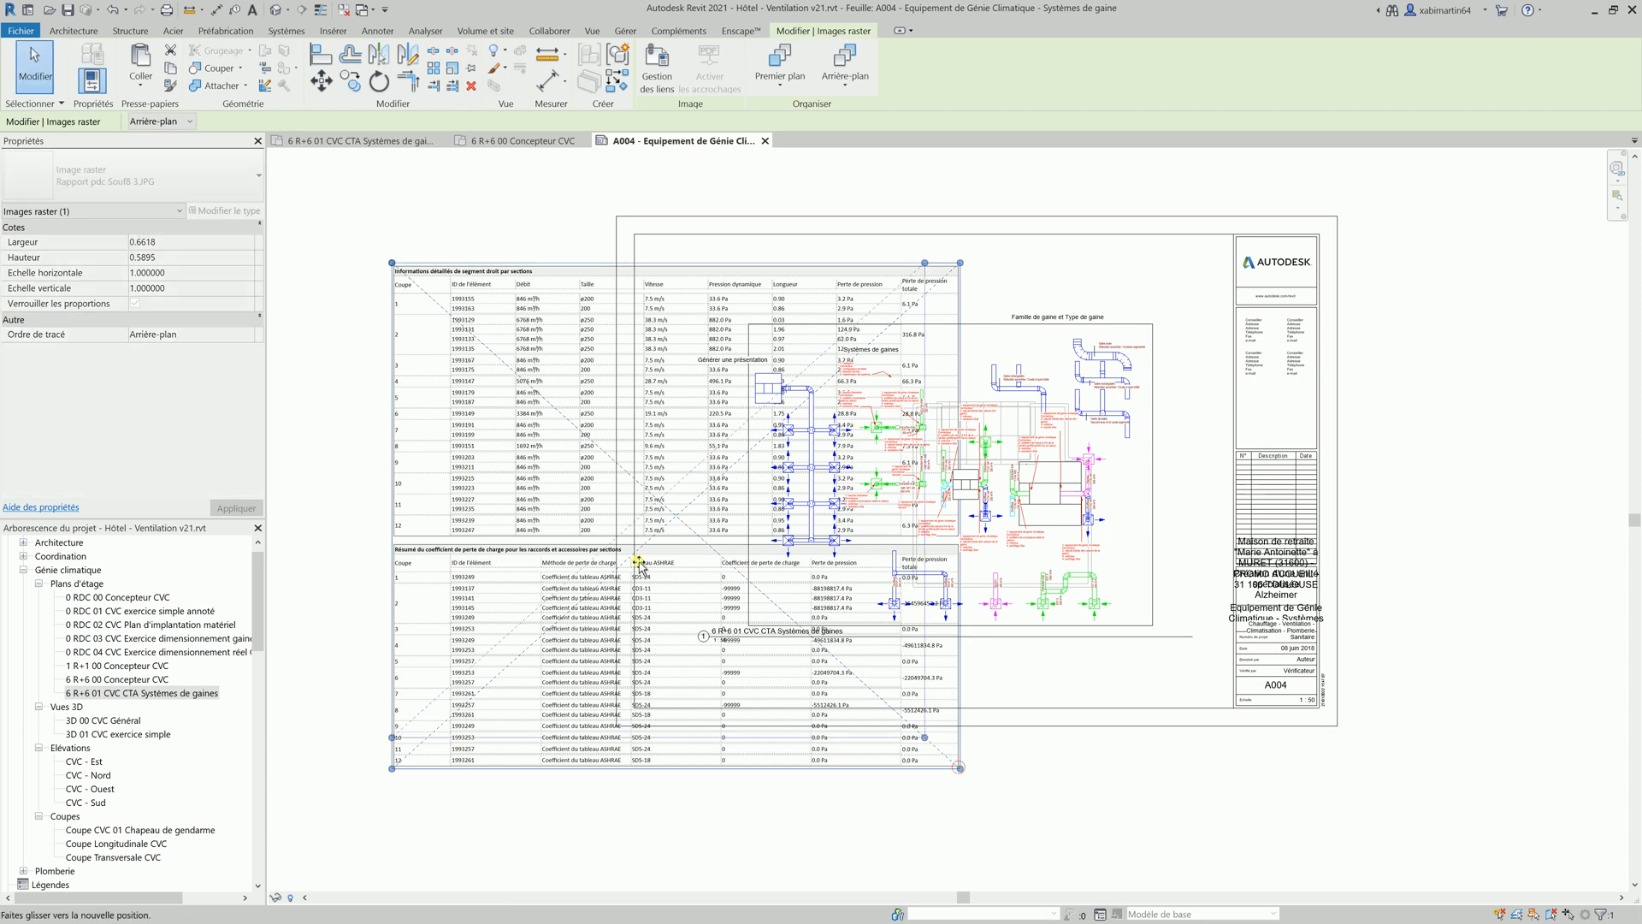
mouse_move(499, 412)
left_mouse_down()
mouse_move(517, 376)
mouse_move(454, 323)
mouse_move(720, 588)
mouse_move(672, 408)
mouse_move(684, 478)
left_mouse_up()
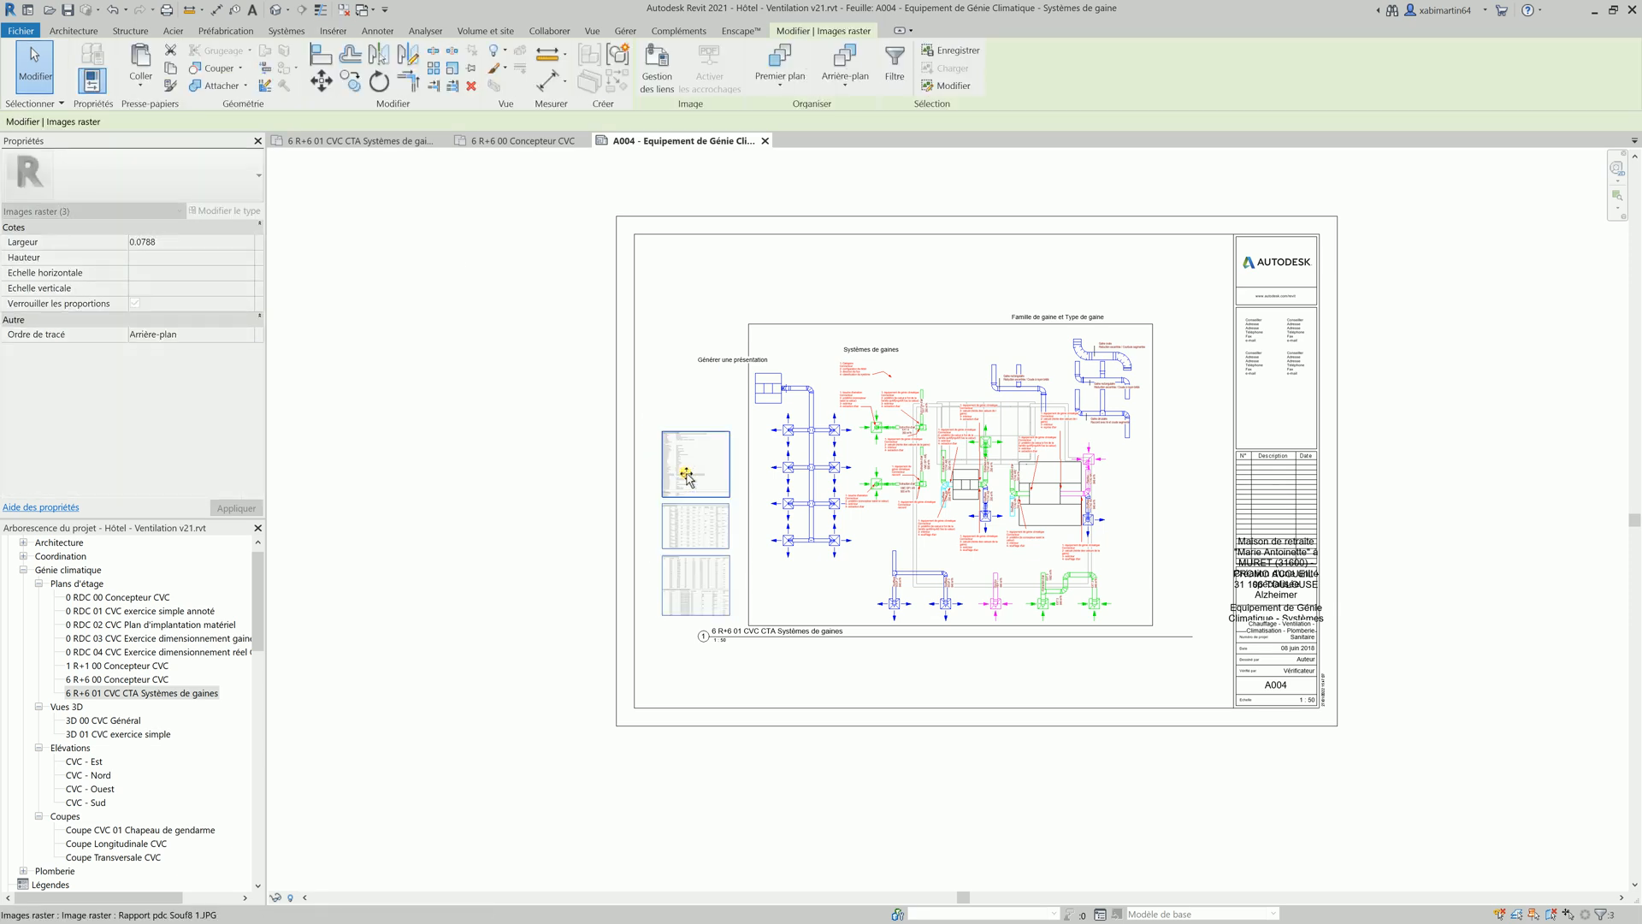
Copy the Générer une présentation note to just above the stacked report images.
left_click(717, 363)
left_click_drag(717, 362, 650, 430)
left_click(667, 429)
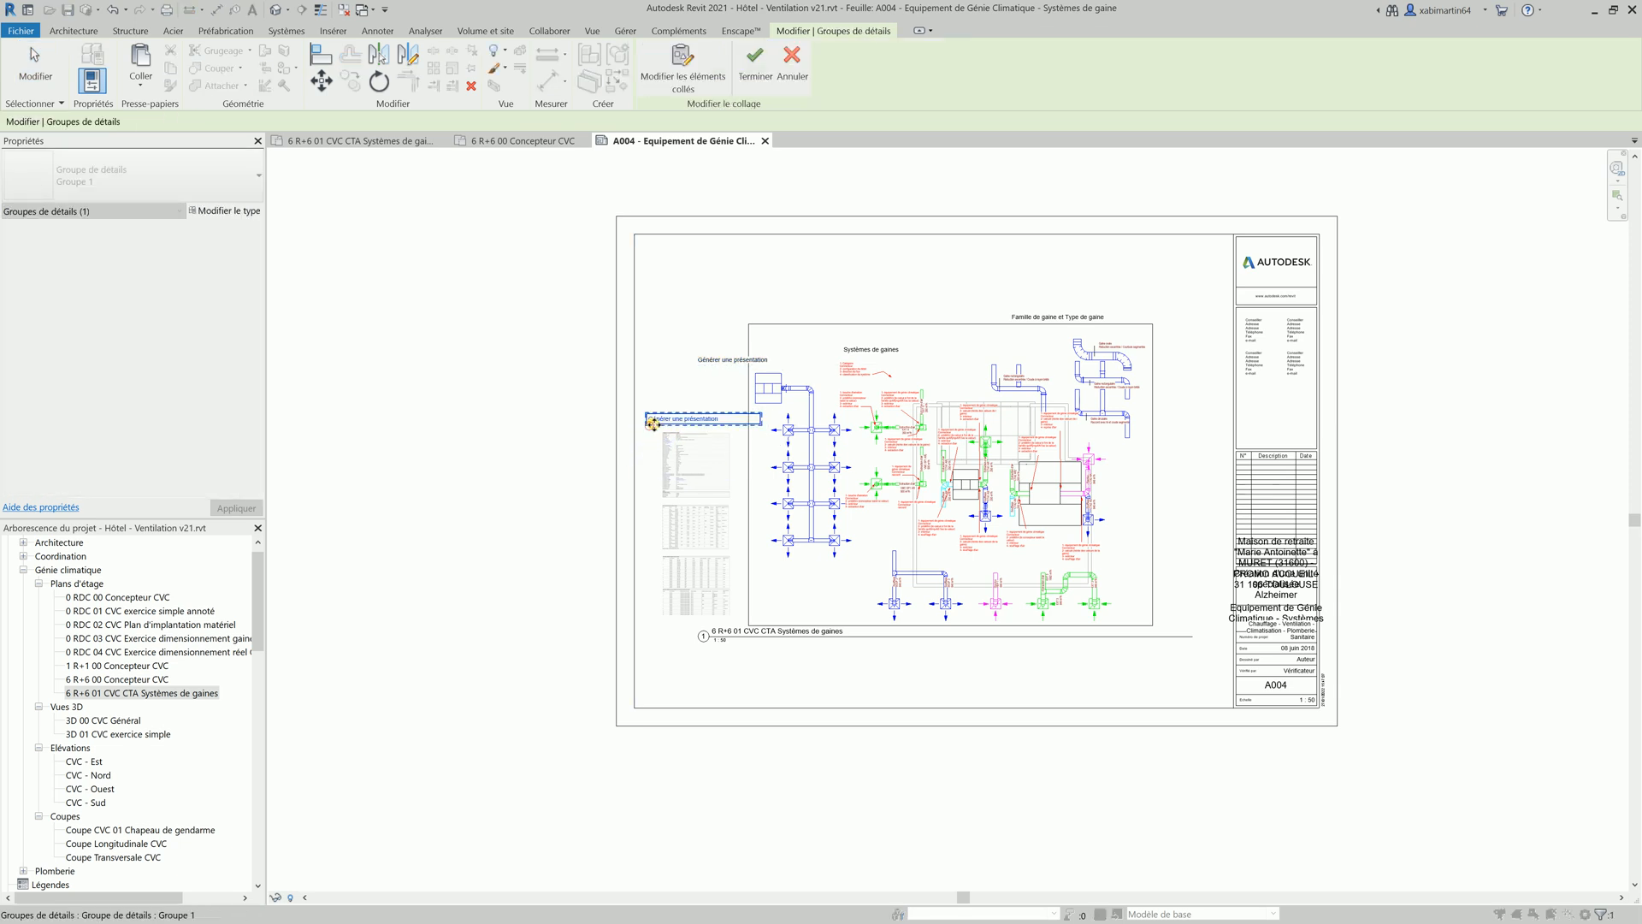
Replace the copied note's text above the report images with "Rapport de PDC du système SOUF8".
scroll(671, 428, "up", 3)
scroll(685, 430, "up", 2)
left_click(709, 406)
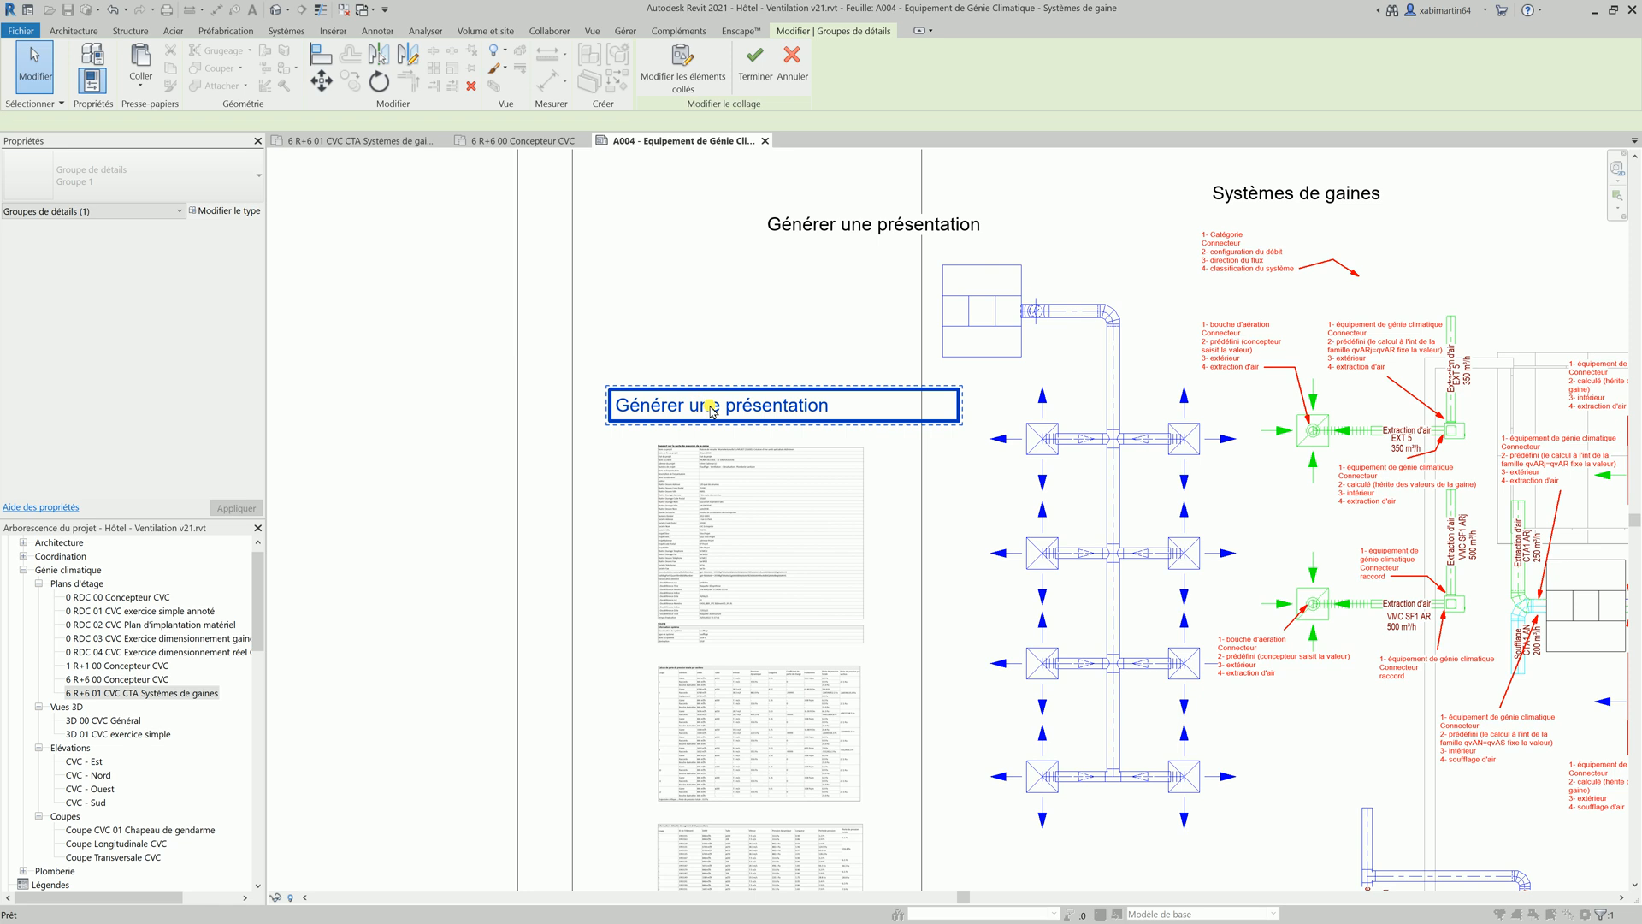
double_click(709, 407)
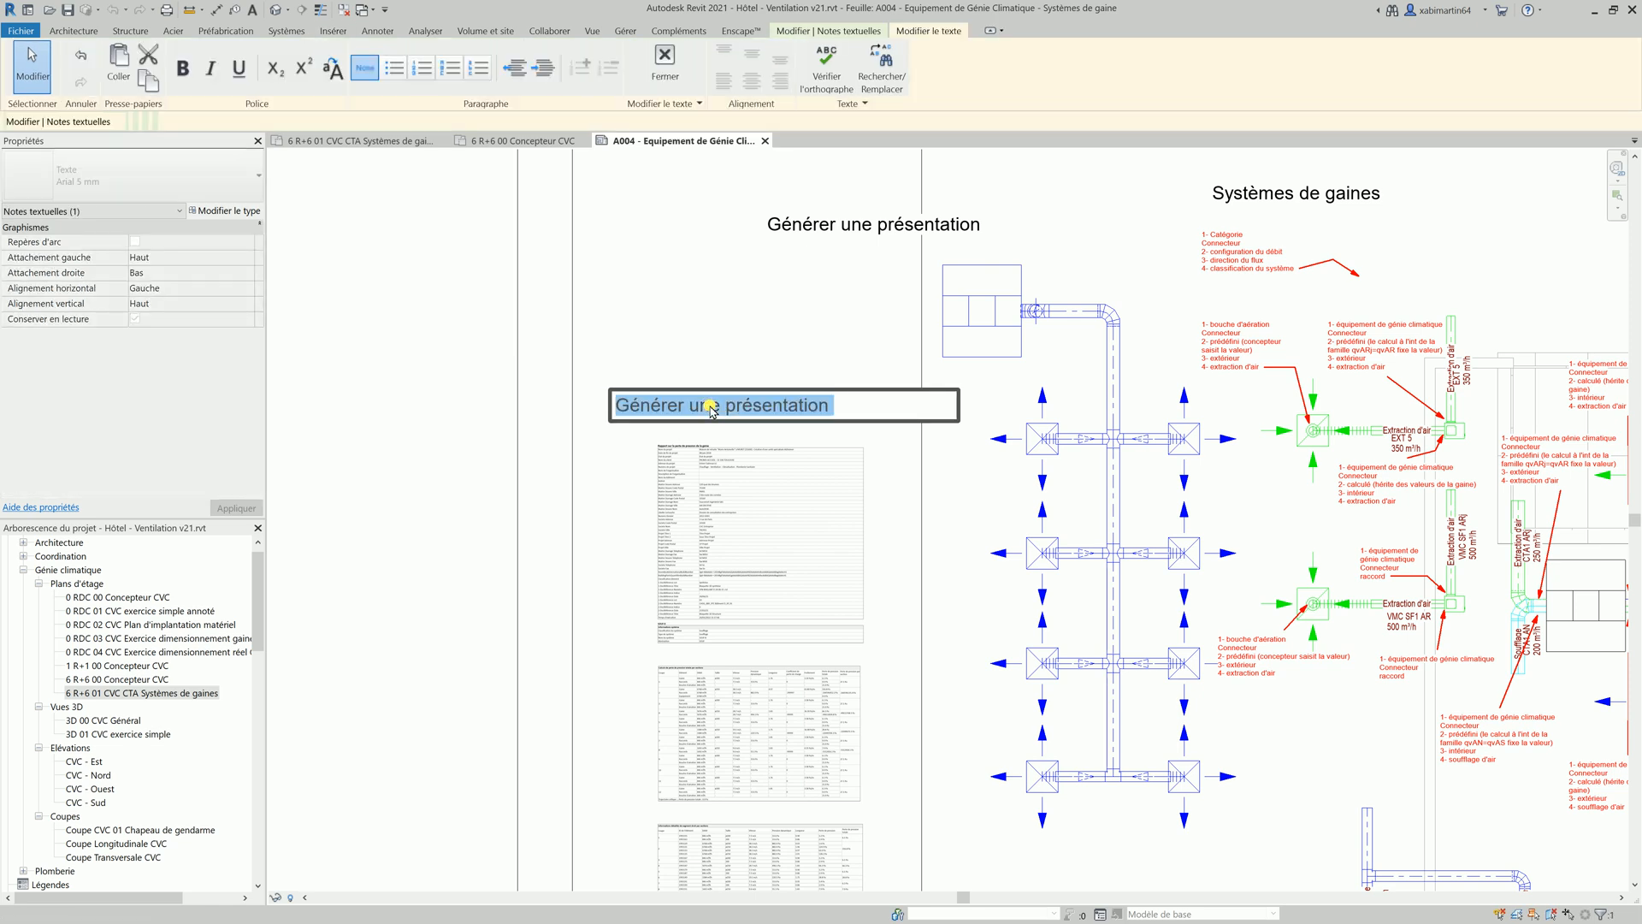
type("Rapport d")
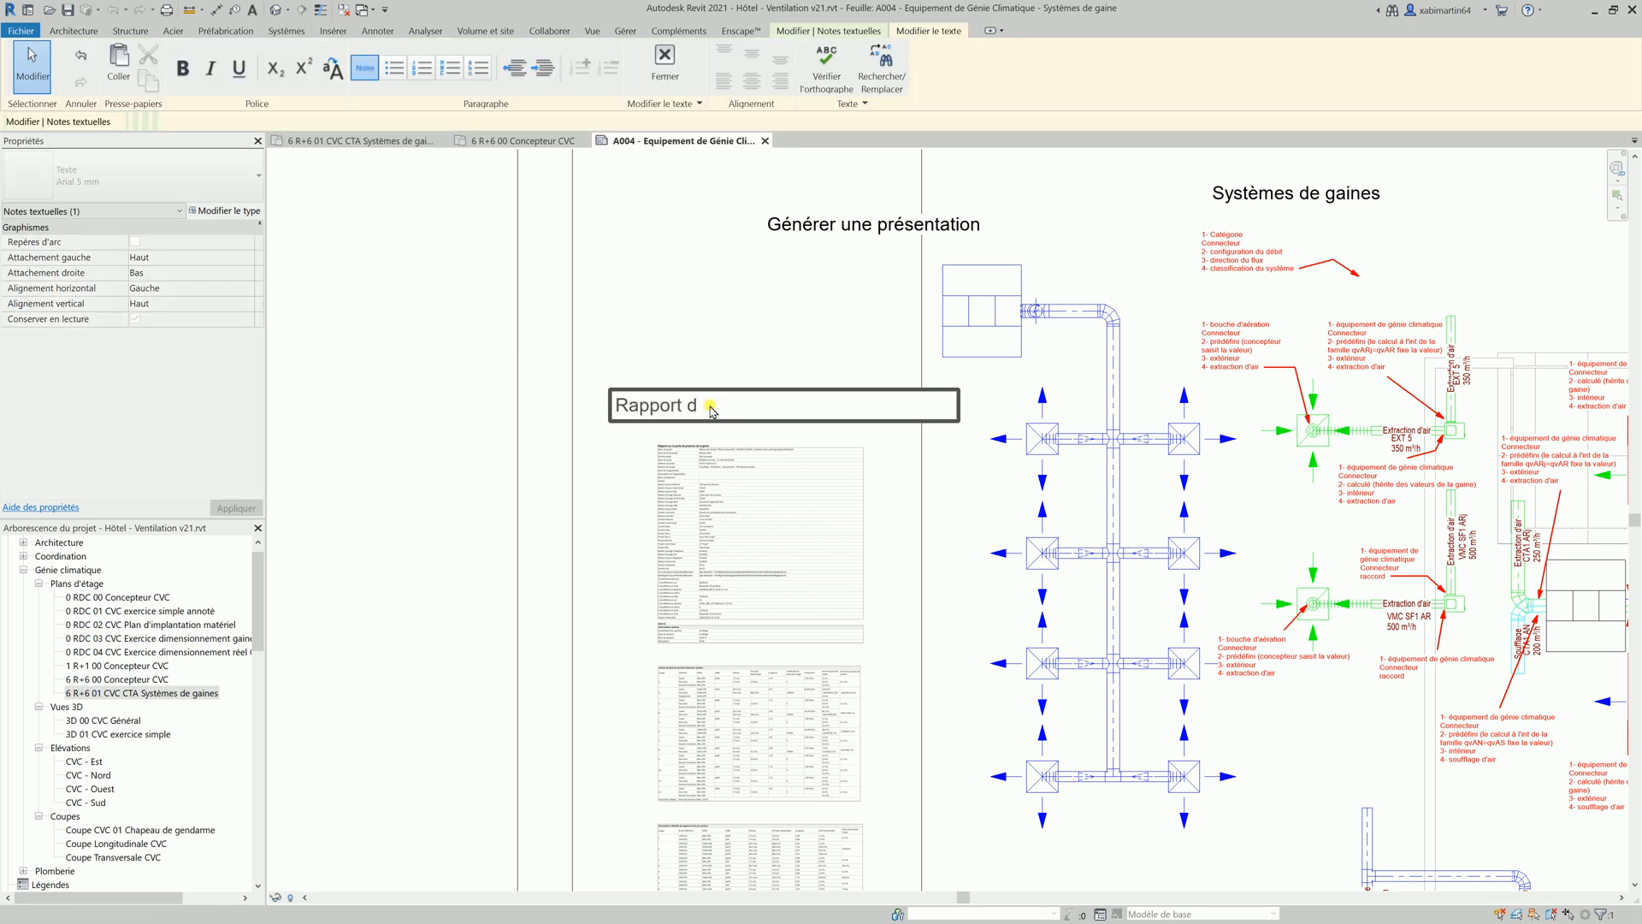
type("e \"D")
key("BackSpace")
key("BackSpace")
key("BackSpace")
type("PDC du système SOUF")
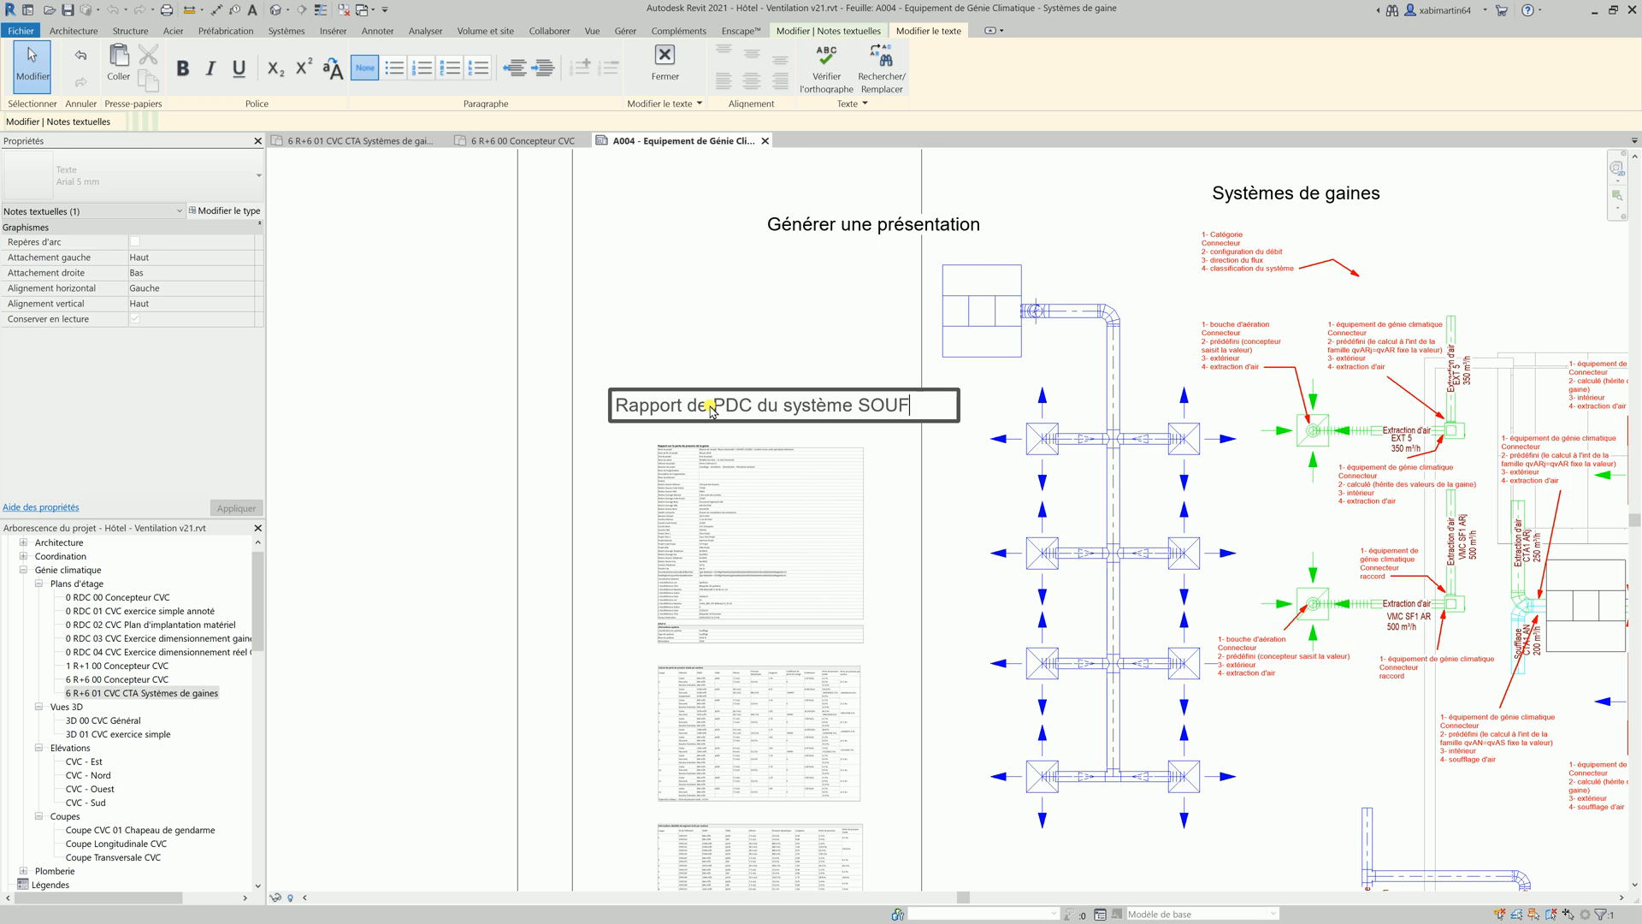
type("8")
scroll(730, 392, "down", 2)
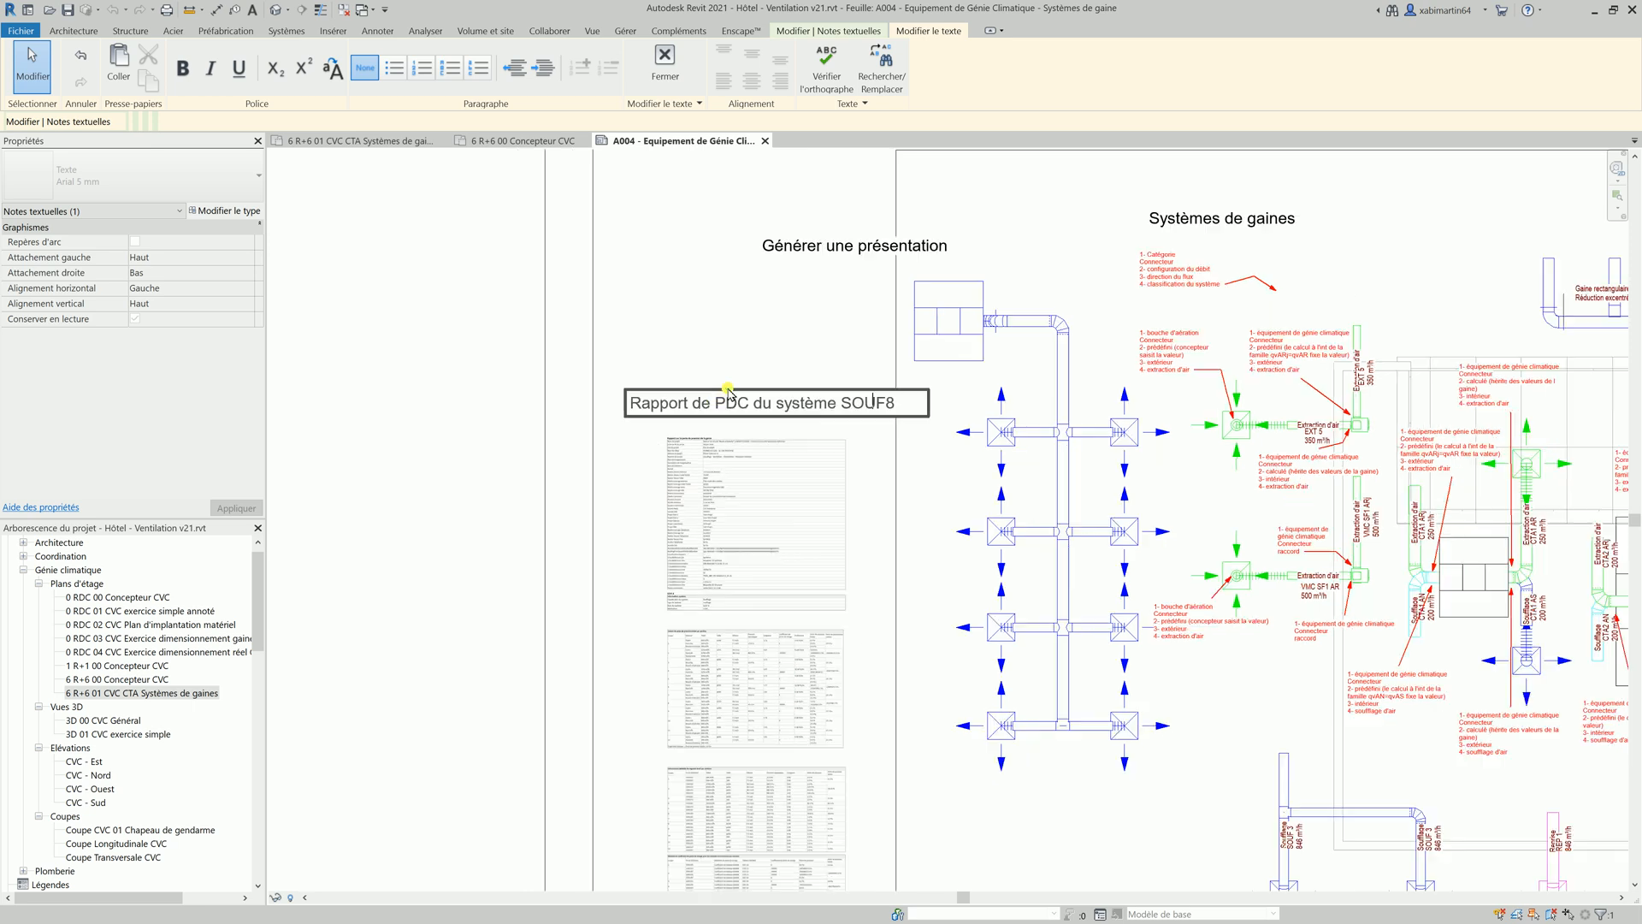
left_click(732, 309)
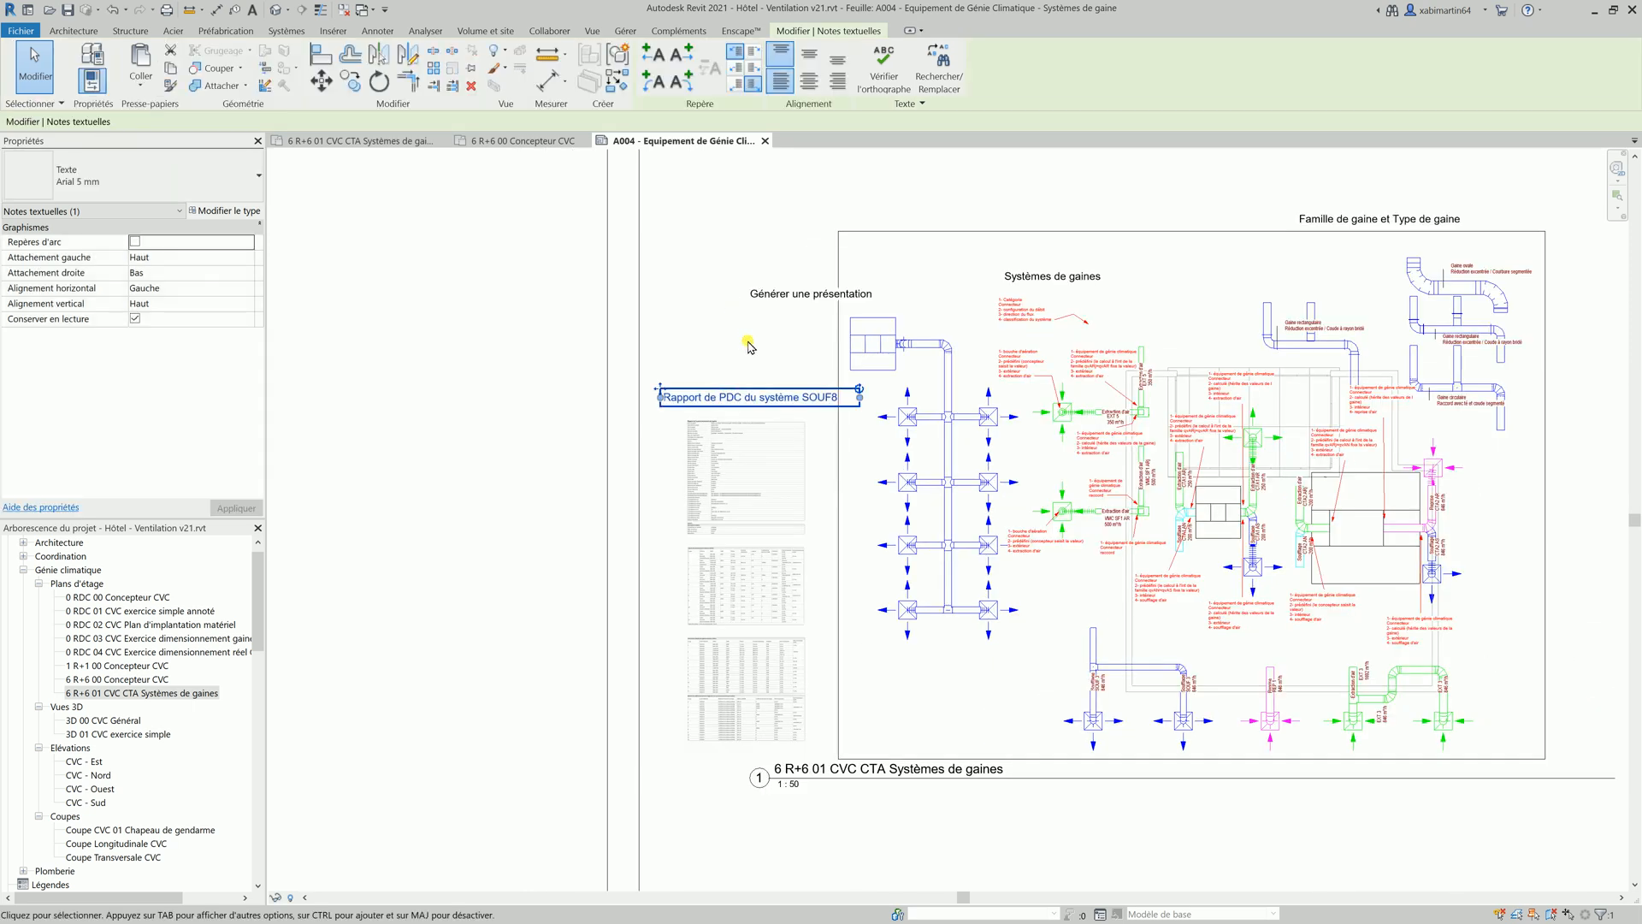
left_click(572, 323)
Examine the sheet layout and the total pressure loss calculations by section in the Rapport pdc Souf8 2 image.
scroll(571, 323, "down", 2)
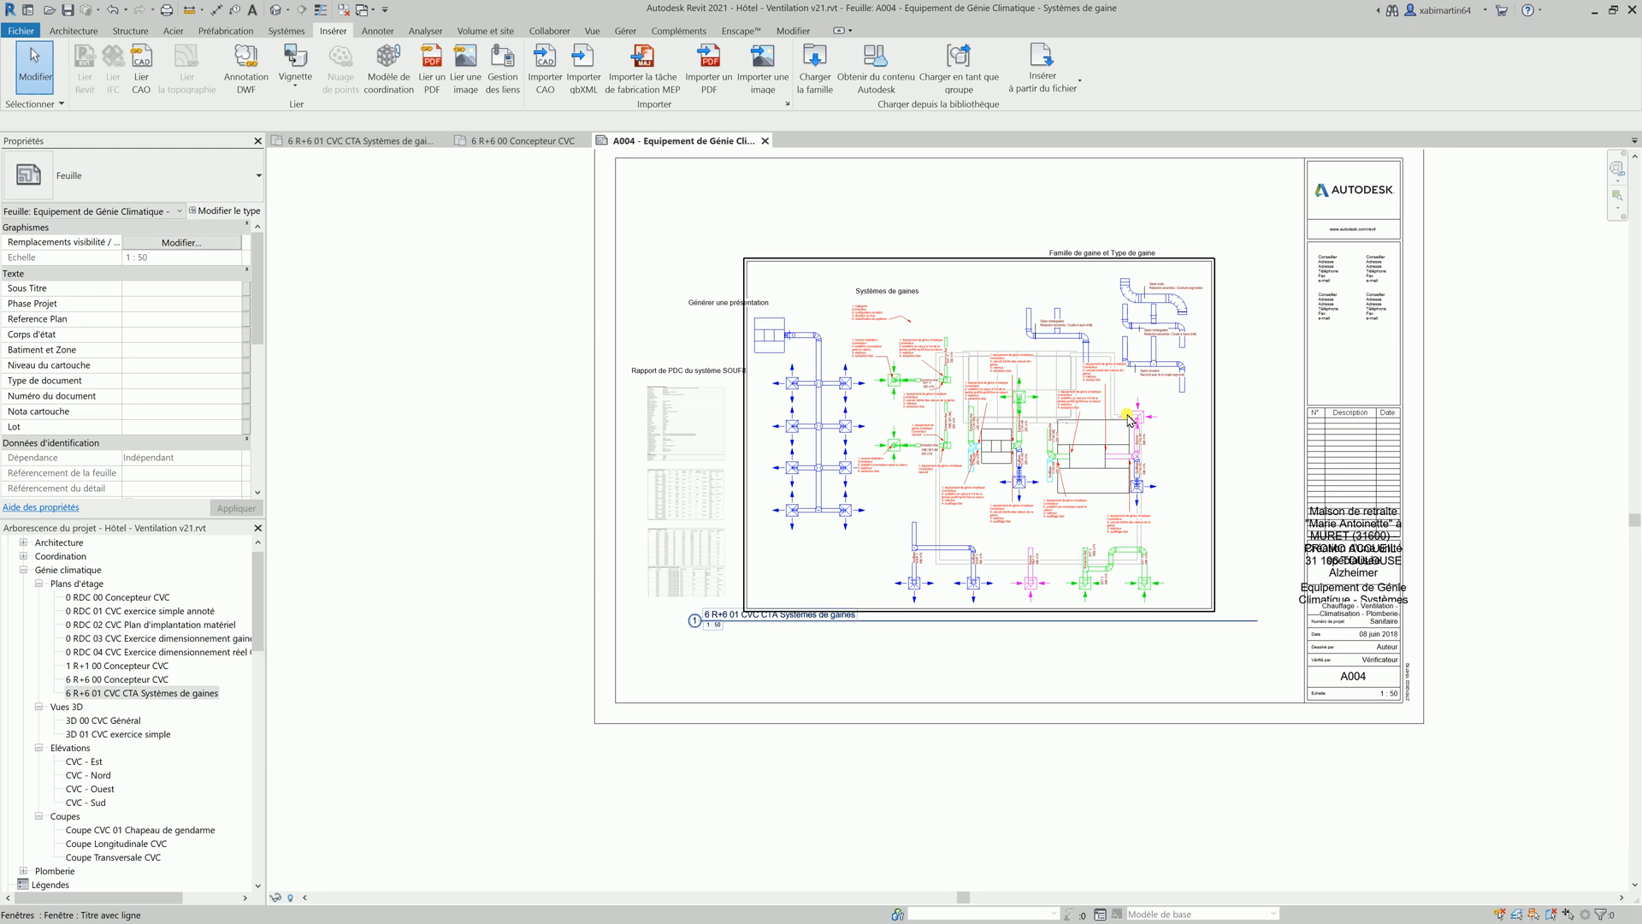
scroll(1137, 421, "up", 2)
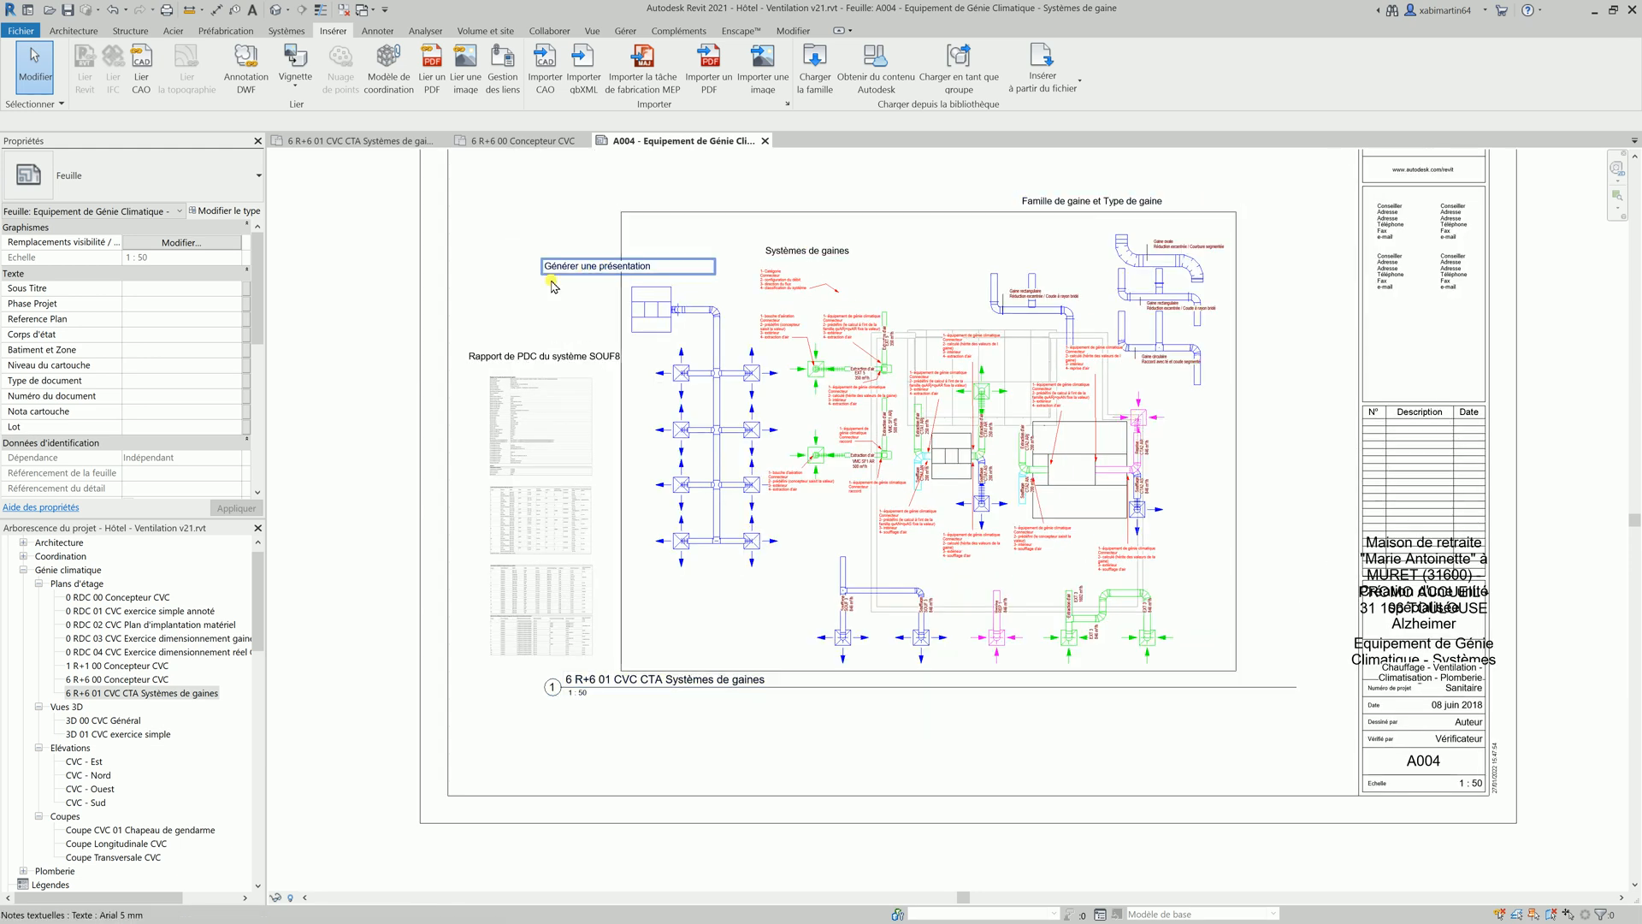
scroll(510, 508, "up", 4)
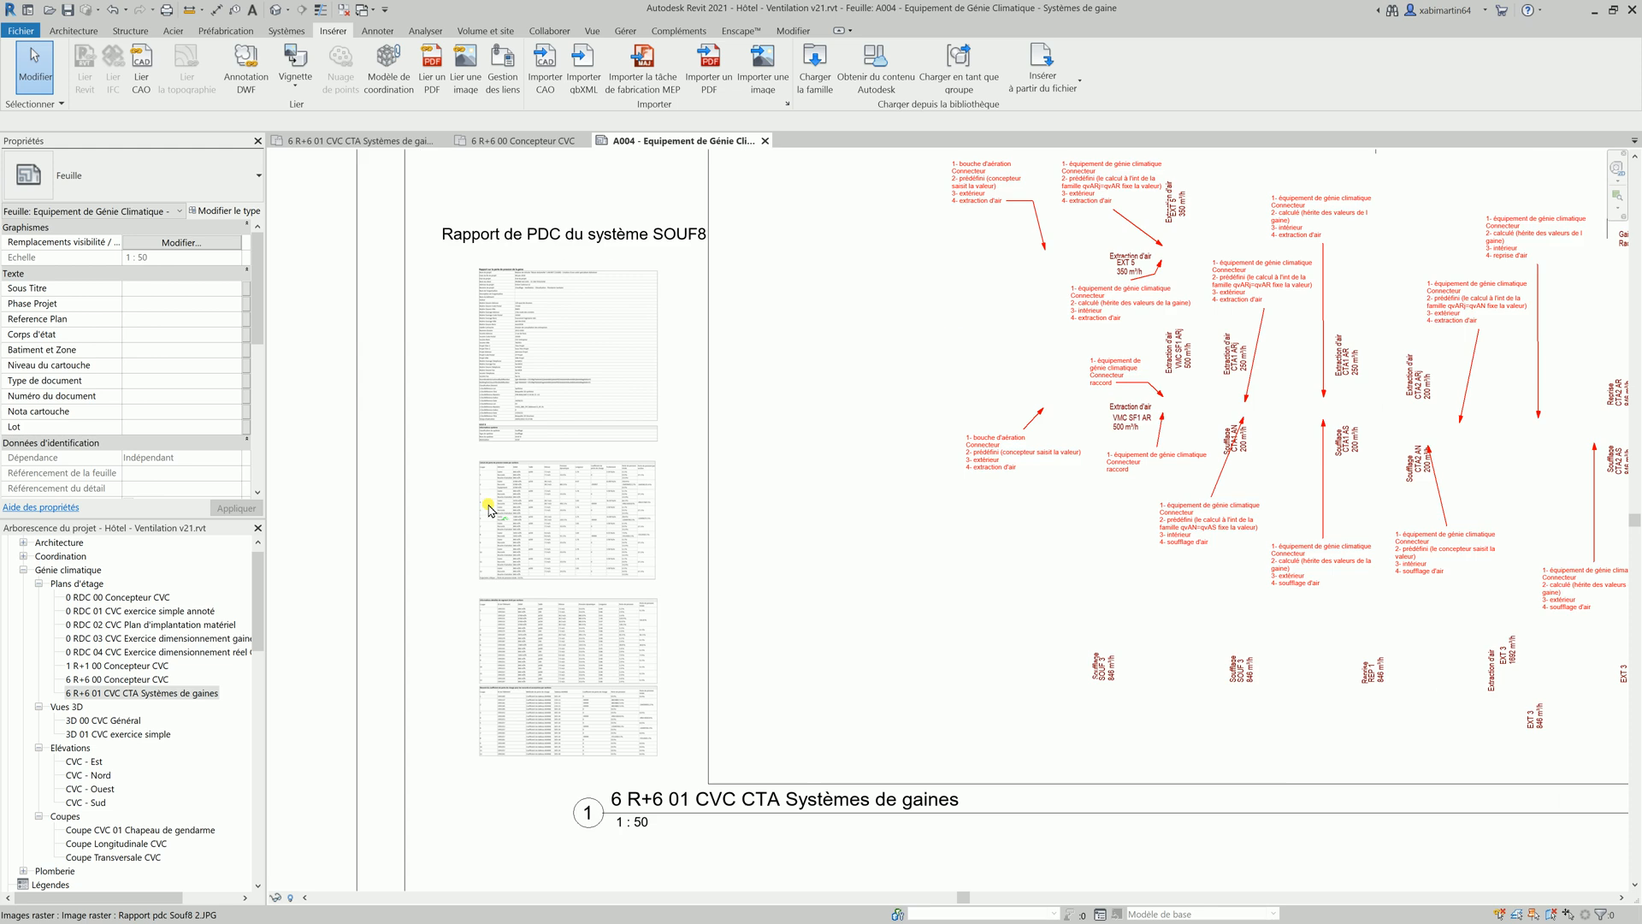
scroll(544, 493, "up", 2)
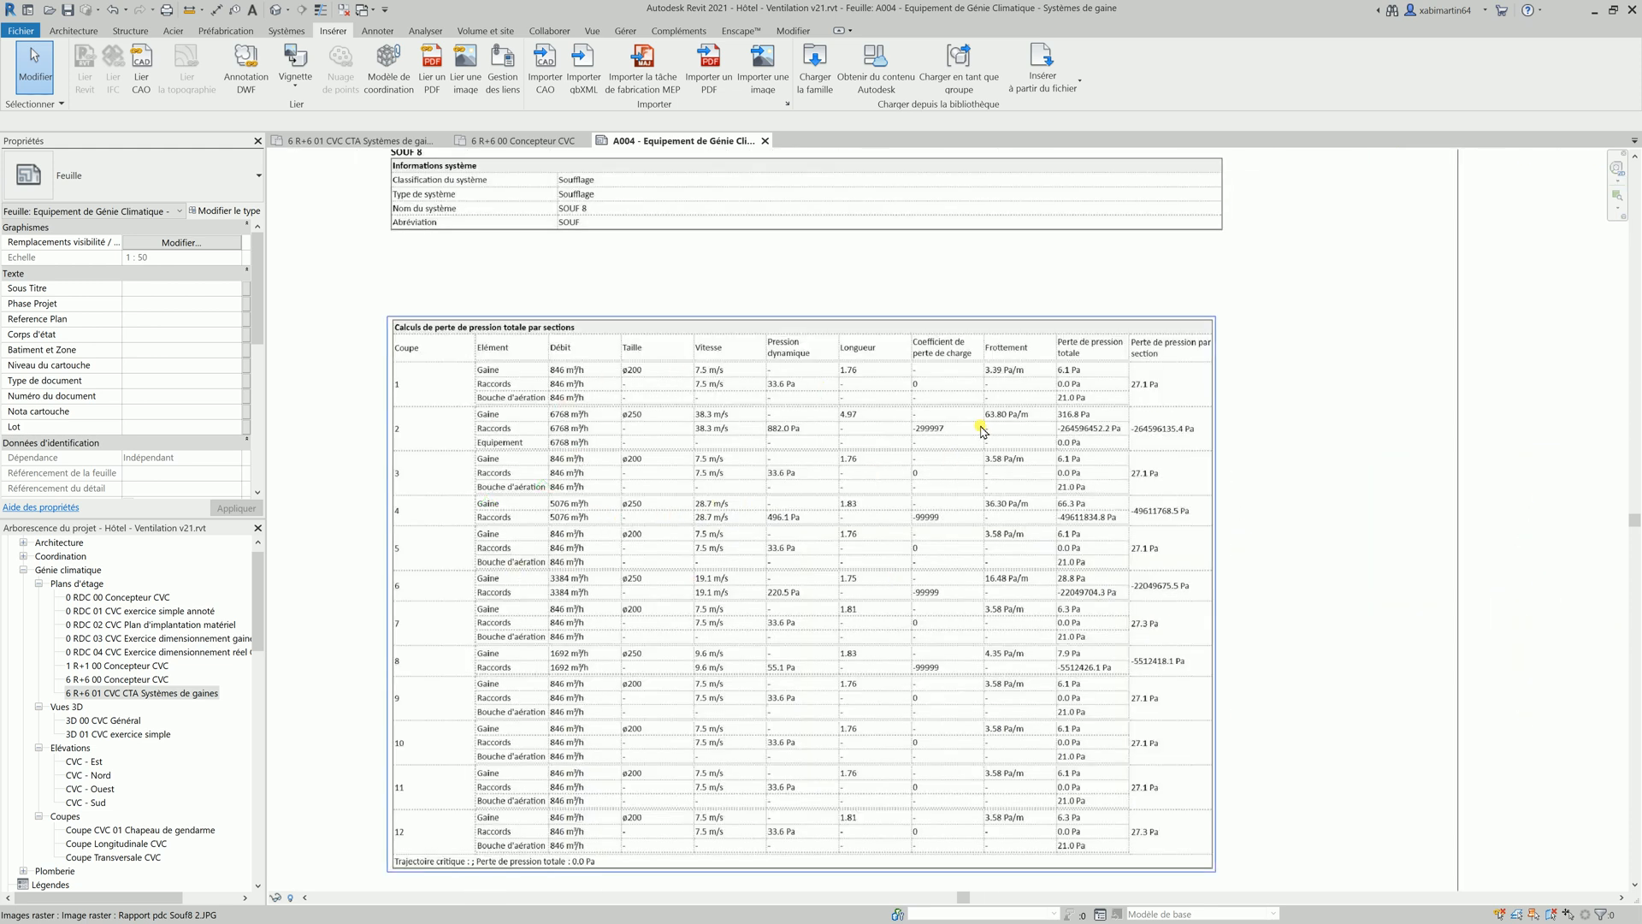
scroll(859, 558, "down", 3)
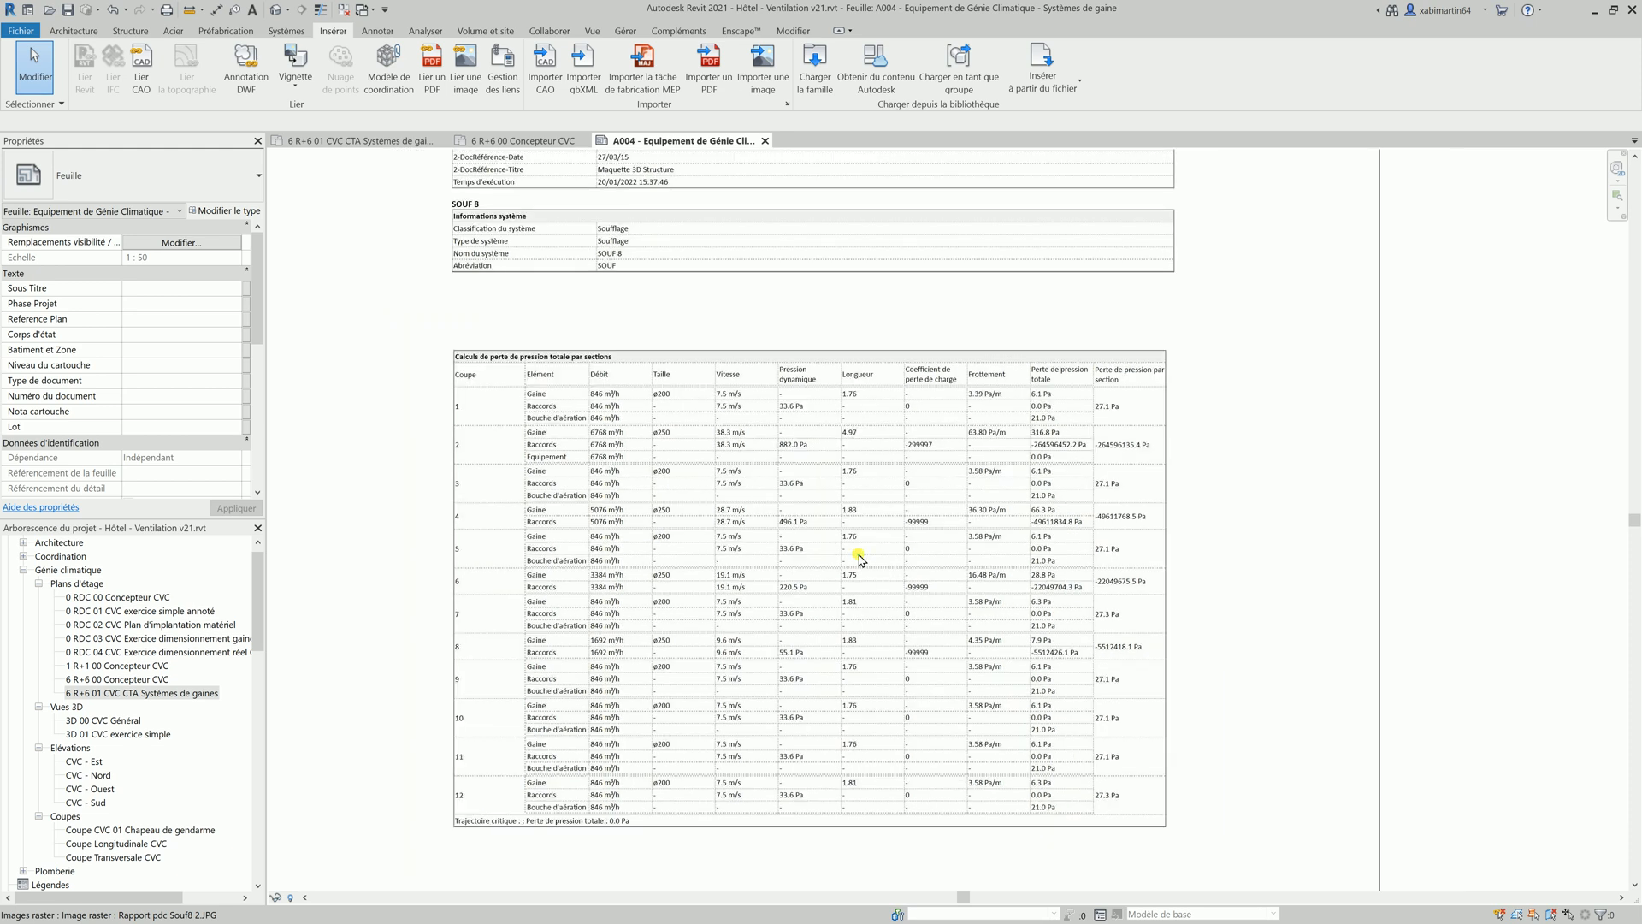